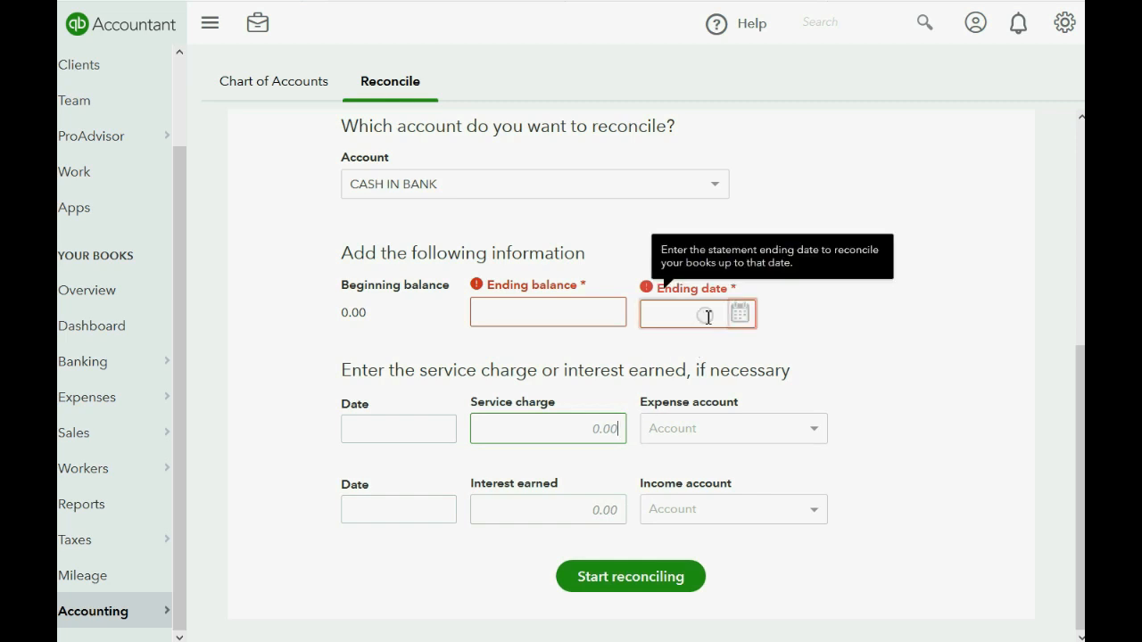
Set the CASH IN BANK statement ending date to 01/31/2017.
click(703, 317)
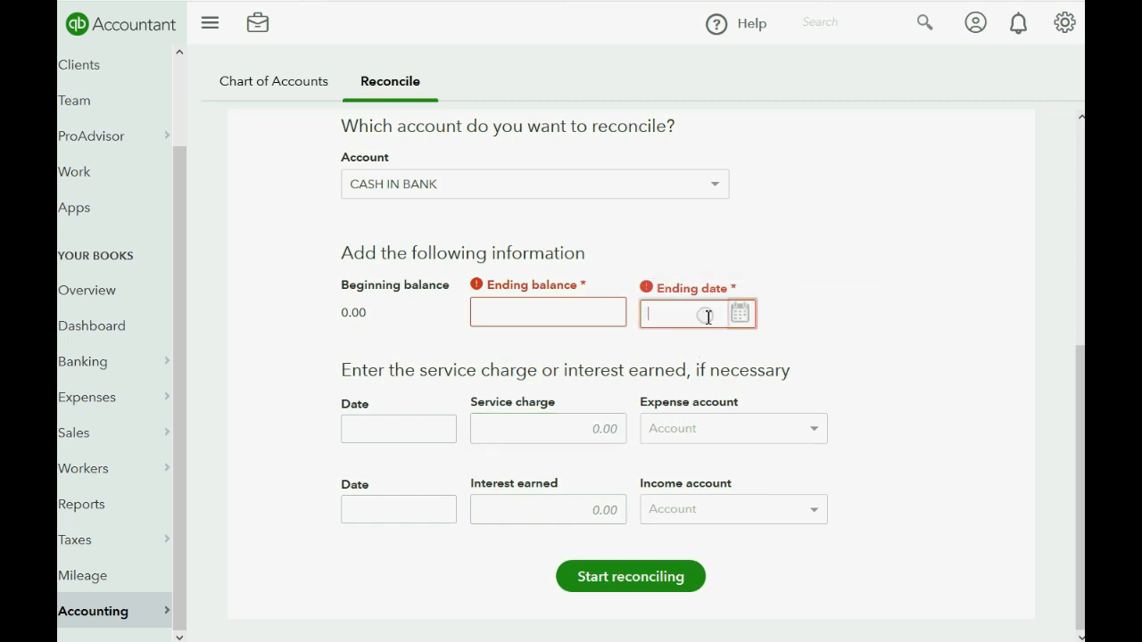
click(603, 316)
click(671, 312)
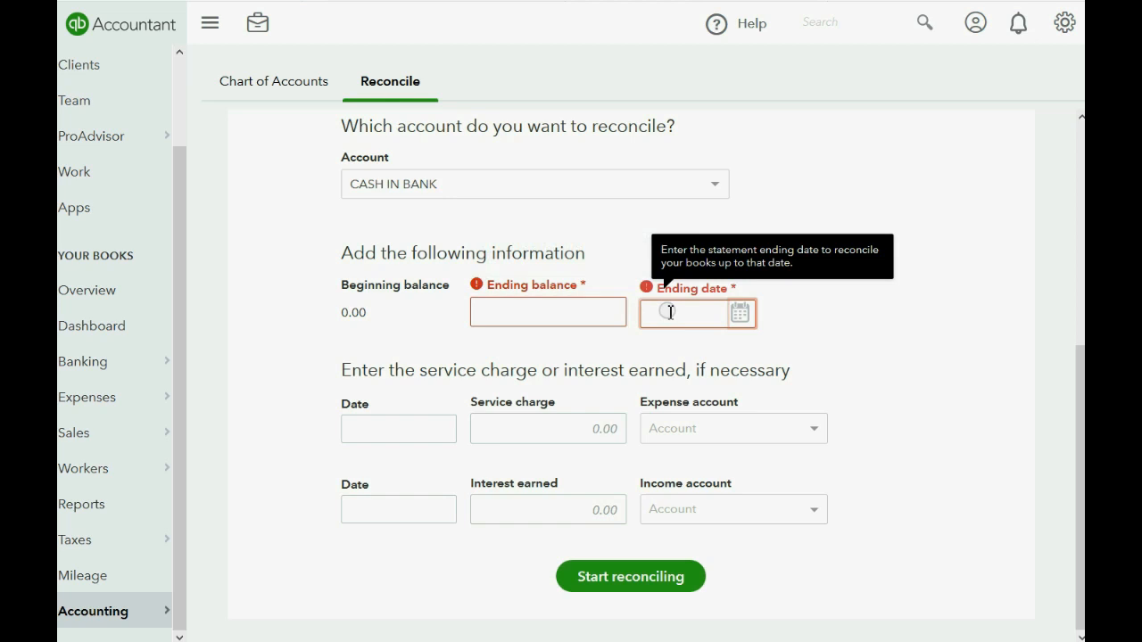
click(740, 316)
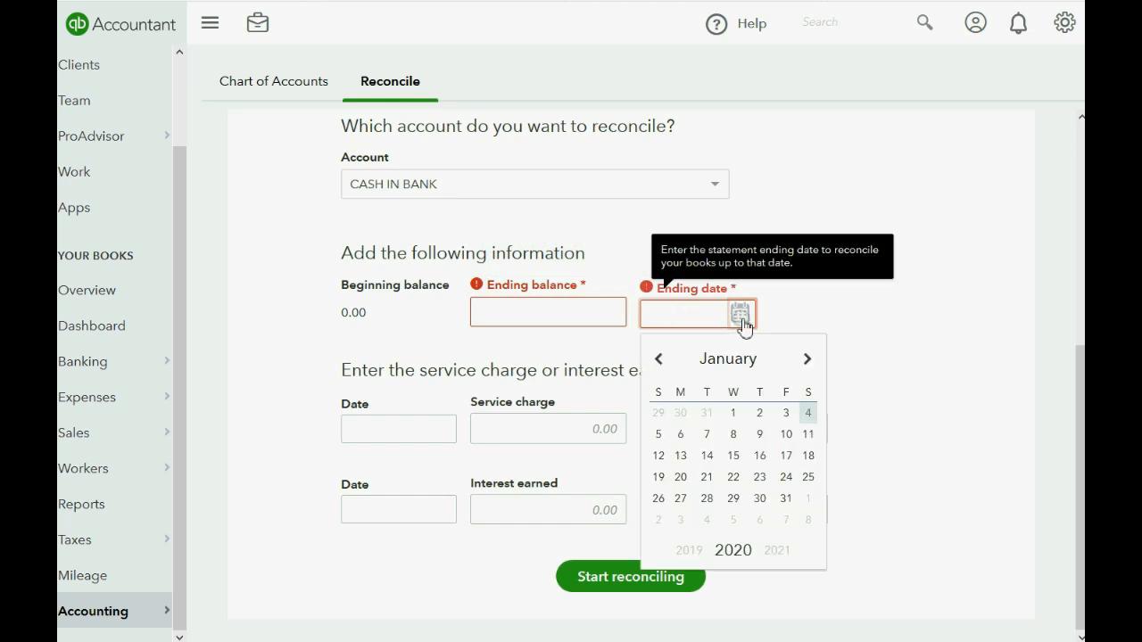
click(786, 499)
triple_click(719, 310)
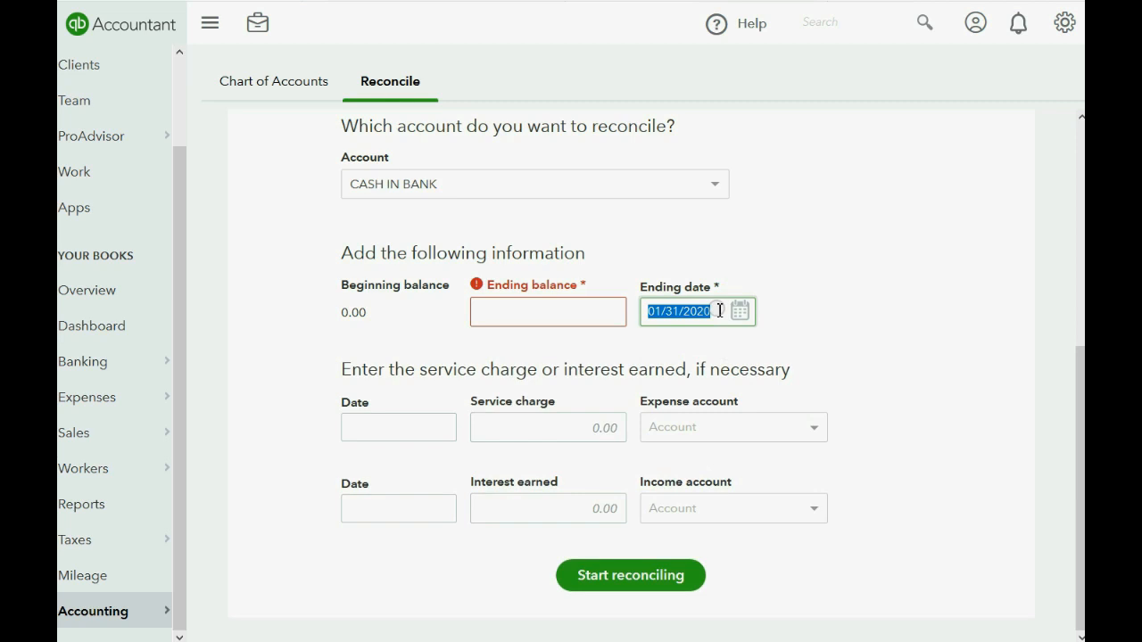
key(BackSpace)
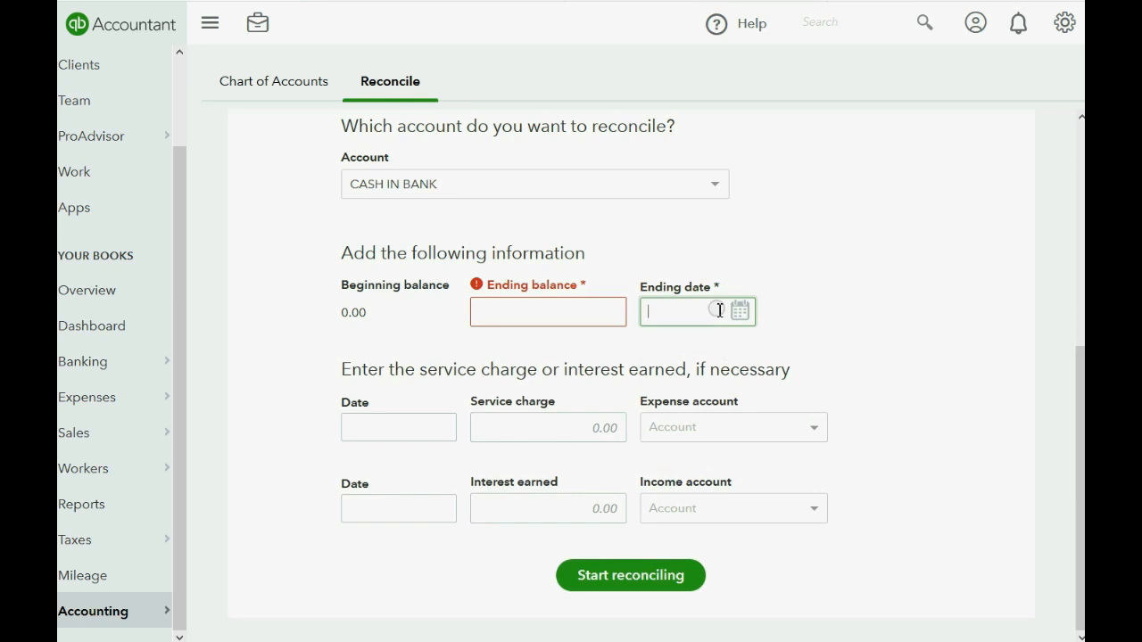
click(741, 312)
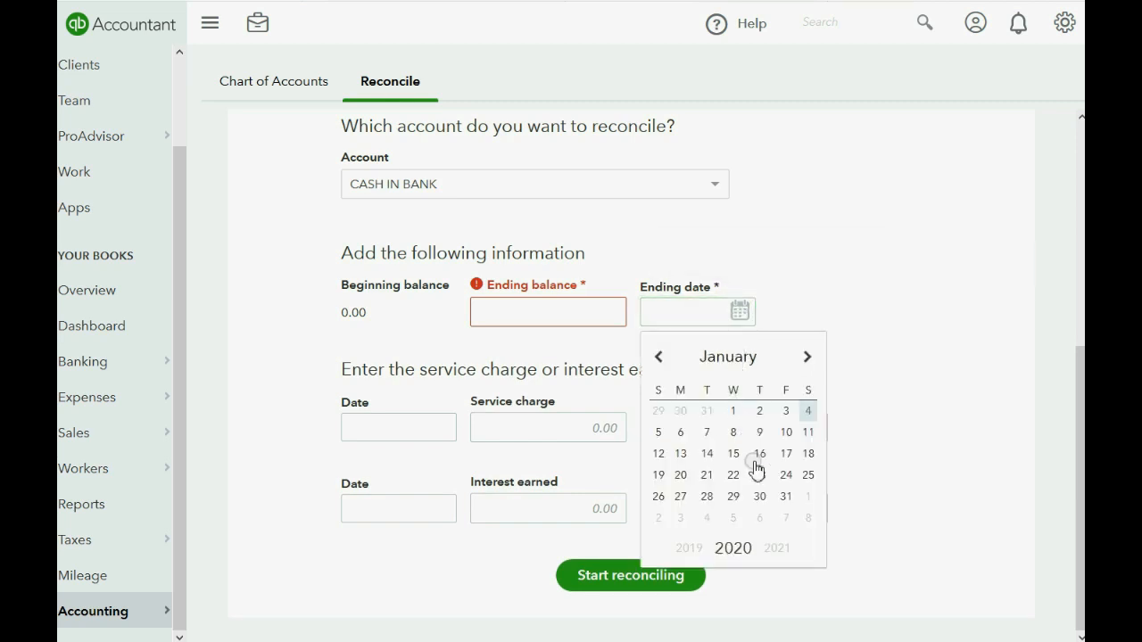
click(786, 498)
click(719, 307)
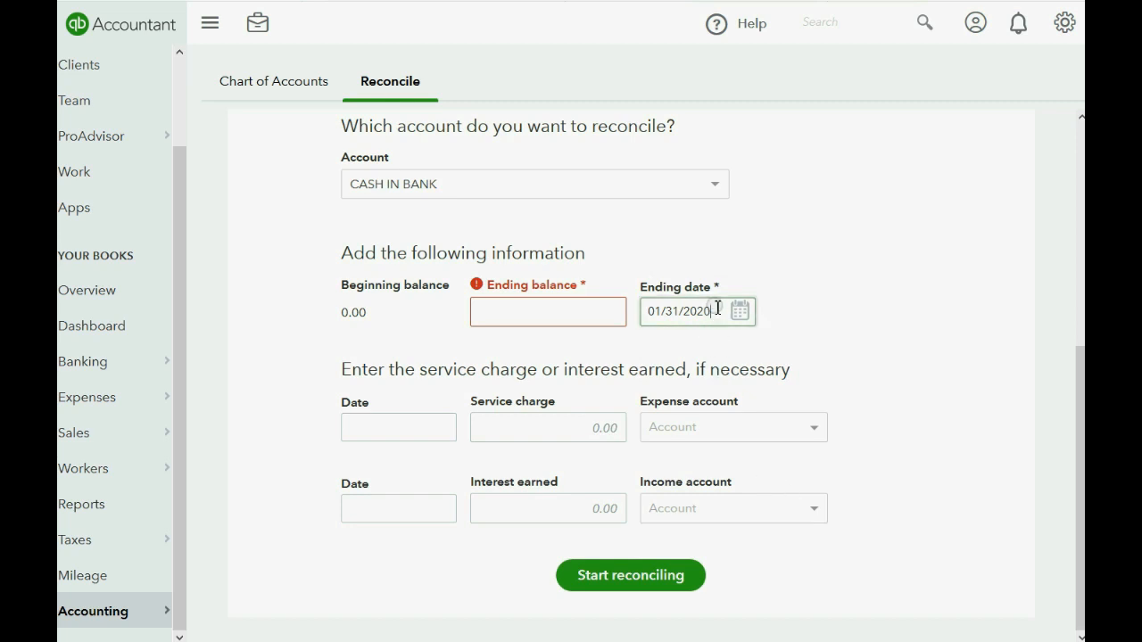
key(BackSpace)
key(BackSpace)
text(17)
Enter a 0.00 statement ending balance and start reconciling.
click(520, 311)
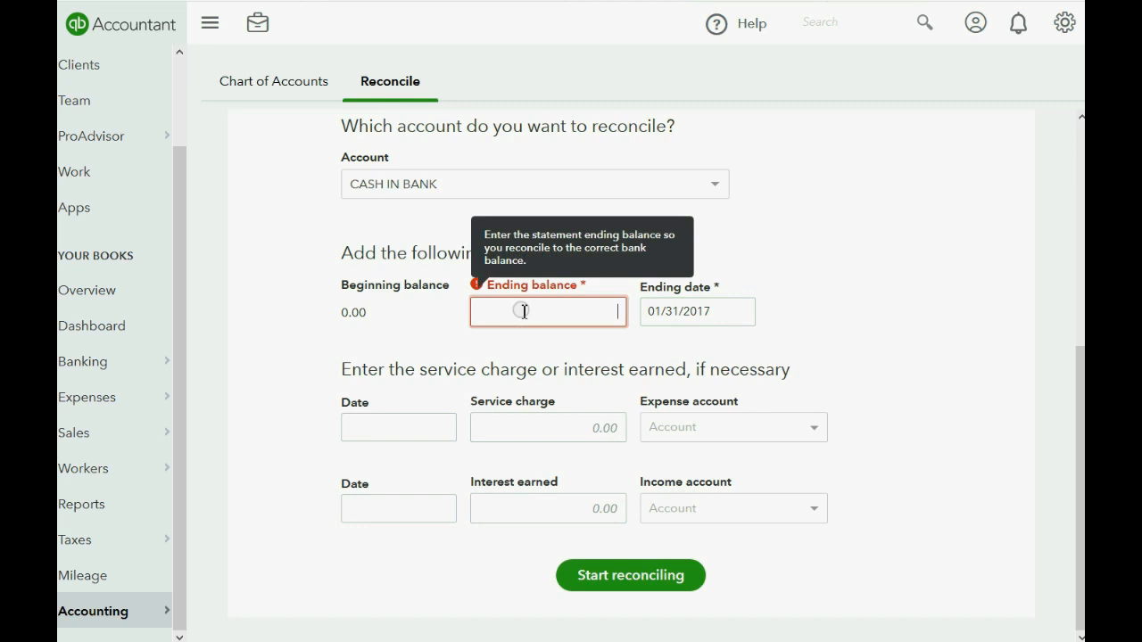
text(0)
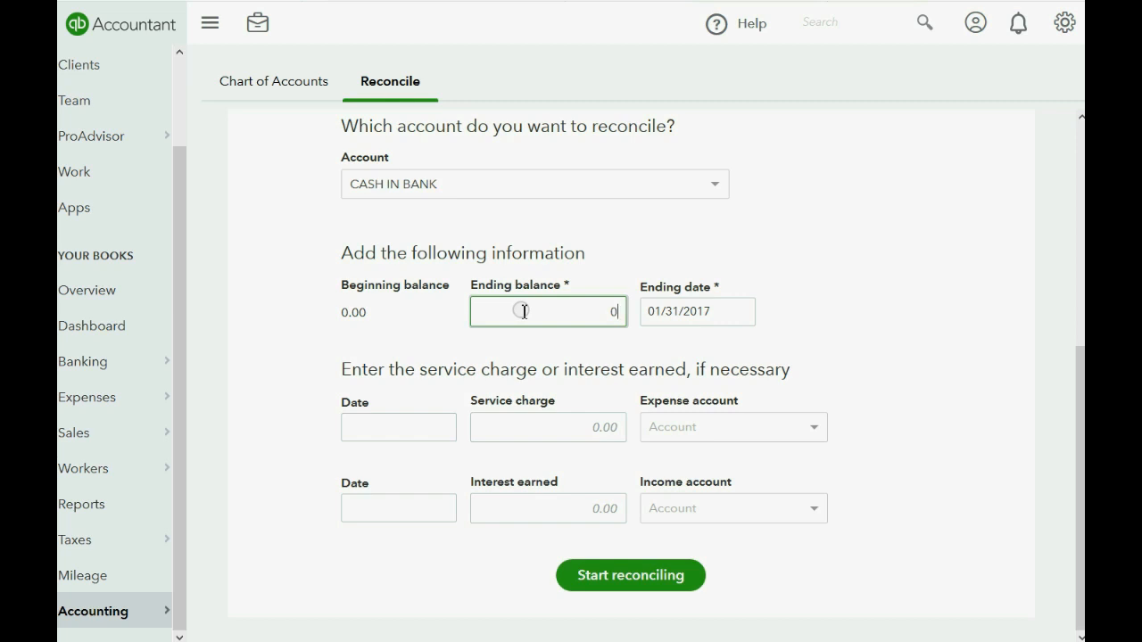
click(703, 313)
click(598, 313)
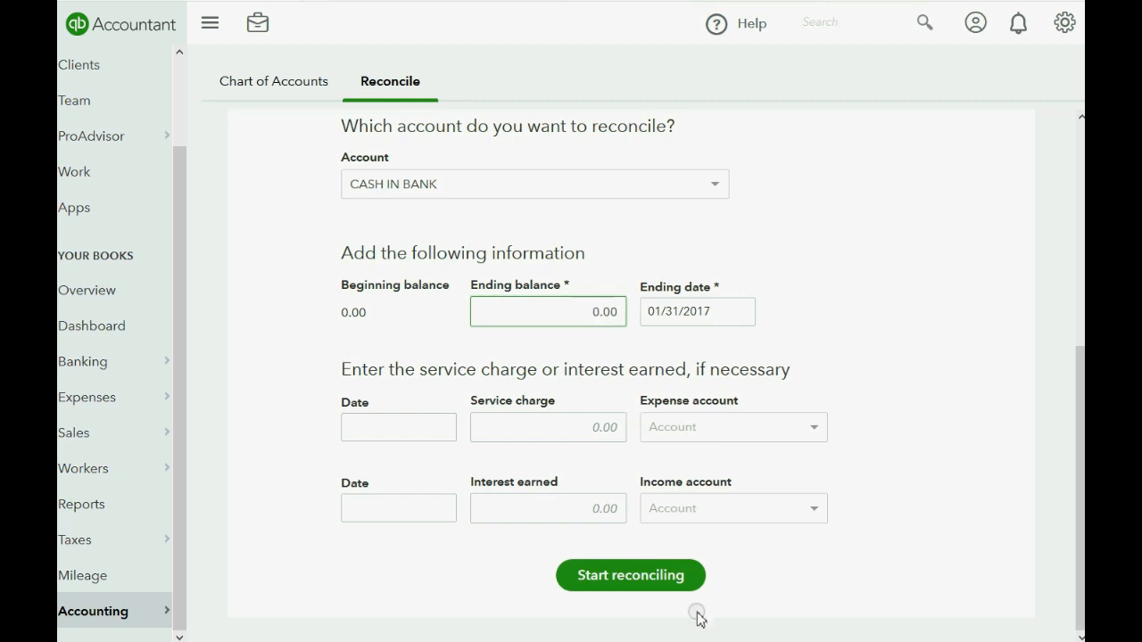
click(658, 580)
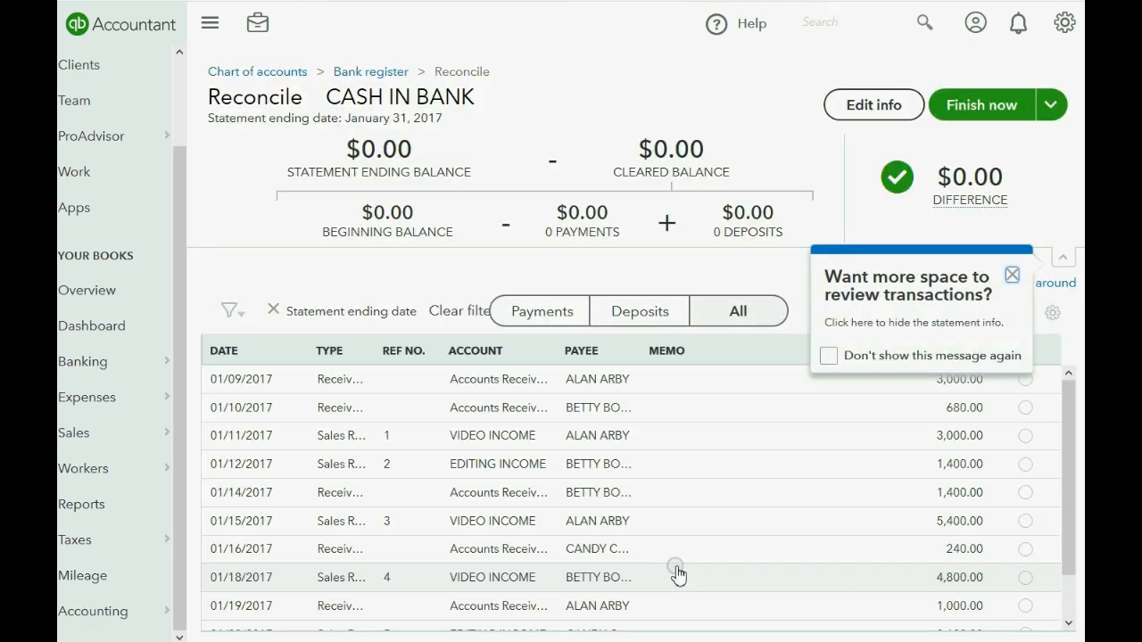
Close the more-space and see-more-transactions tips and collapse the balance summary panel.
click(1013, 277)
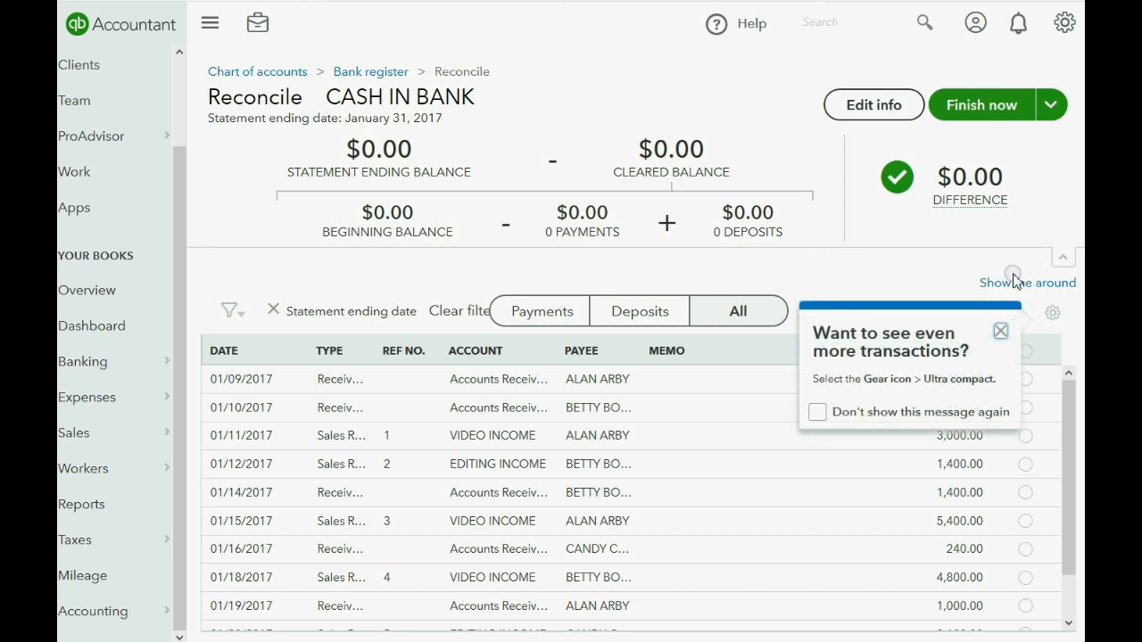
click(1000, 327)
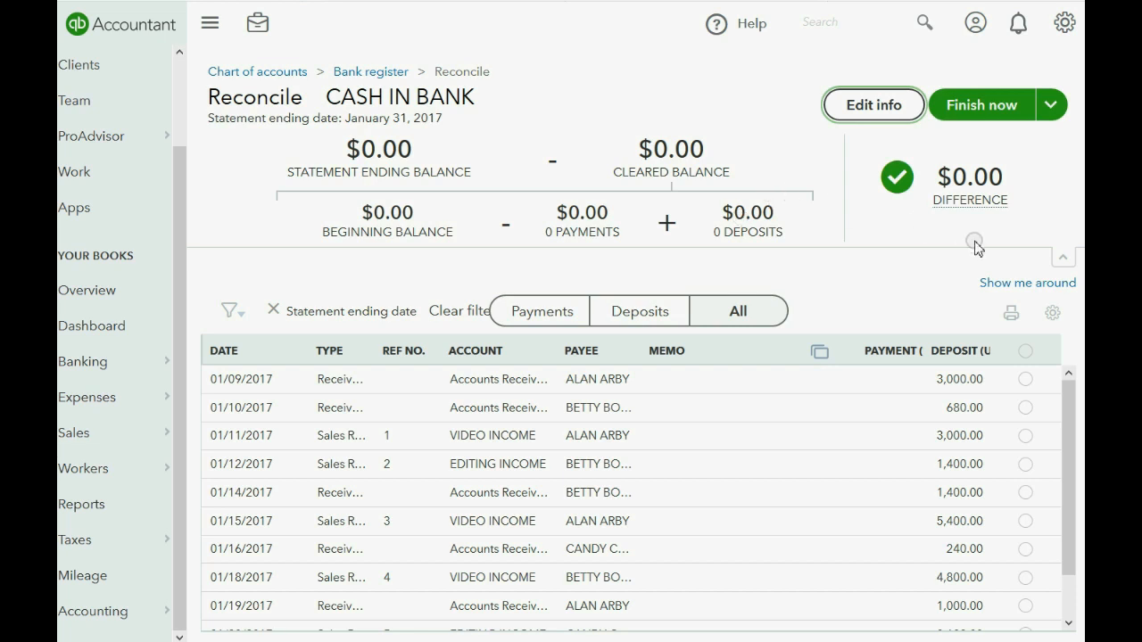
click(1066, 265)
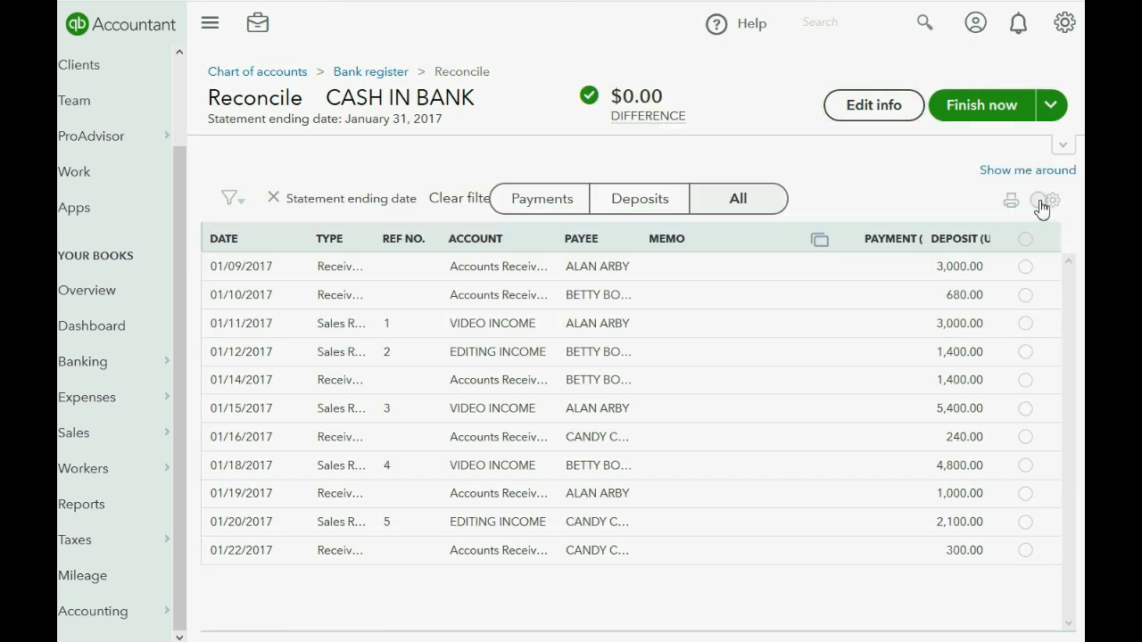
click(1064, 146)
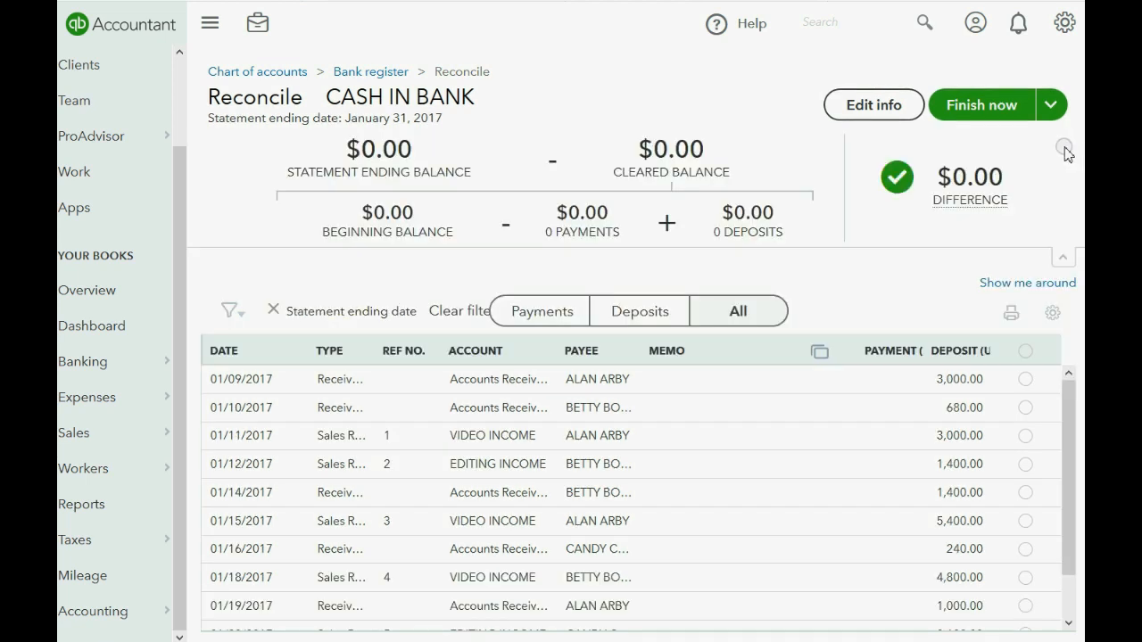
click(1062, 261)
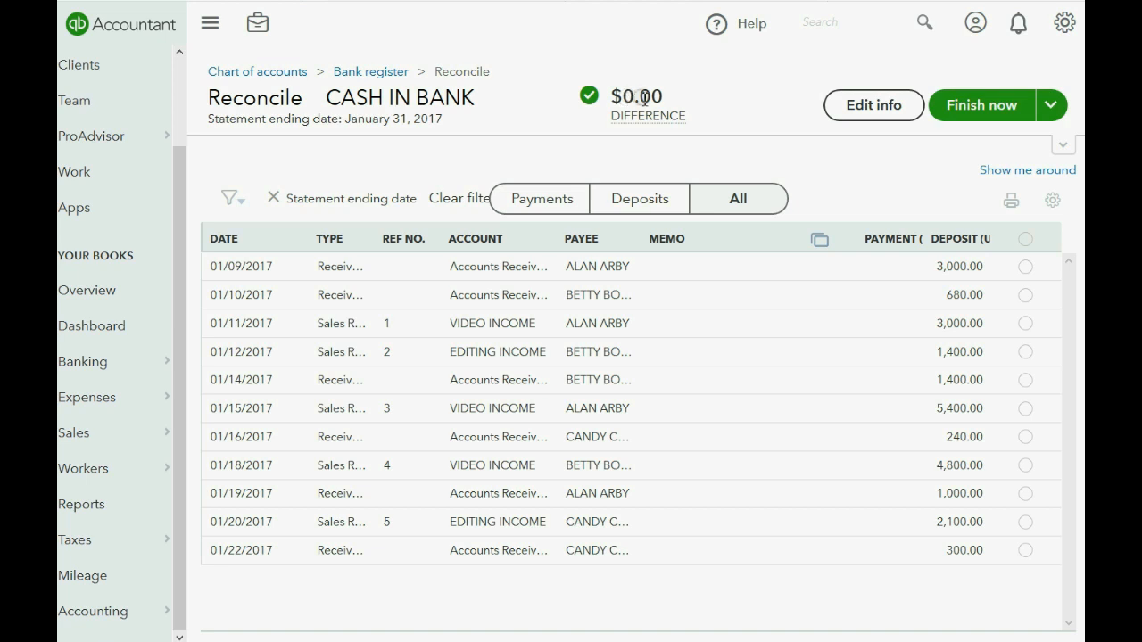
Check the service charge and interest earned fields unchanged, then re-expand the balance summary.
click(859, 109)
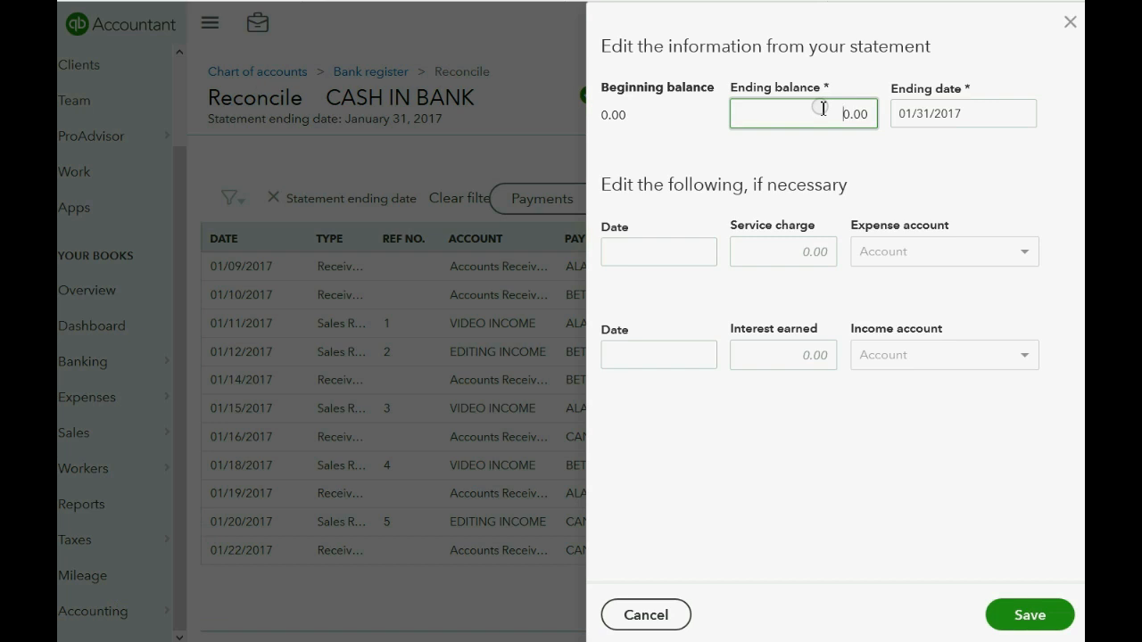
click(781, 259)
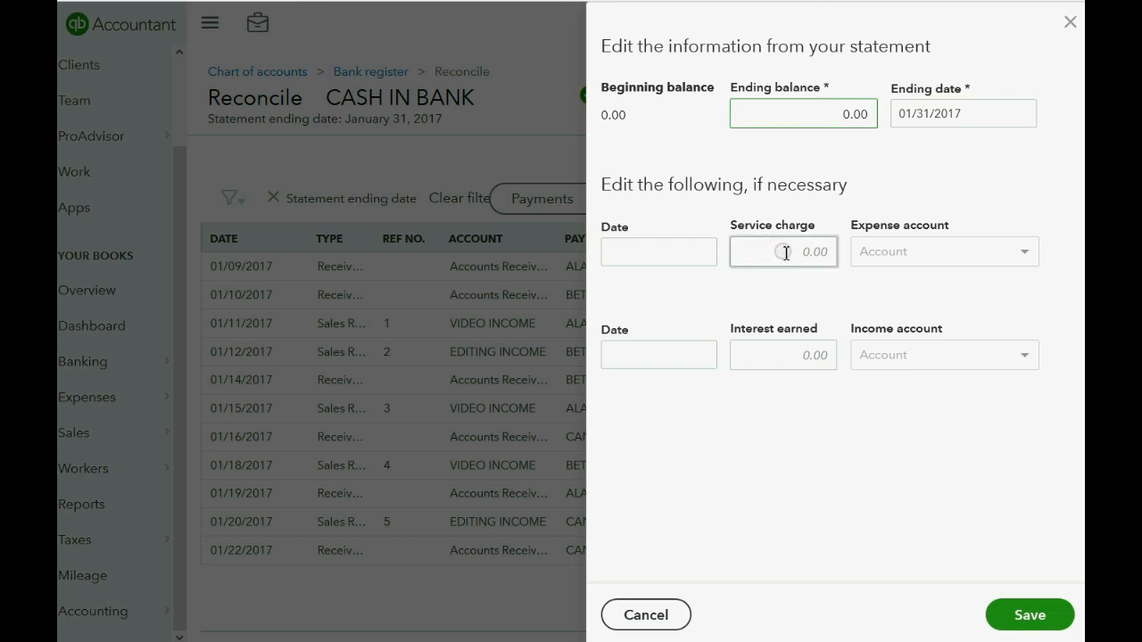
click(787, 353)
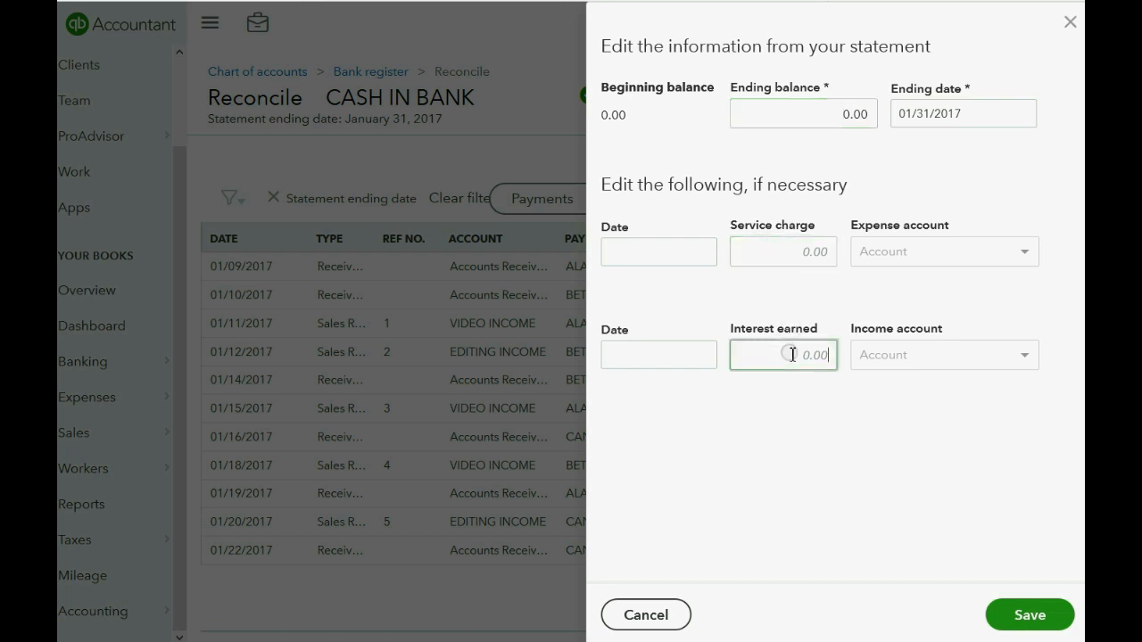
click(781, 251)
click(780, 357)
click(1071, 21)
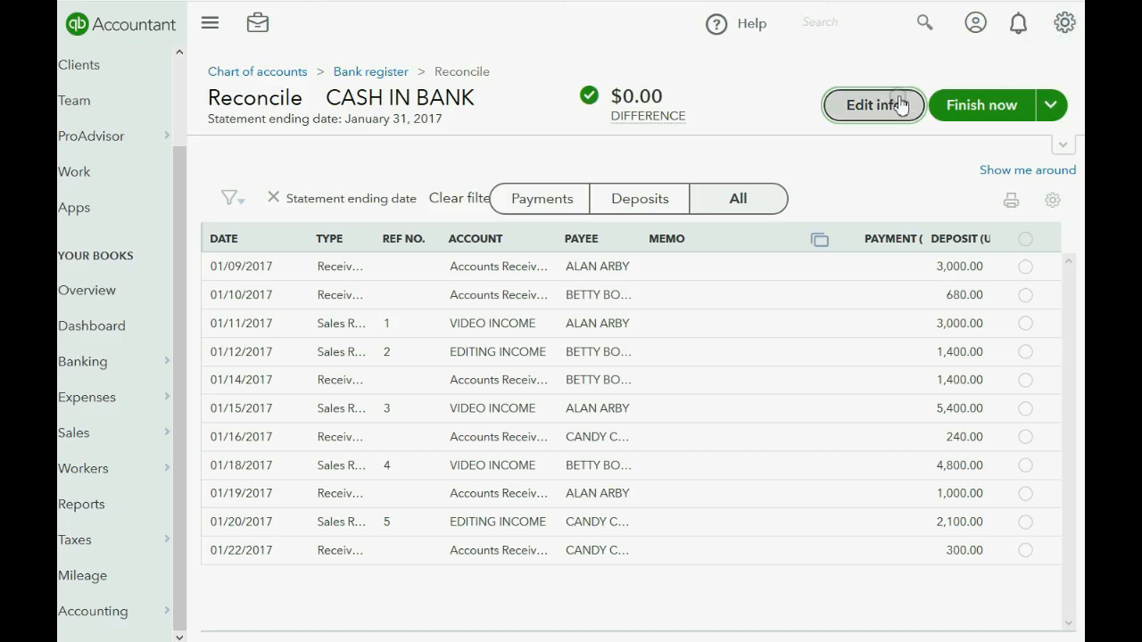
click(1062, 143)
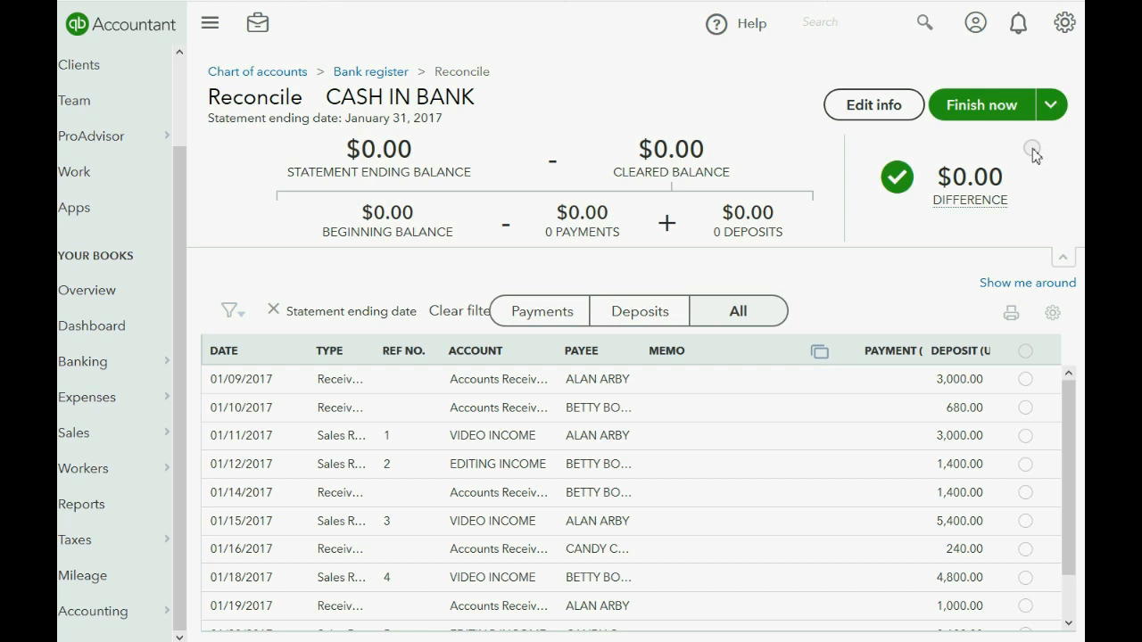
click(1062, 256)
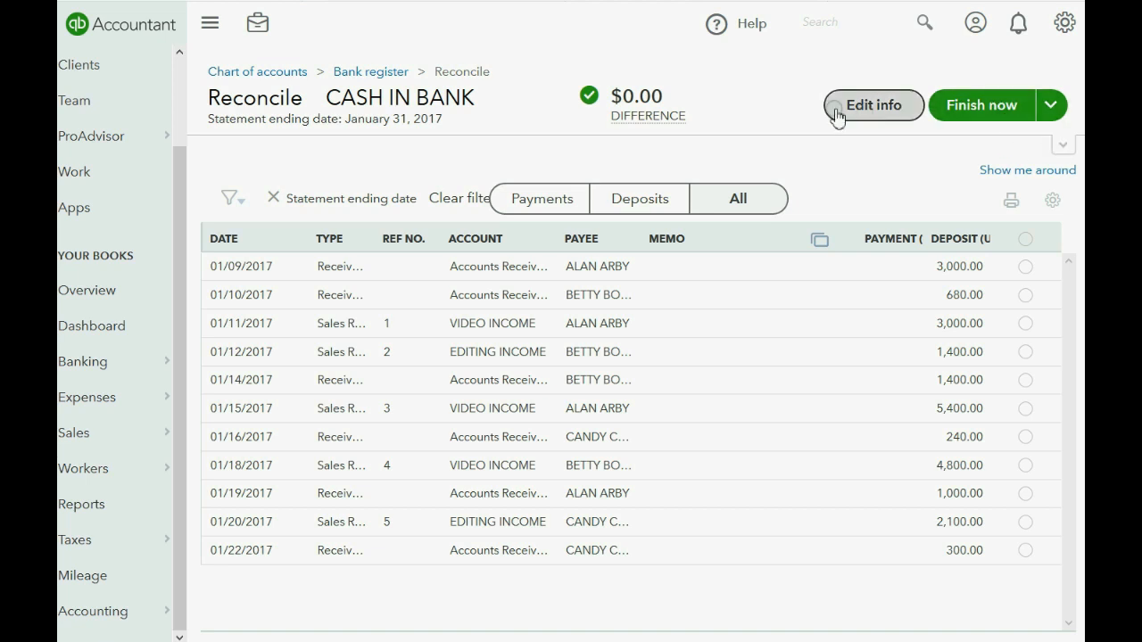
click(1063, 150)
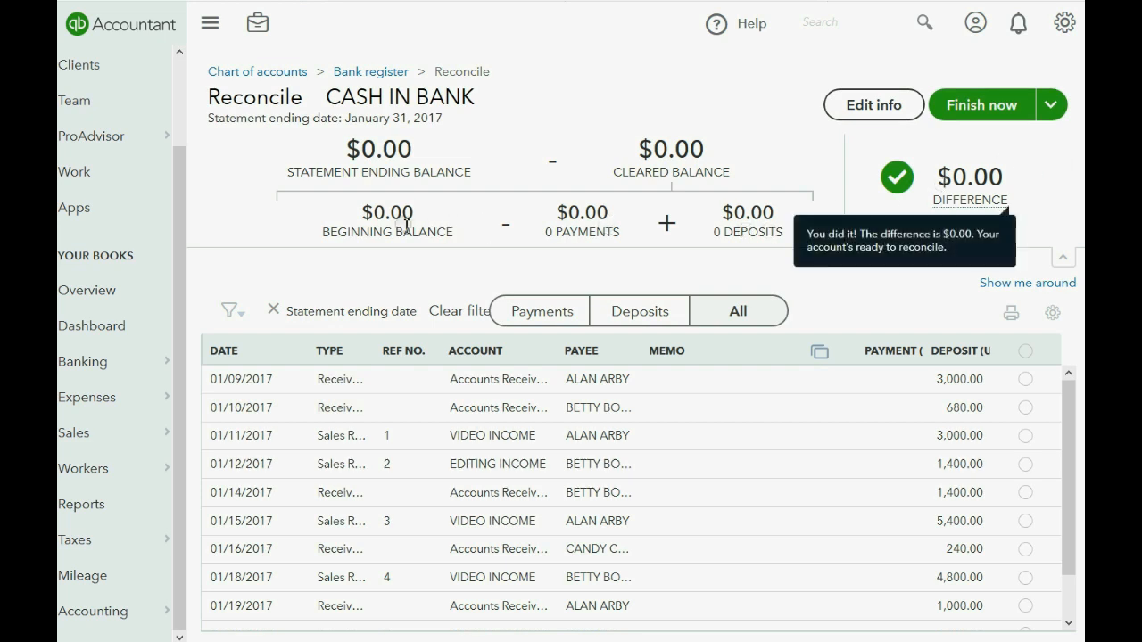
drag(360, 213, 777, 214)
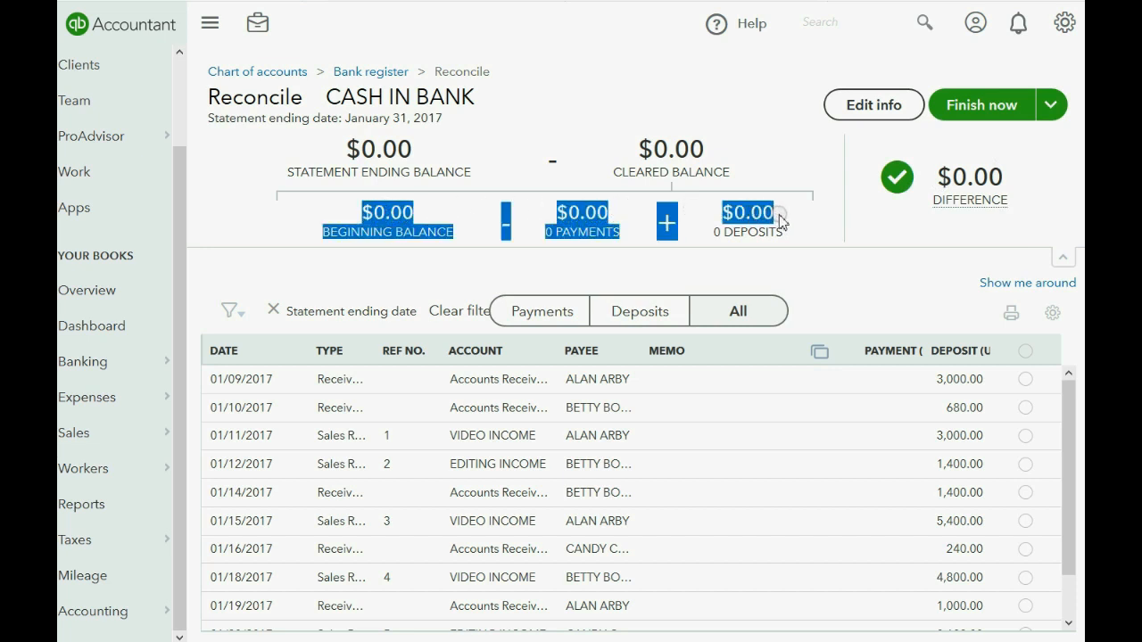
click(797, 225)
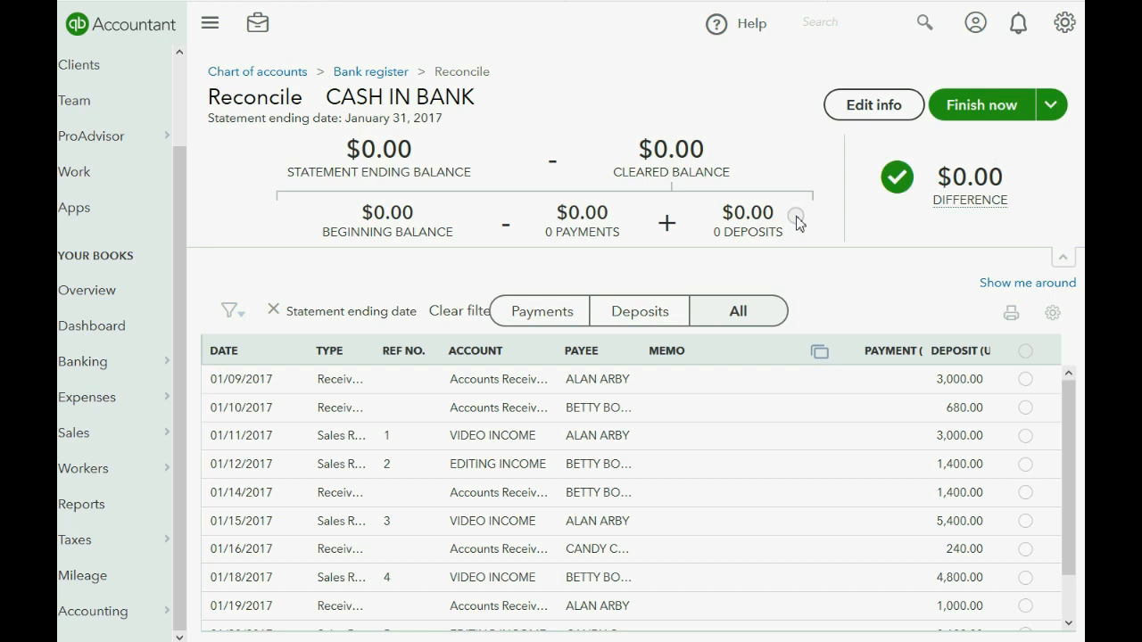
drag(780, 218, 733, 218)
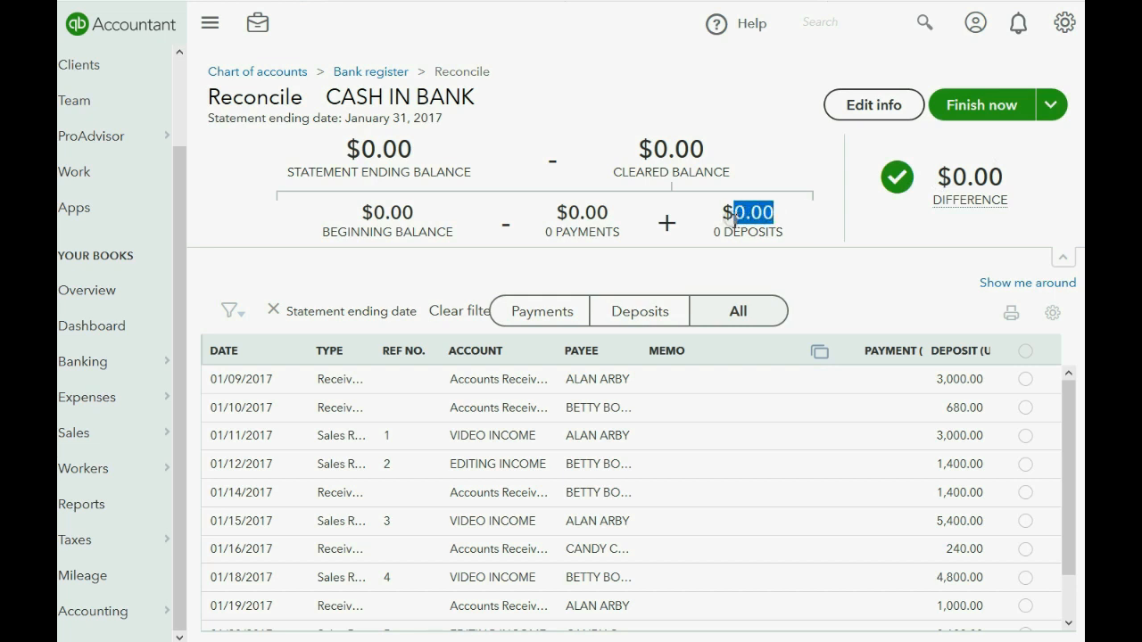
click(608, 214)
drag(609, 214, 567, 216)
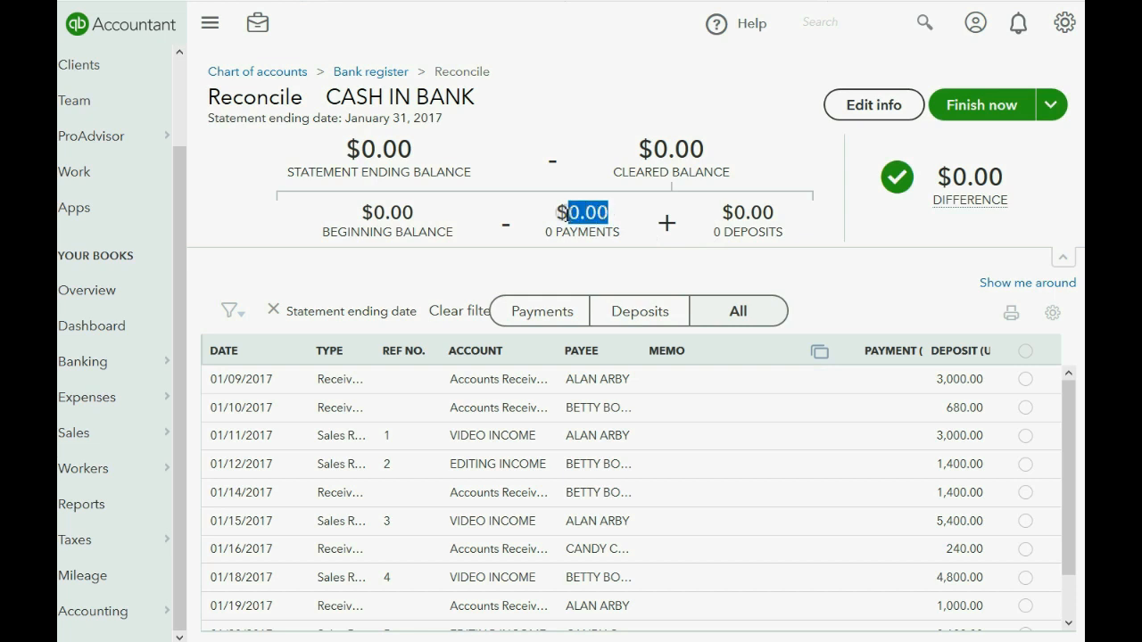
click(411, 212)
drag(412, 212, 374, 212)
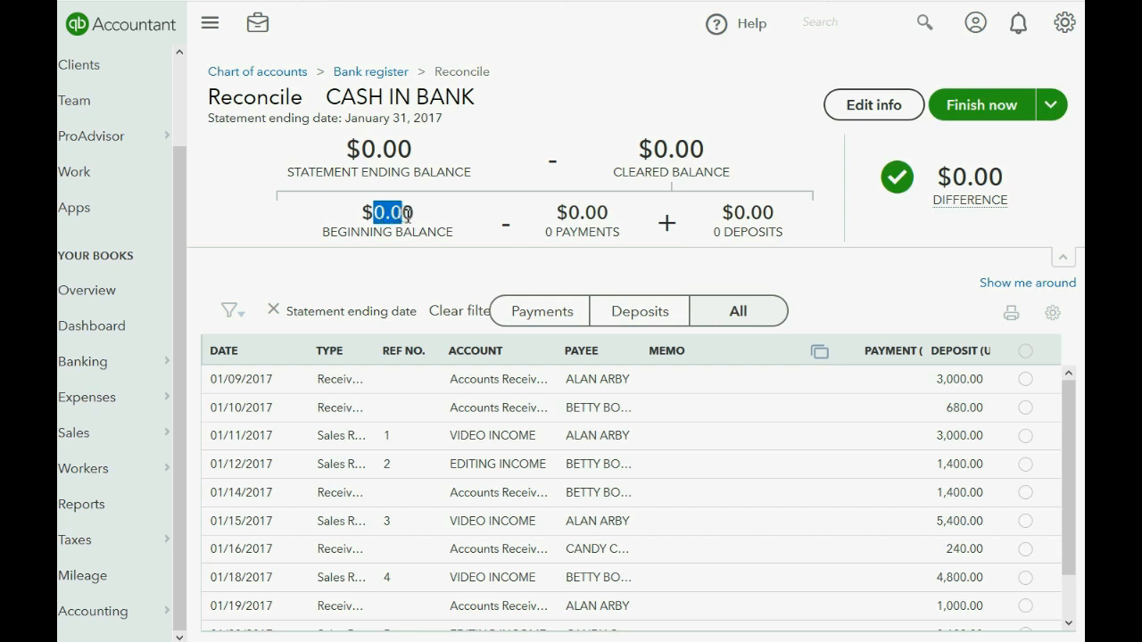
click(375, 155)
double_click(374, 155)
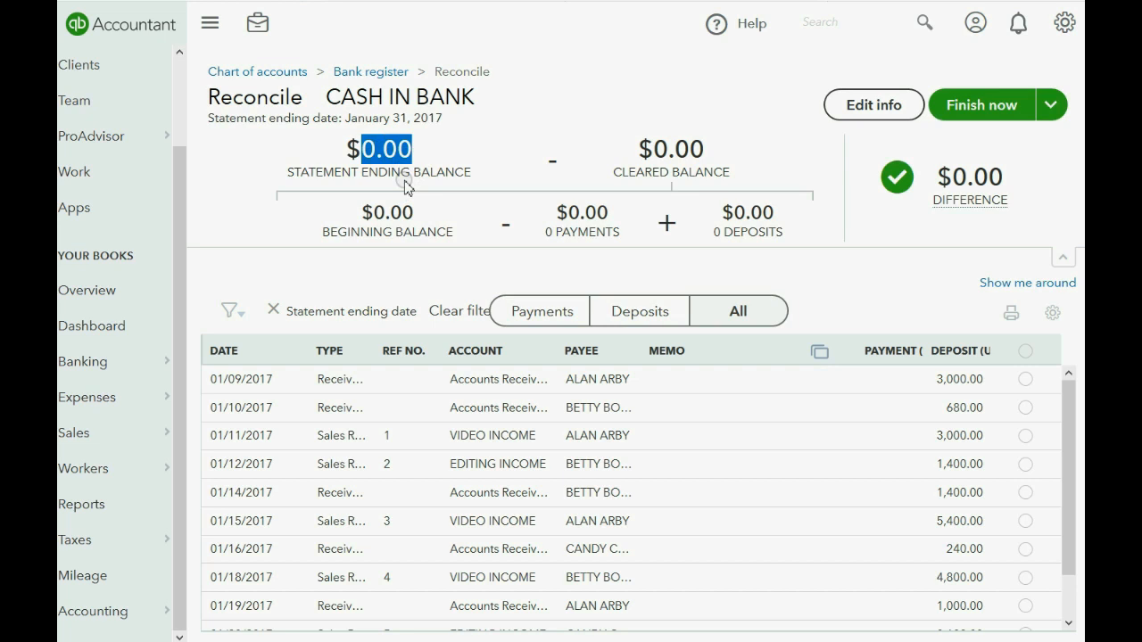
drag(951, 177, 1009, 183)
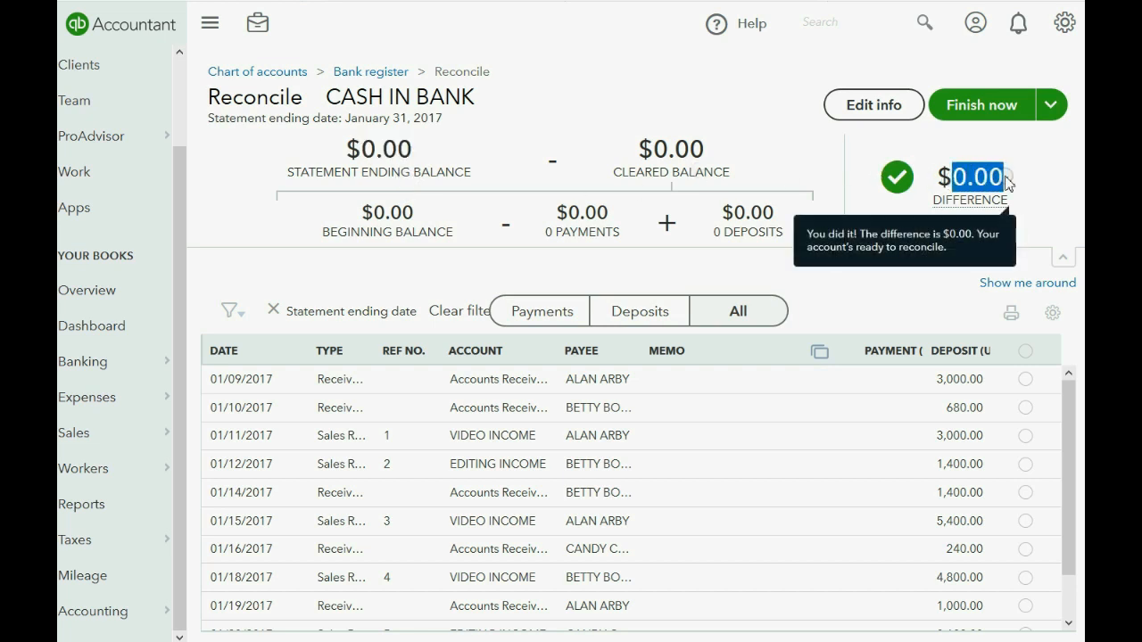
click(1016, 180)
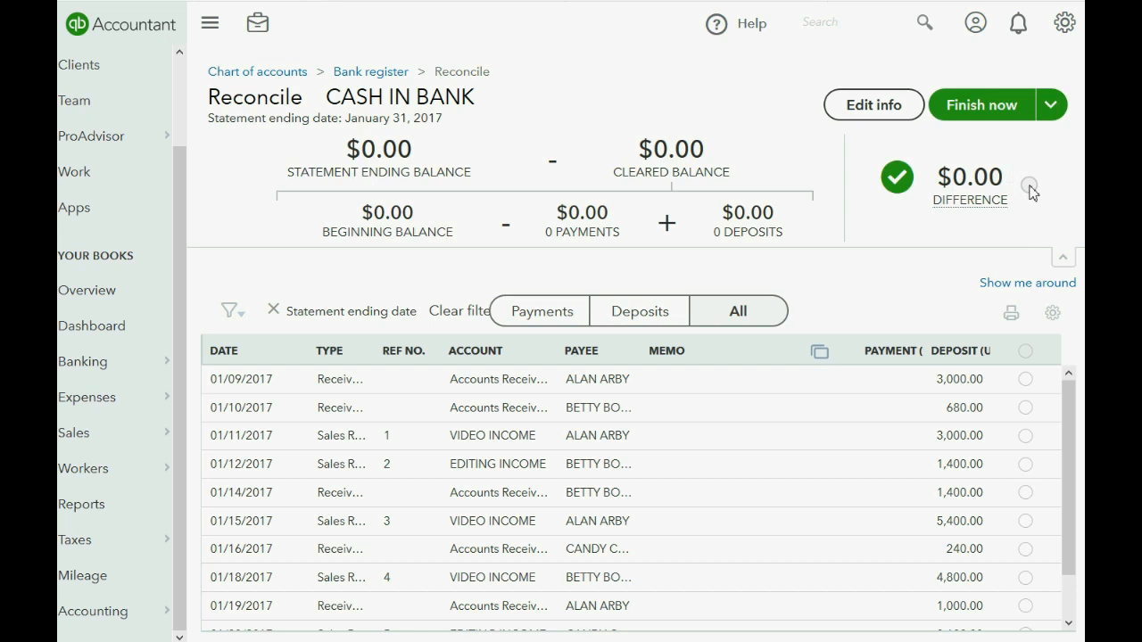
click(1025, 380)
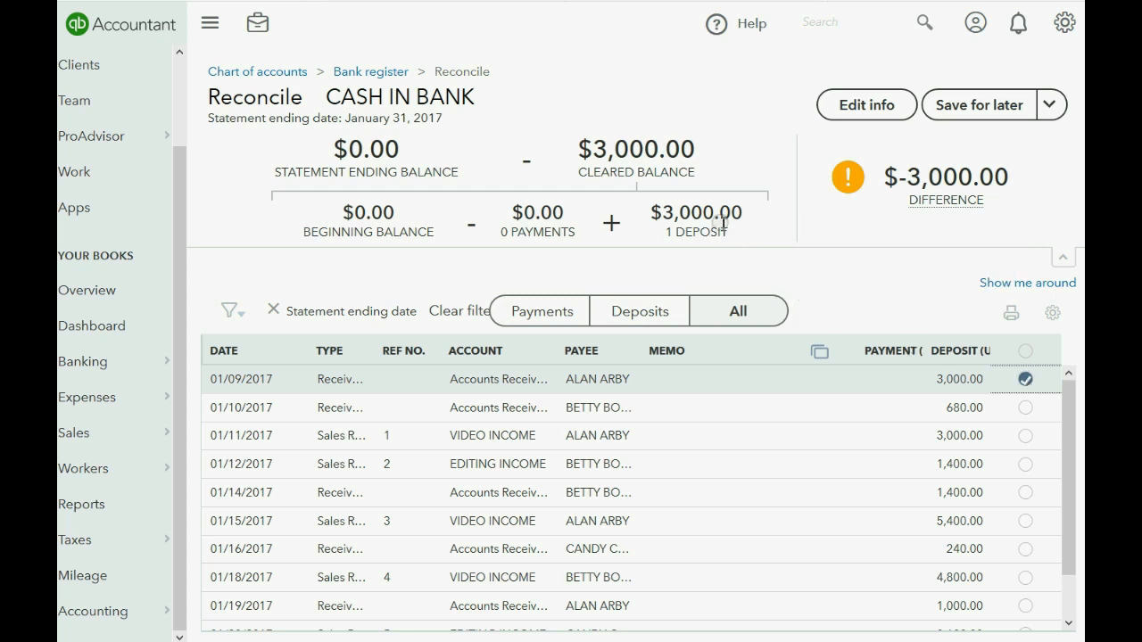
click(1024, 380)
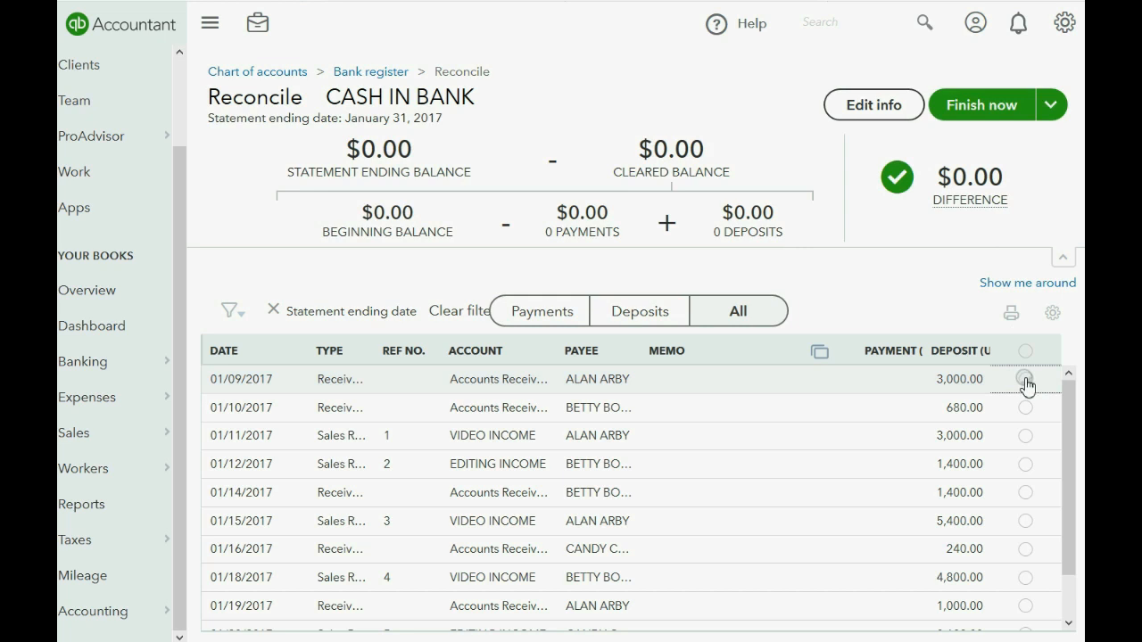
click(1026, 382)
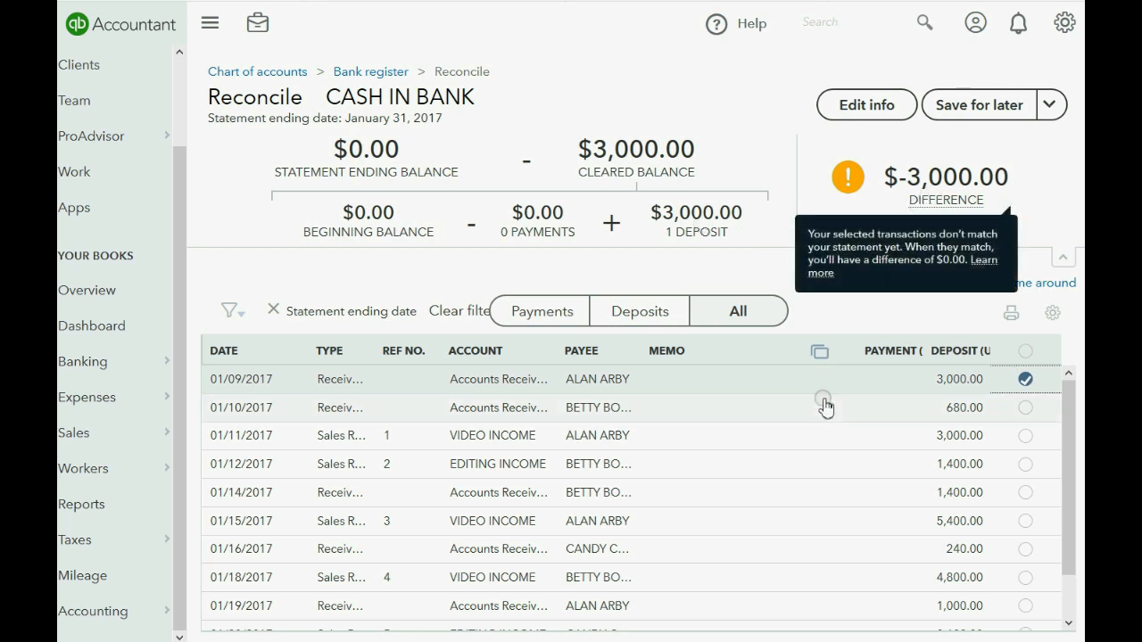
click(1026, 409)
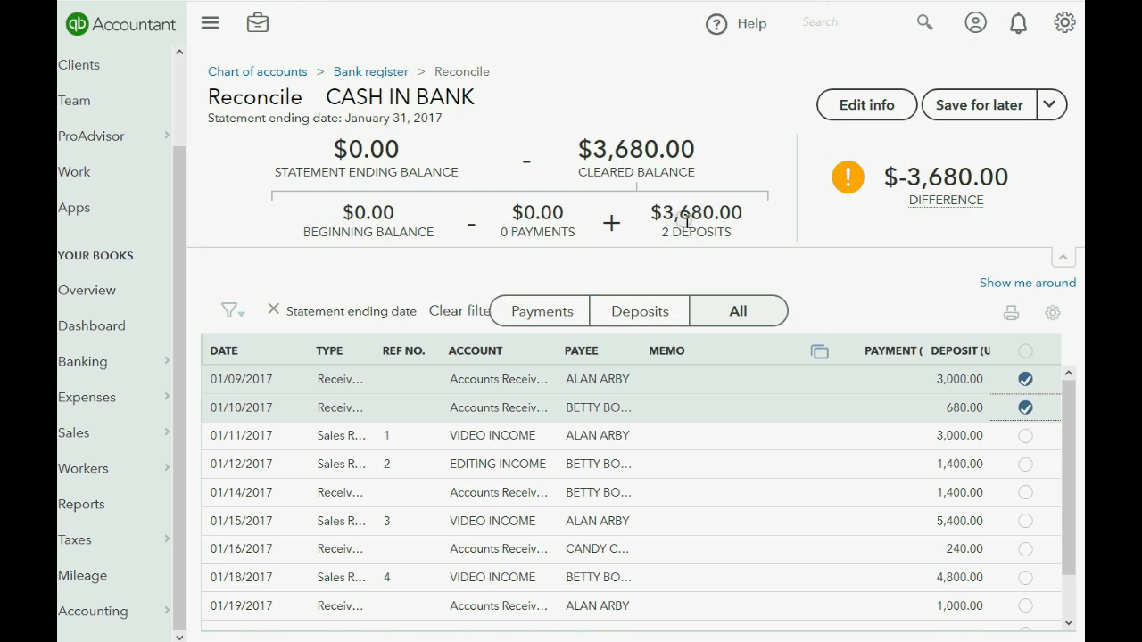
click(1026, 436)
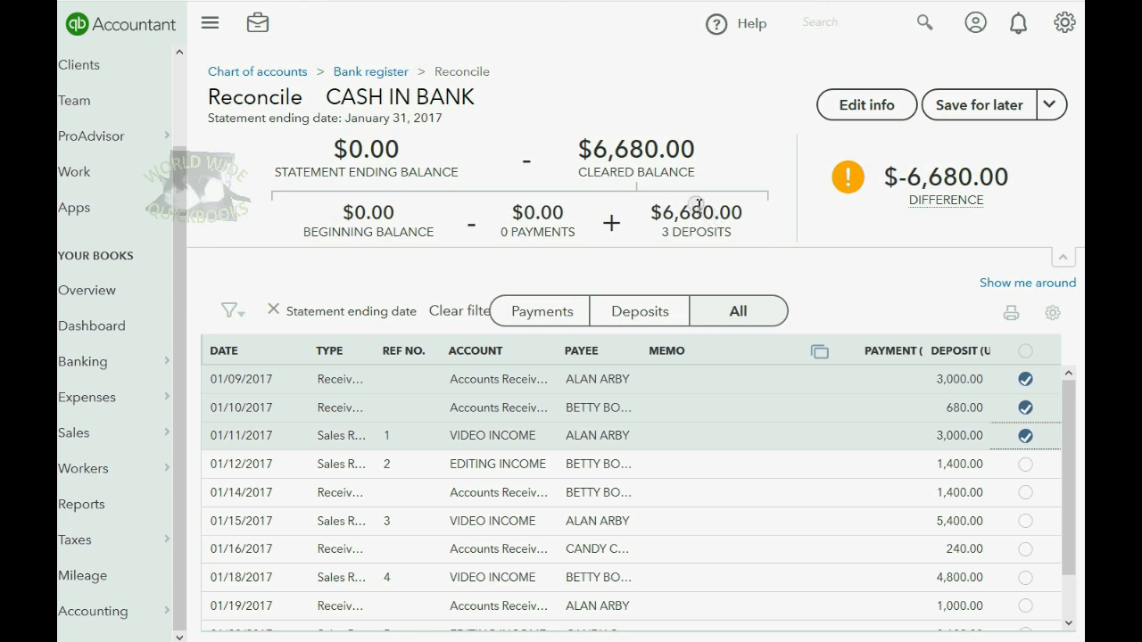
drag(592, 150, 695, 157)
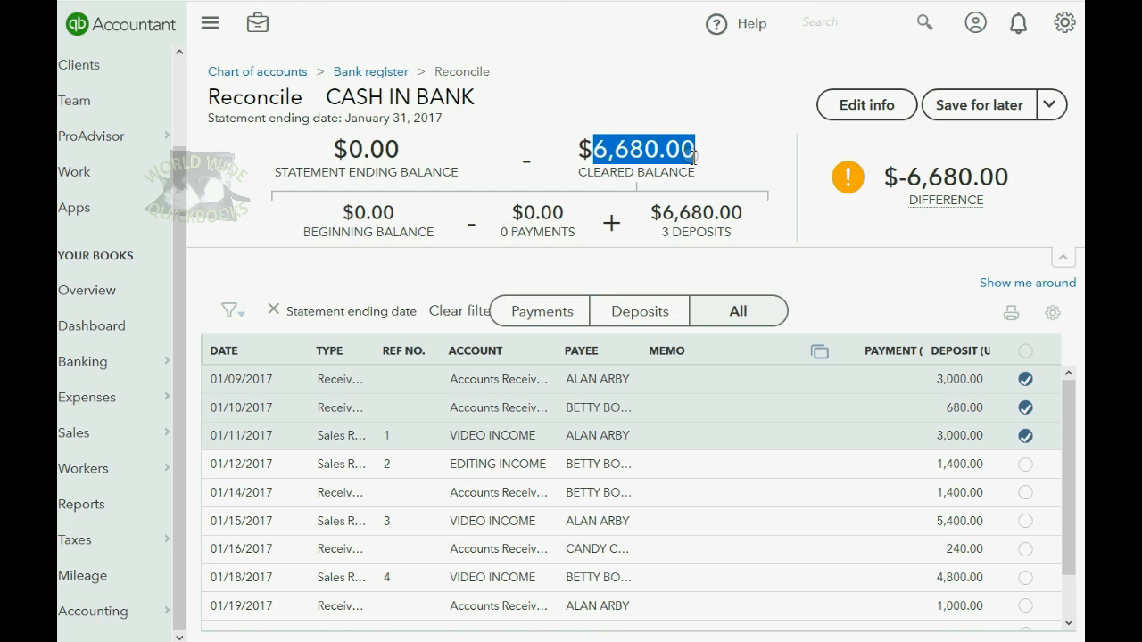
drag(348, 150, 402, 154)
mouse_move(852, 183)
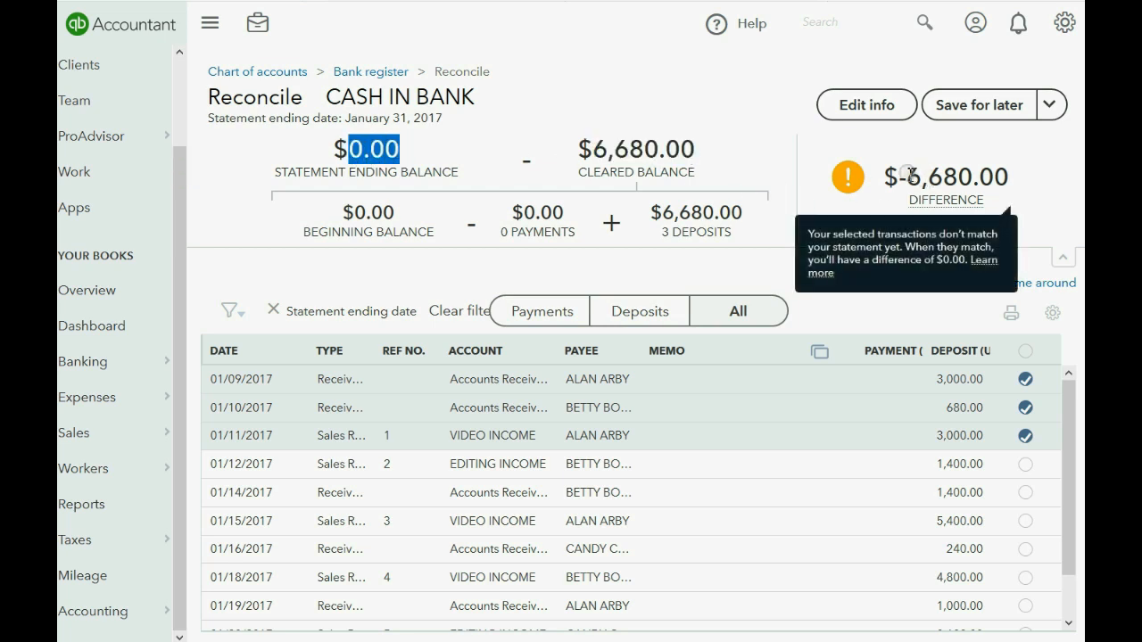
drag(909, 174, 1010, 176)
click(1025, 436)
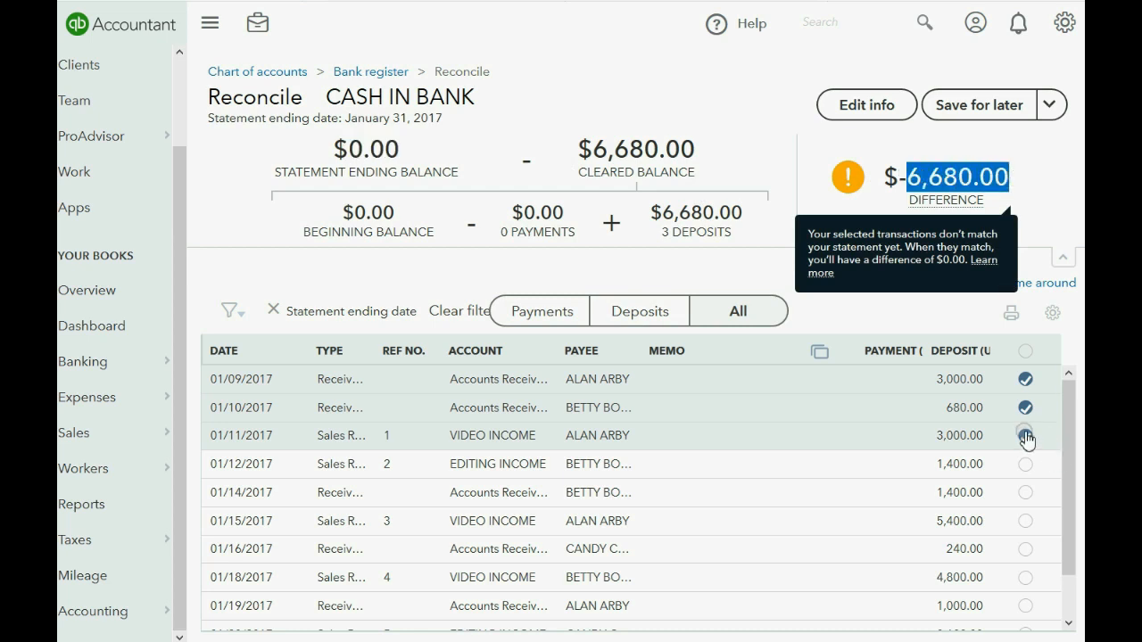
click(1025, 408)
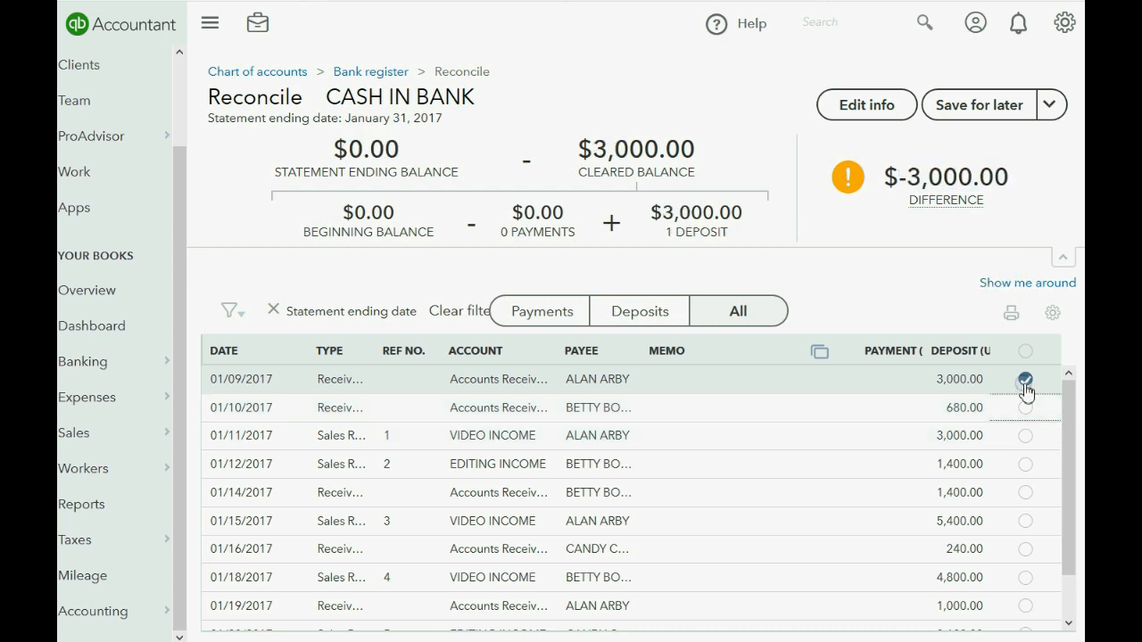
click(1025, 380)
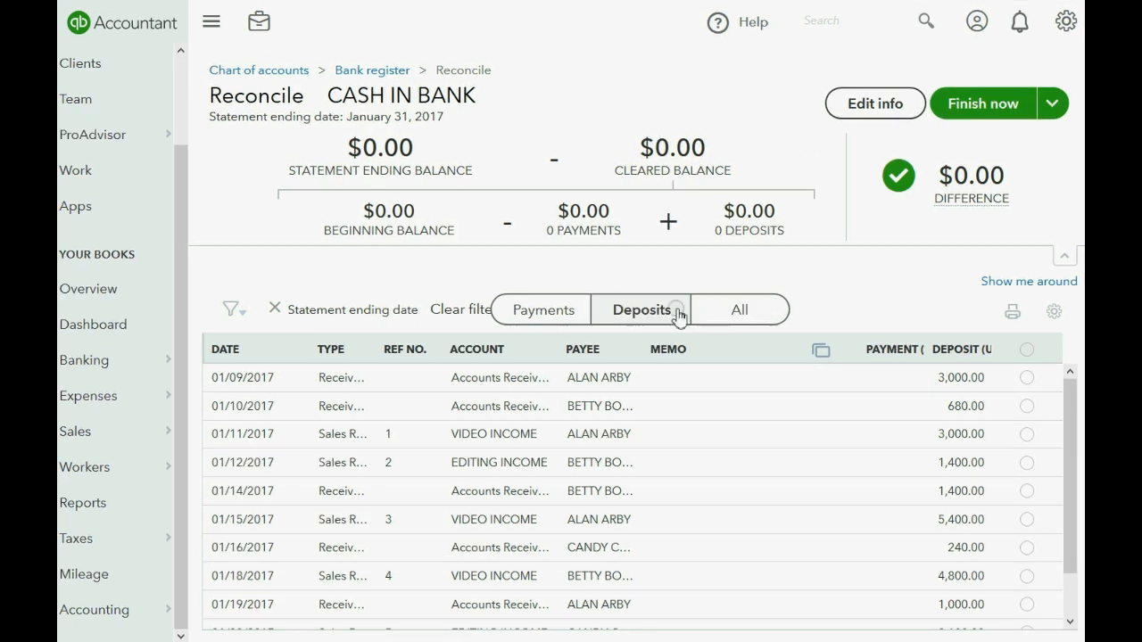
Switch the reconcile list from Payments to Deposits only.
click(536, 312)
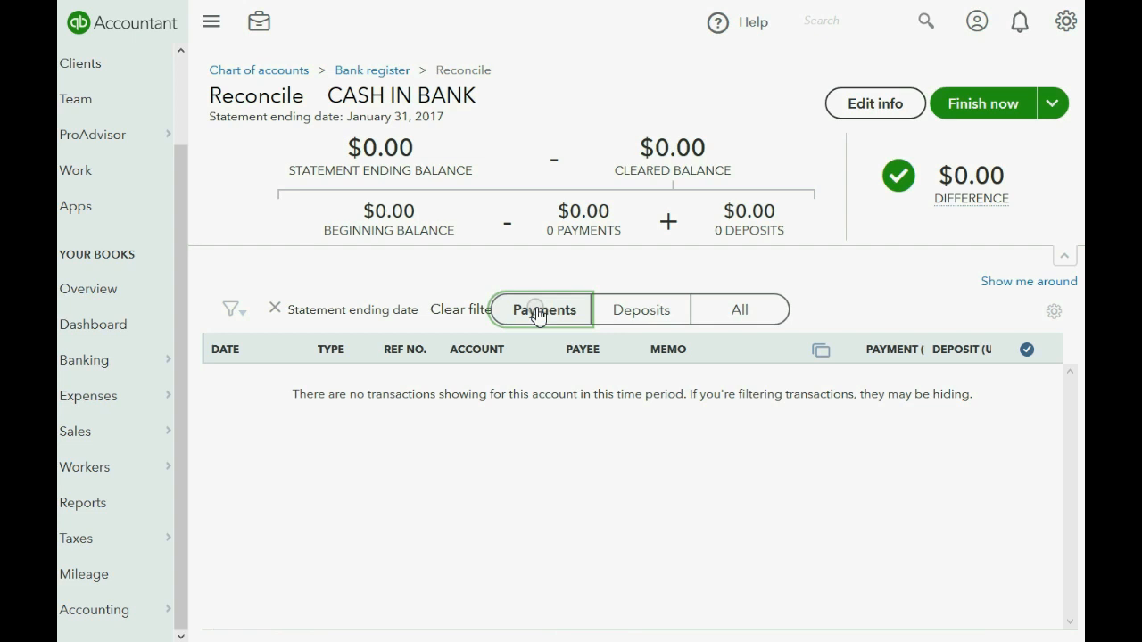
click(635, 311)
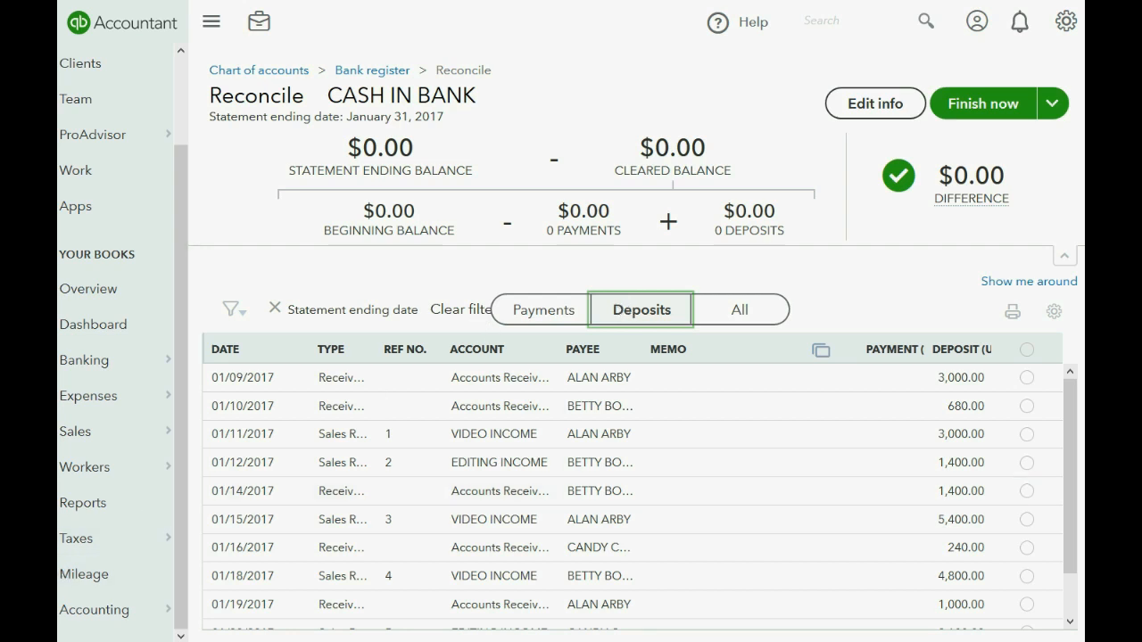
key(super)
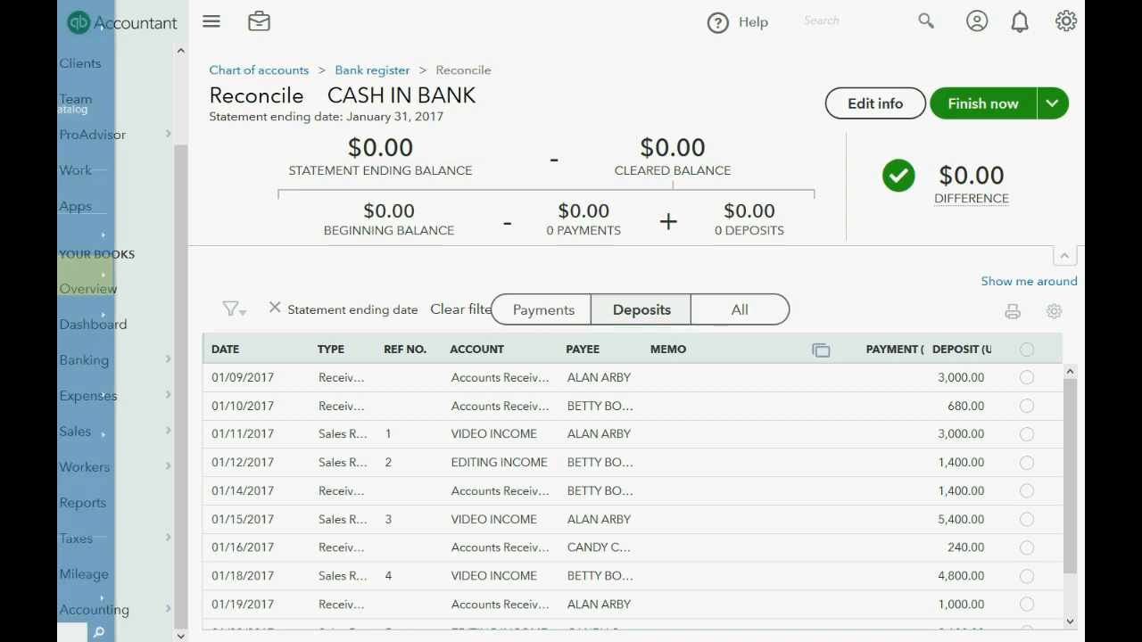
Reveal the three BANK STATEMENTS bullets in PowerPoint, then return to the QuickBooks reconcile page.
click(342, 625)
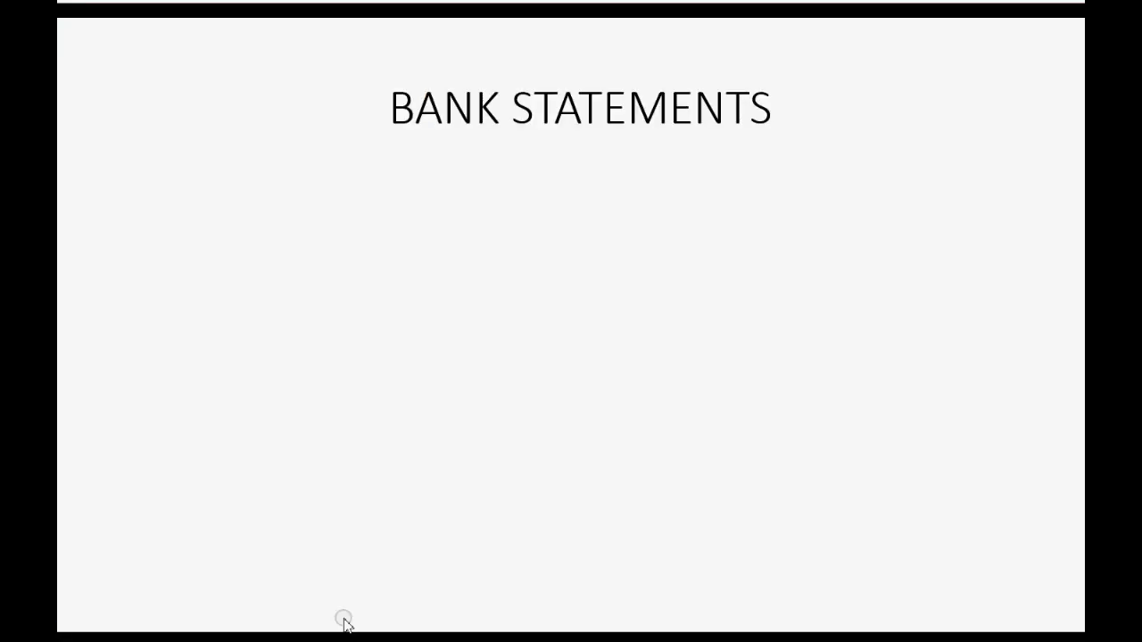
click(322, 479)
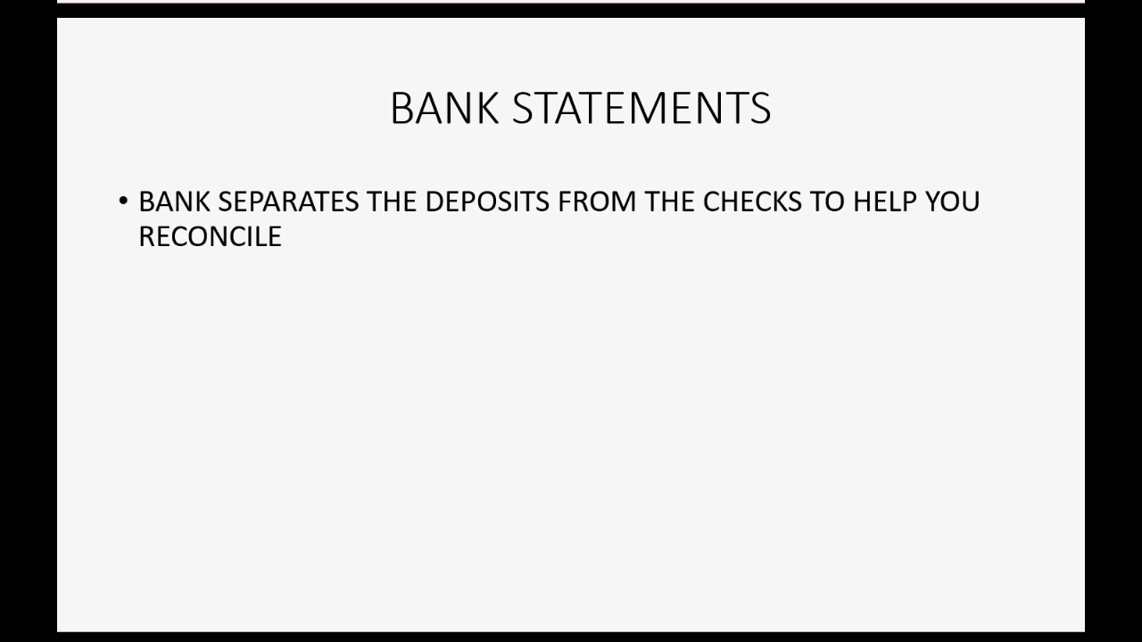
key(Right)
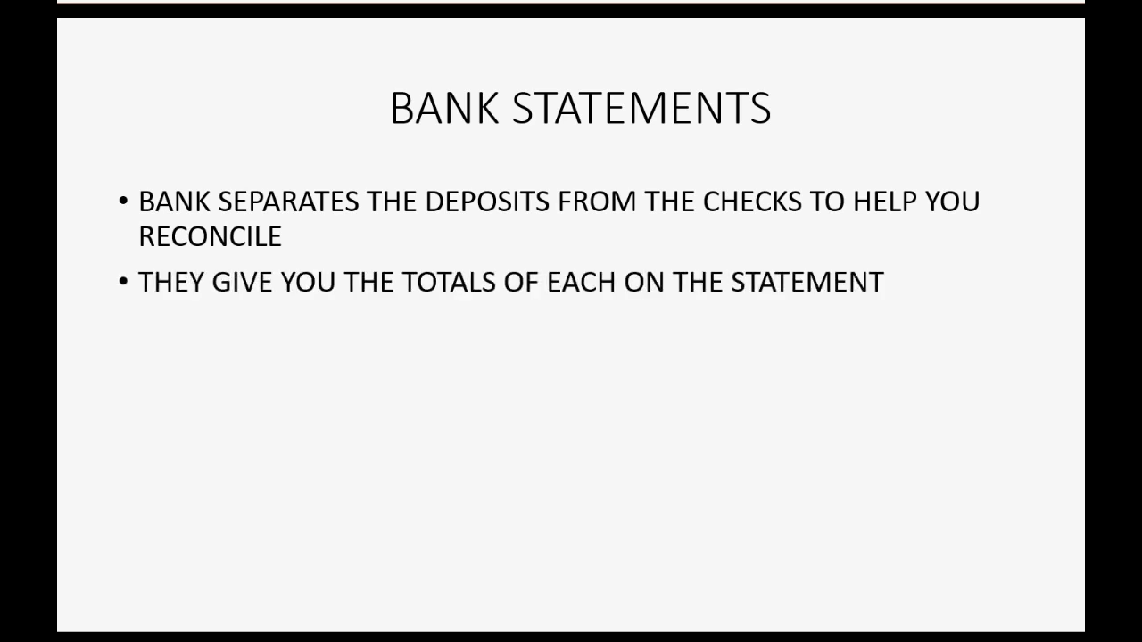
key(Right)
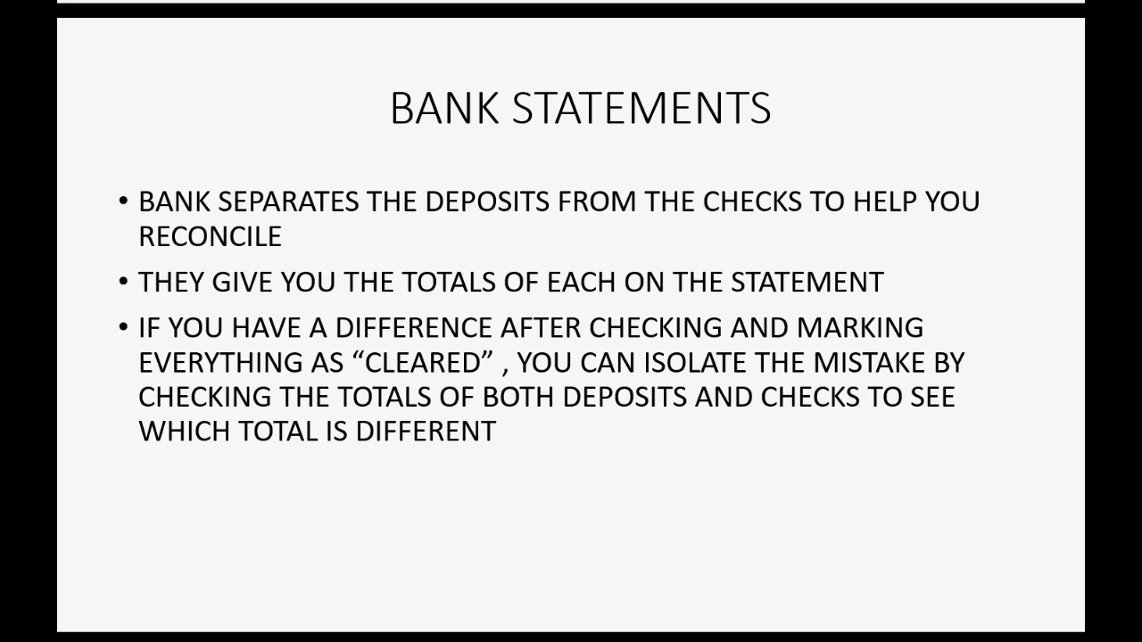
key(super)
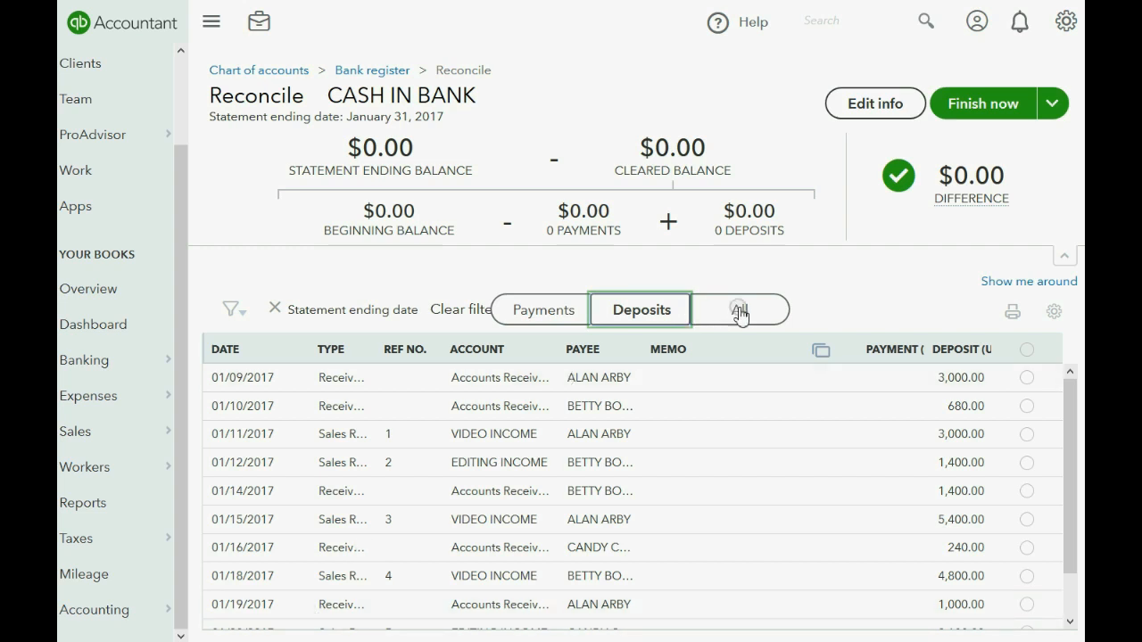
click(739, 315)
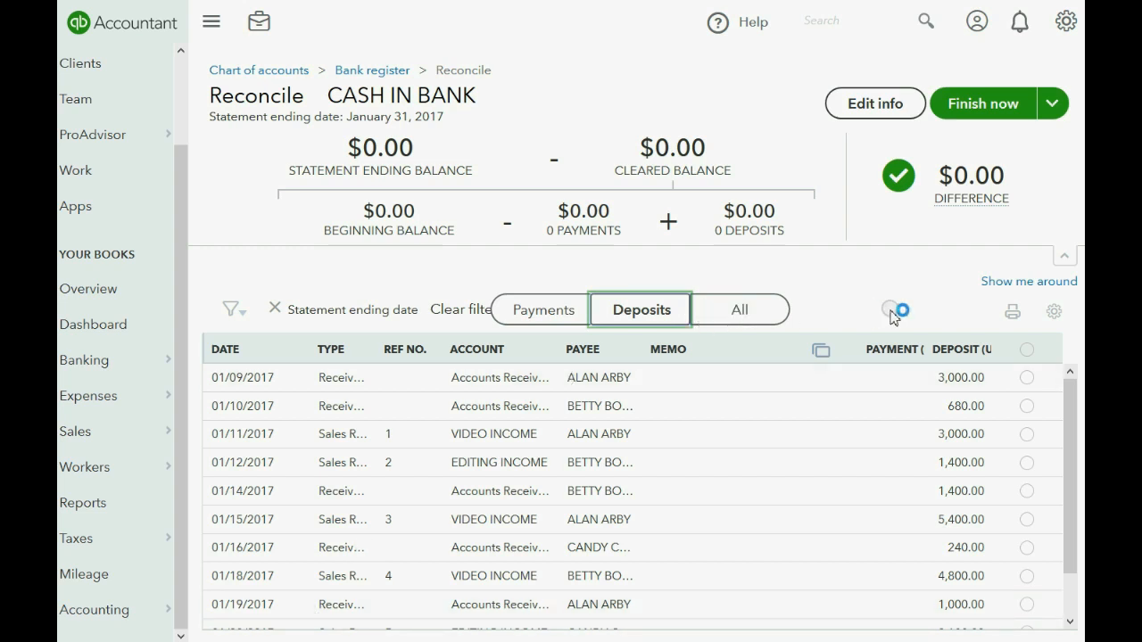
Check the zero payments total, then show deposits only again.
click(542, 312)
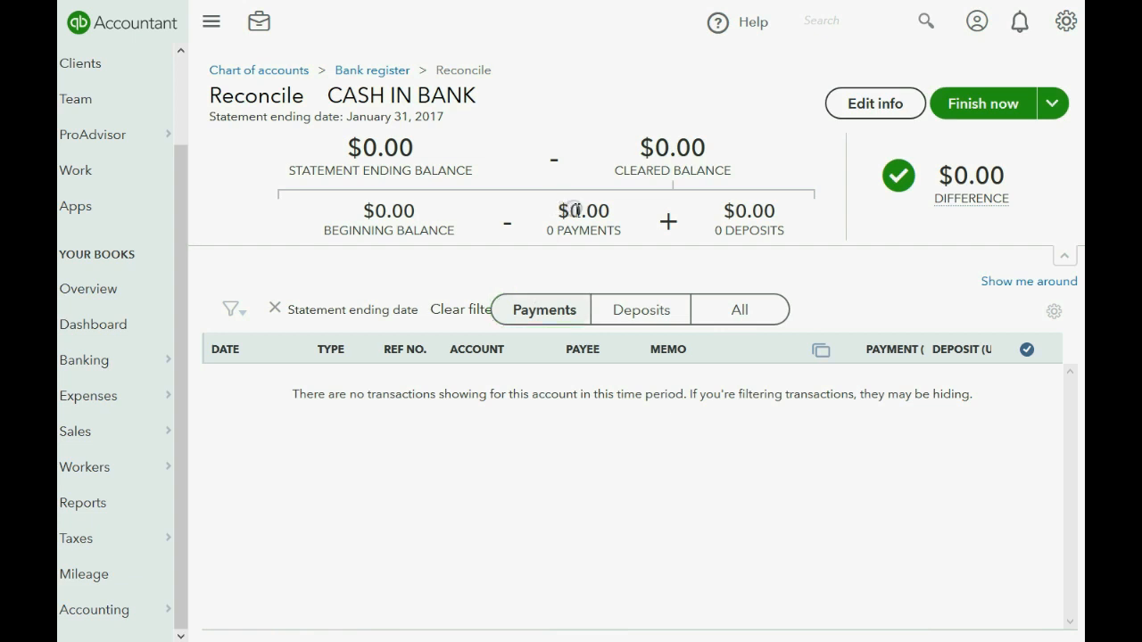
drag(571, 210, 613, 214)
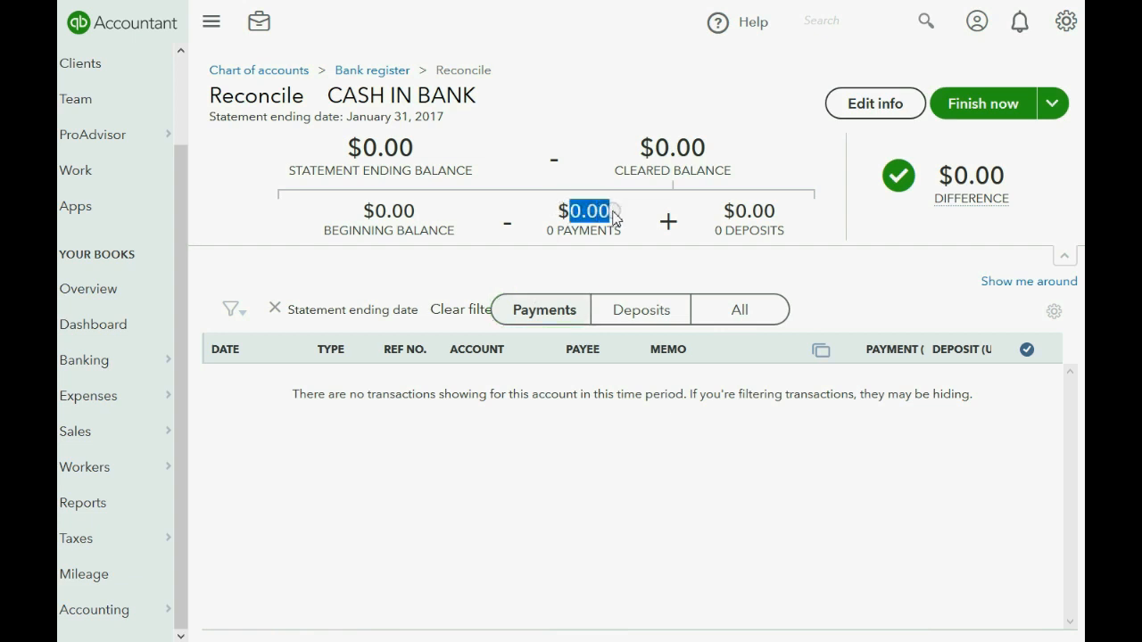
click(626, 312)
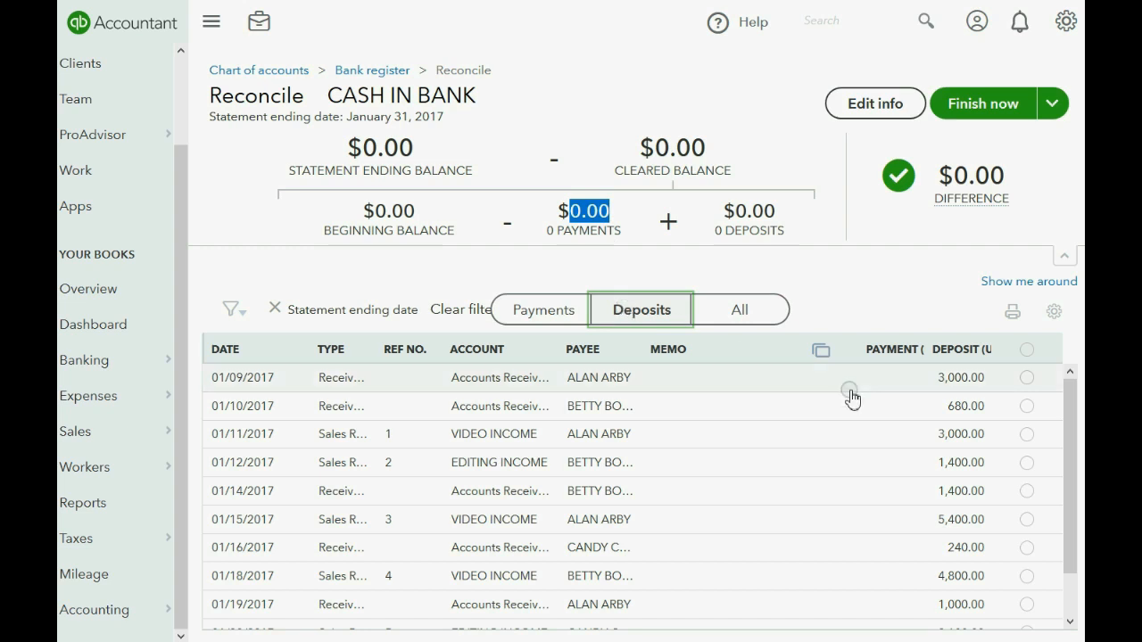
Mark, then unmark, the 3,000.00, 680.00, 3,000.00 and 1,400.00 January deposits as cleared.
click(1025, 378)
click(1027, 406)
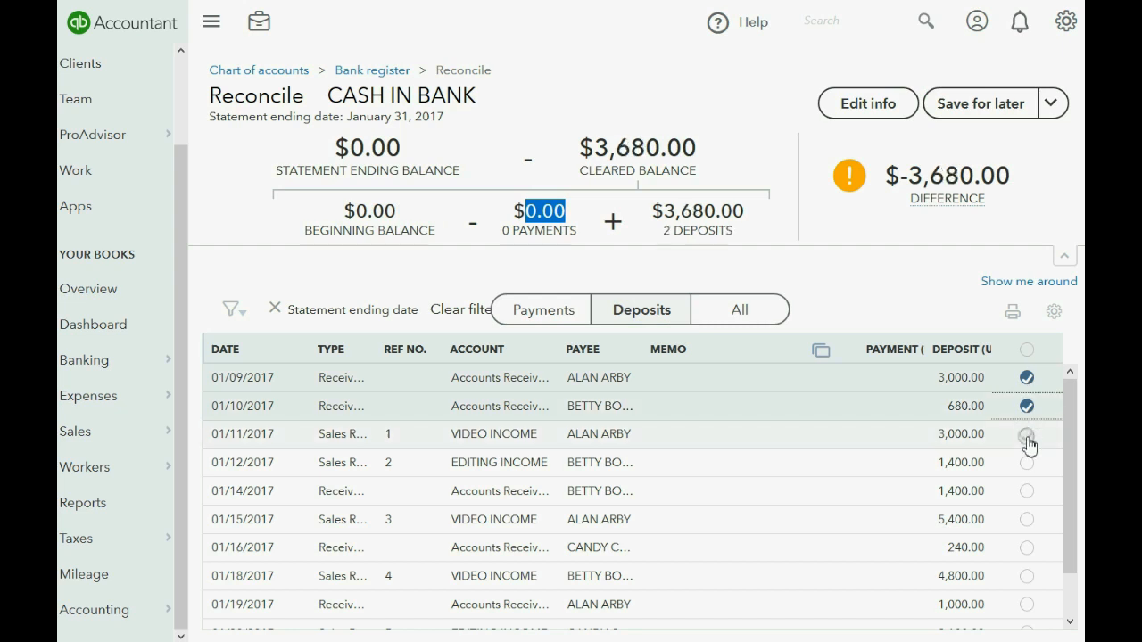
click(1027, 435)
click(1027, 462)
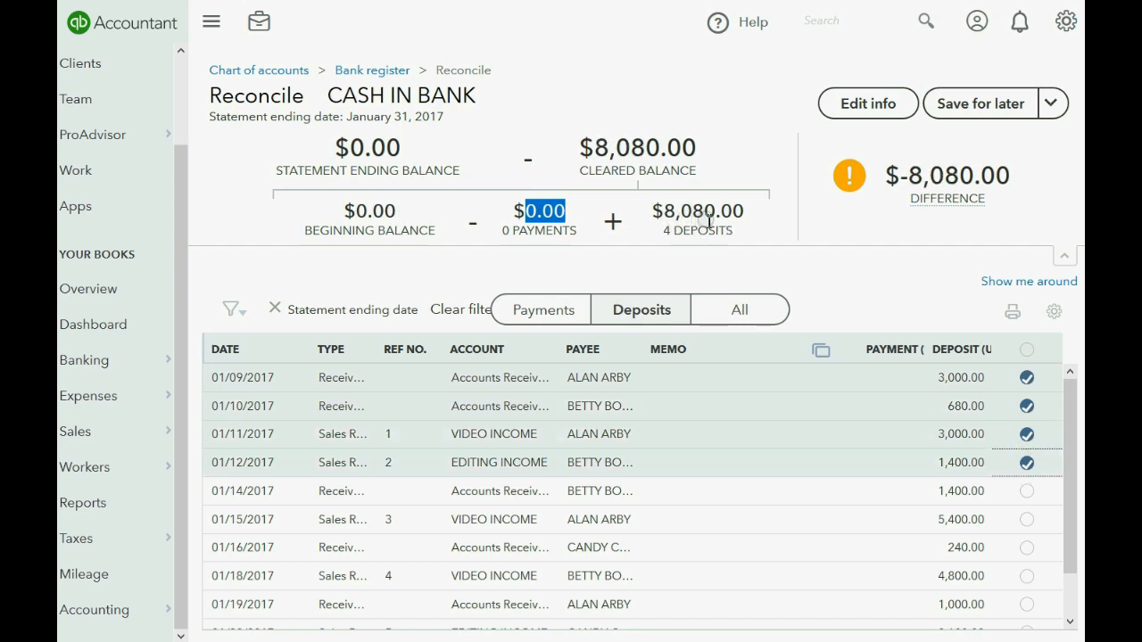
click(1026, 378)
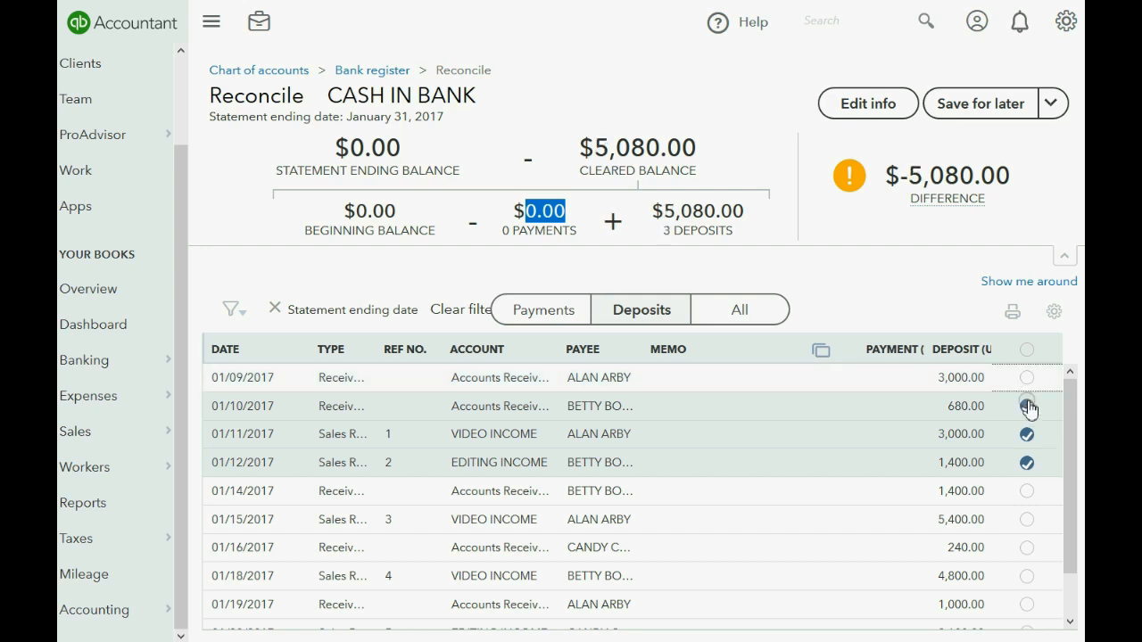
click(1027, 406)
click(1028, 433)
click(1027, 462)
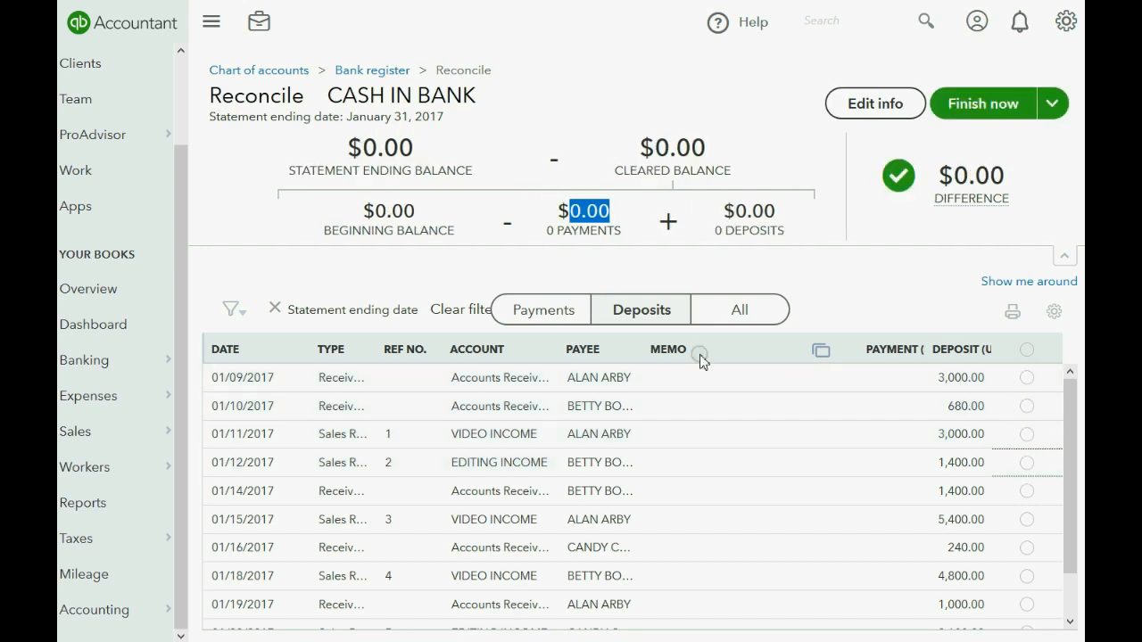
Toggle between Payments and Deposits, then clear the statement-ending-date filter.
click(555, 330)
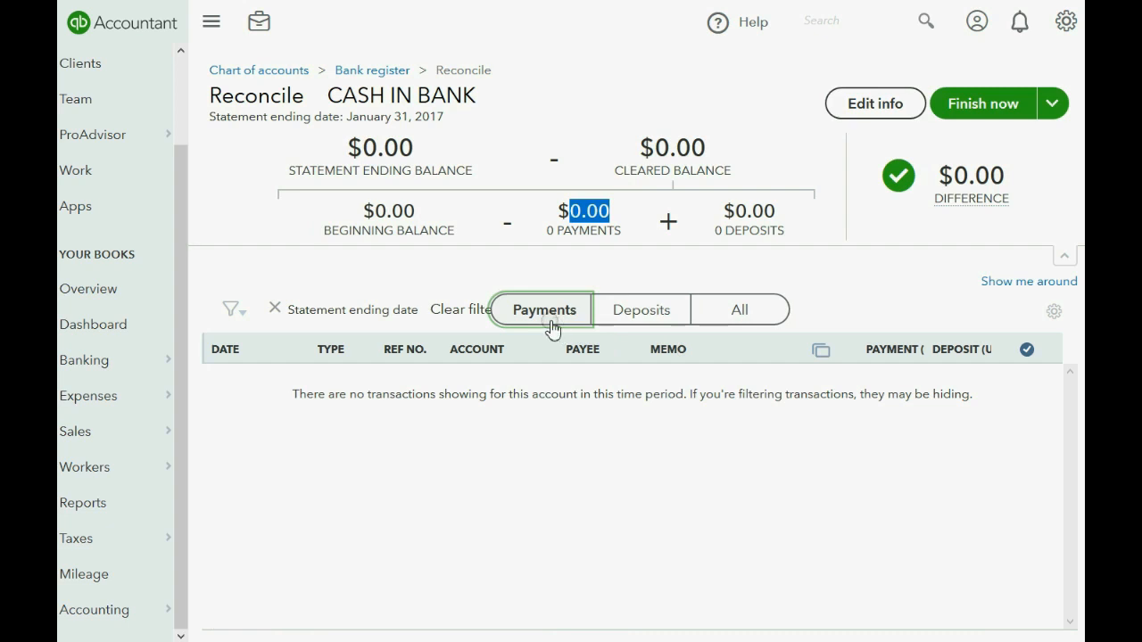
click(641, 309)
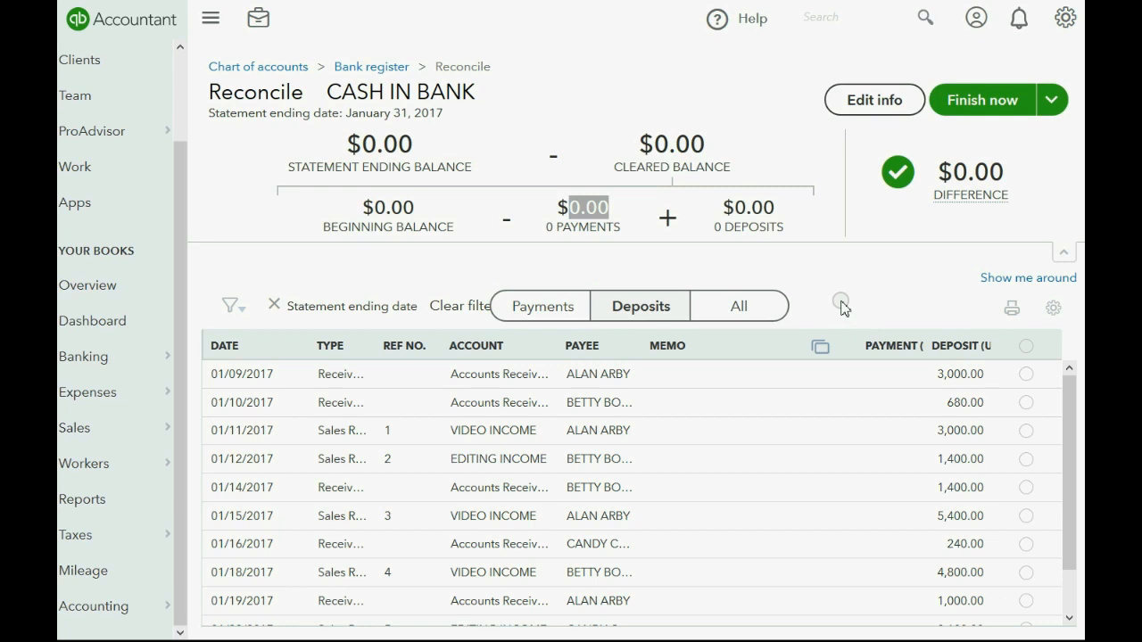
click(461, 307)
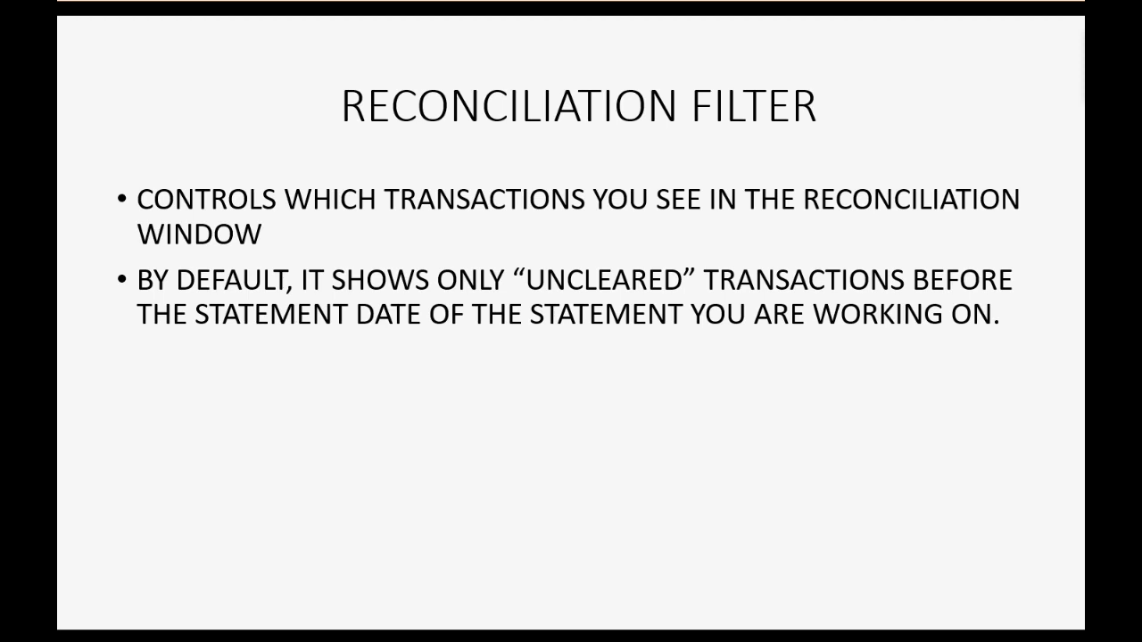
Reveal the third bullet on the Reconciliation Filter slide.
key(Right)
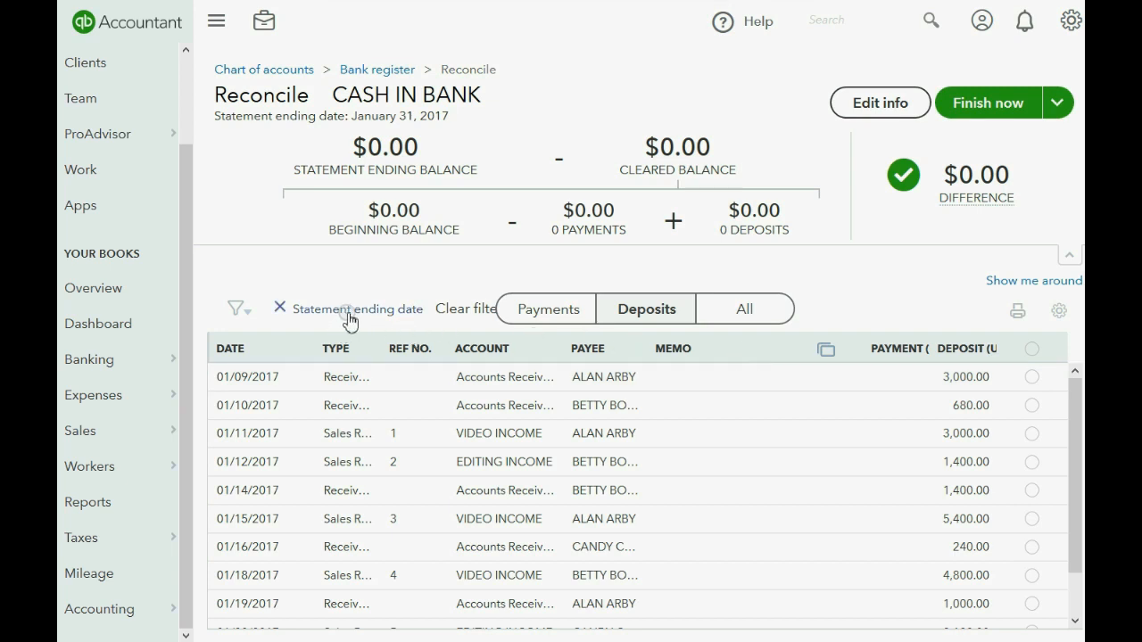
Open and cancel the statement details, then open the reconcile list's filter options.
click(859, 113)
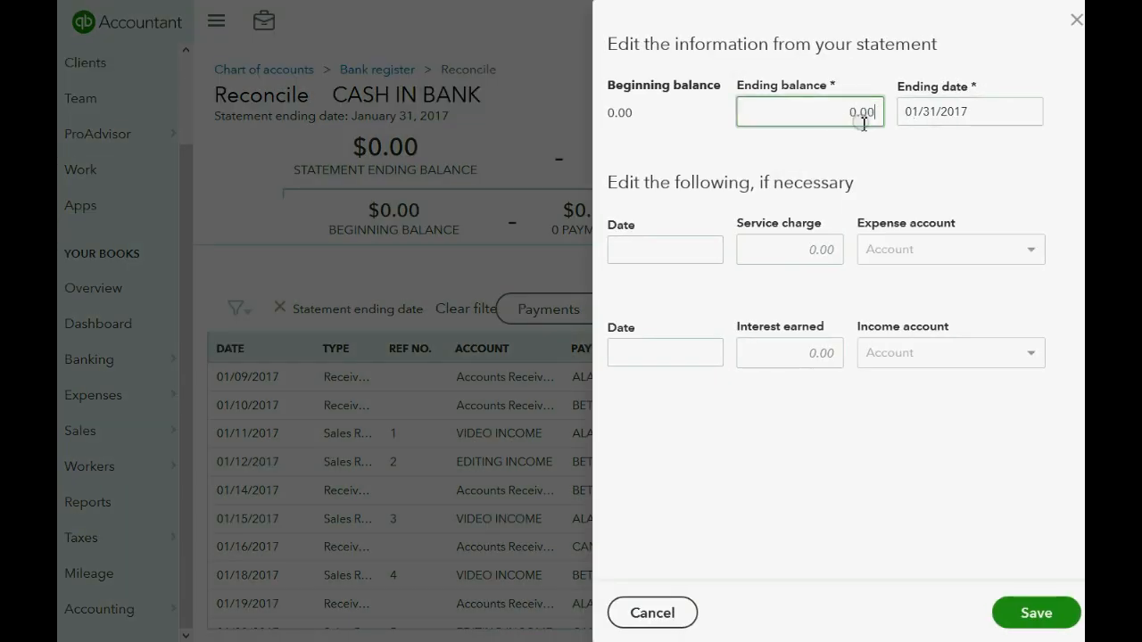
click(696, 613)
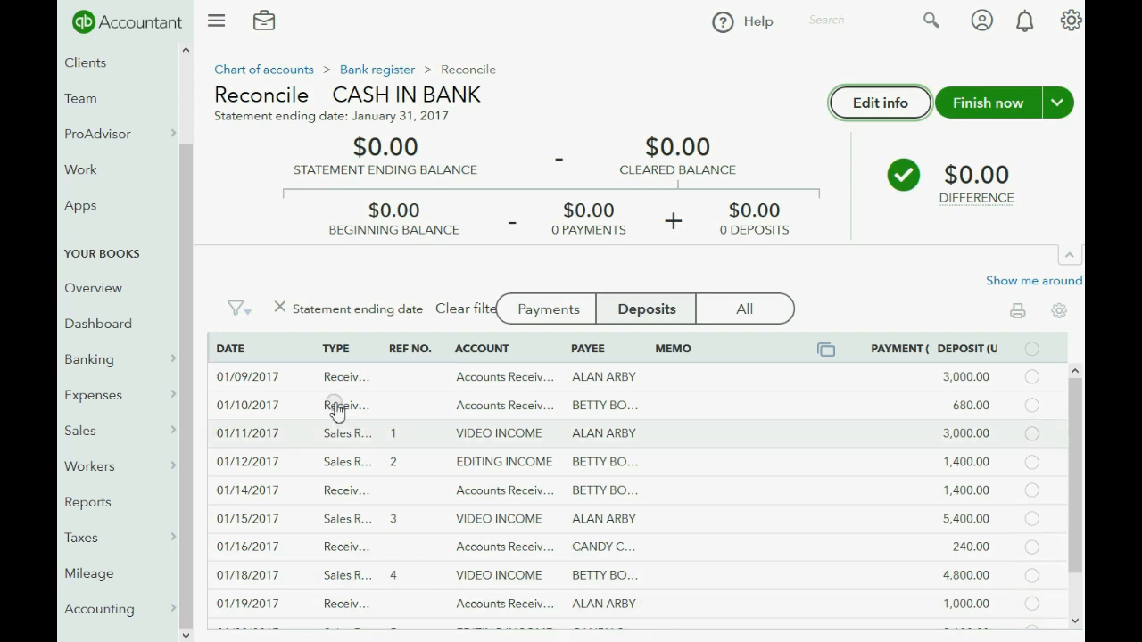
click(241, 311)
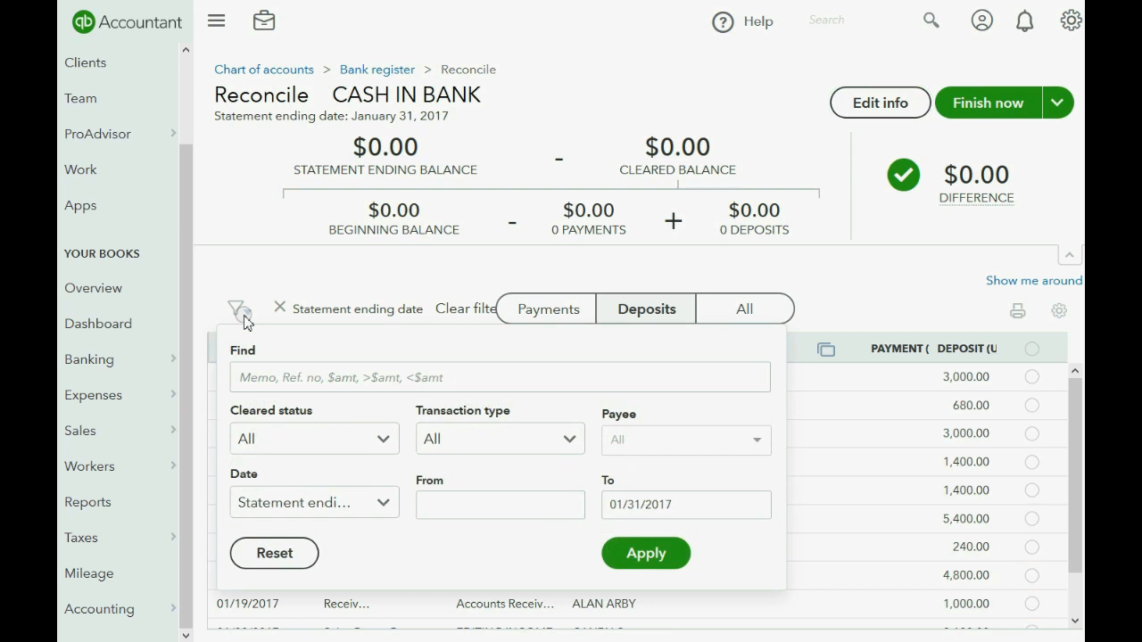
Find 1000 to show only the 01/19/2017 1,000.00 deposit, then remove that filter.
click(320, 376)
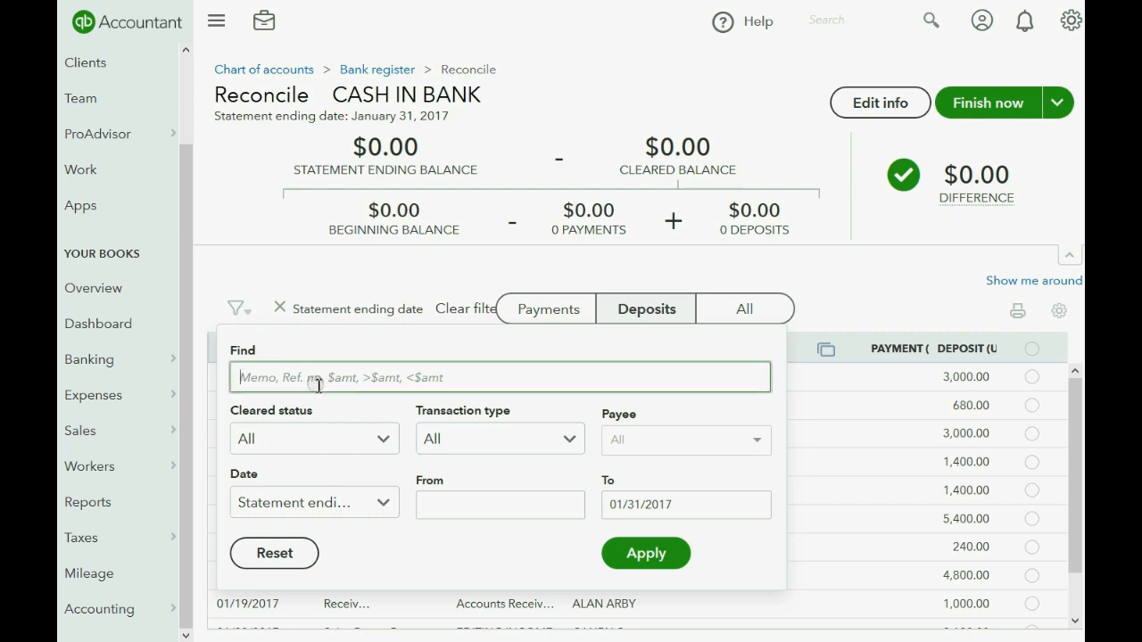
text(1)
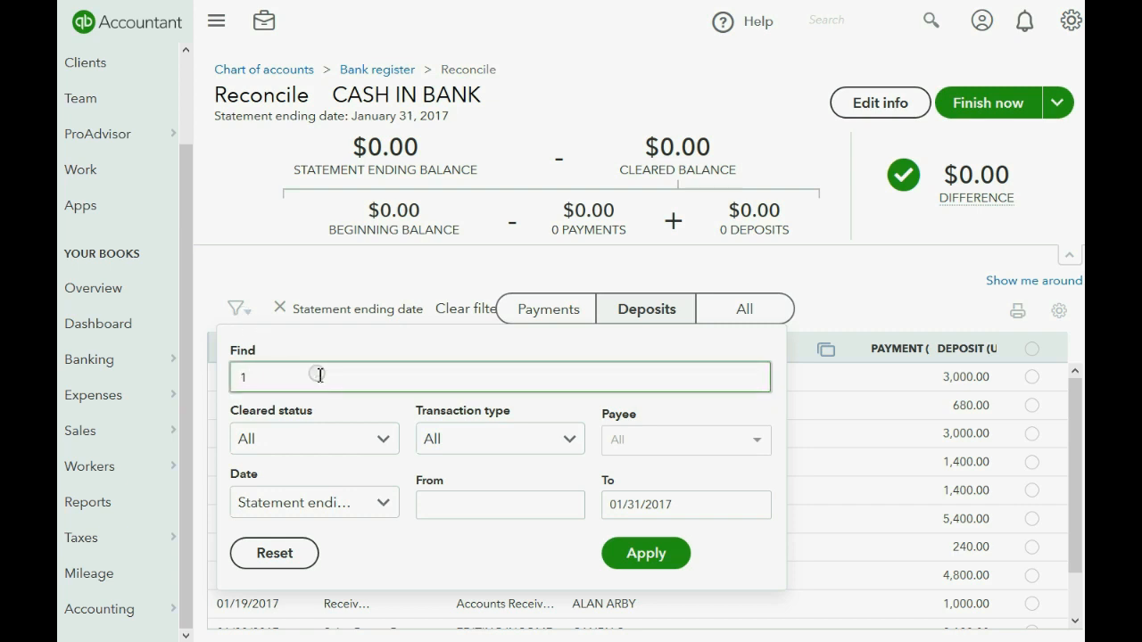
text(000)
click(622, 557)
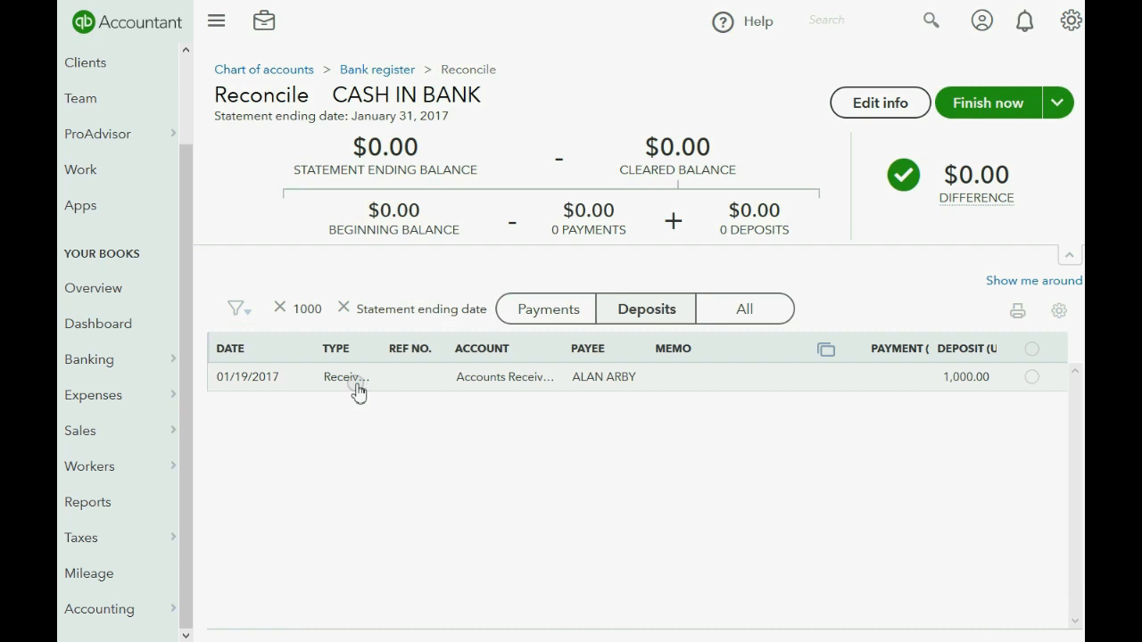
click(279, 307)
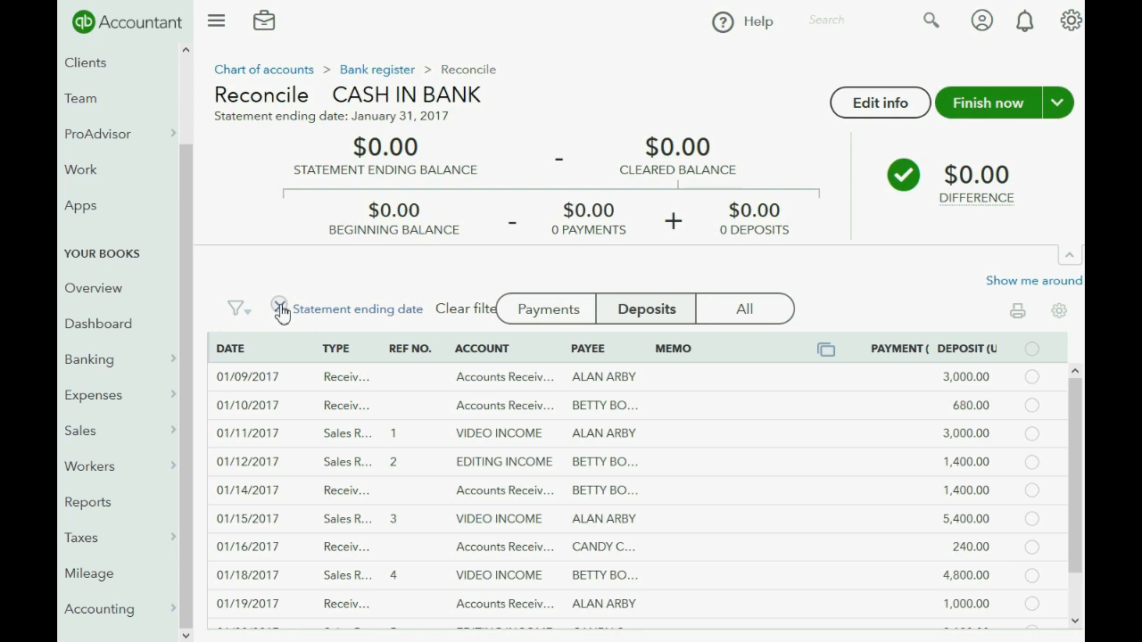
Filter the deposits to Transaction type Sales Receipt.
click(241, 311)
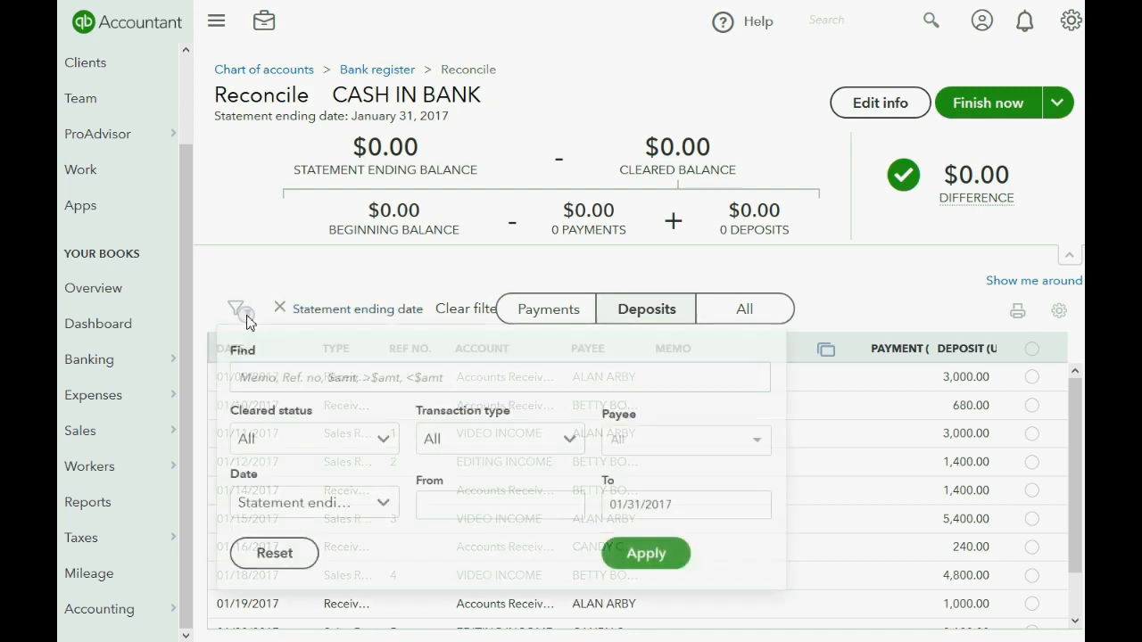
click(272, 378)
click(567, 439)
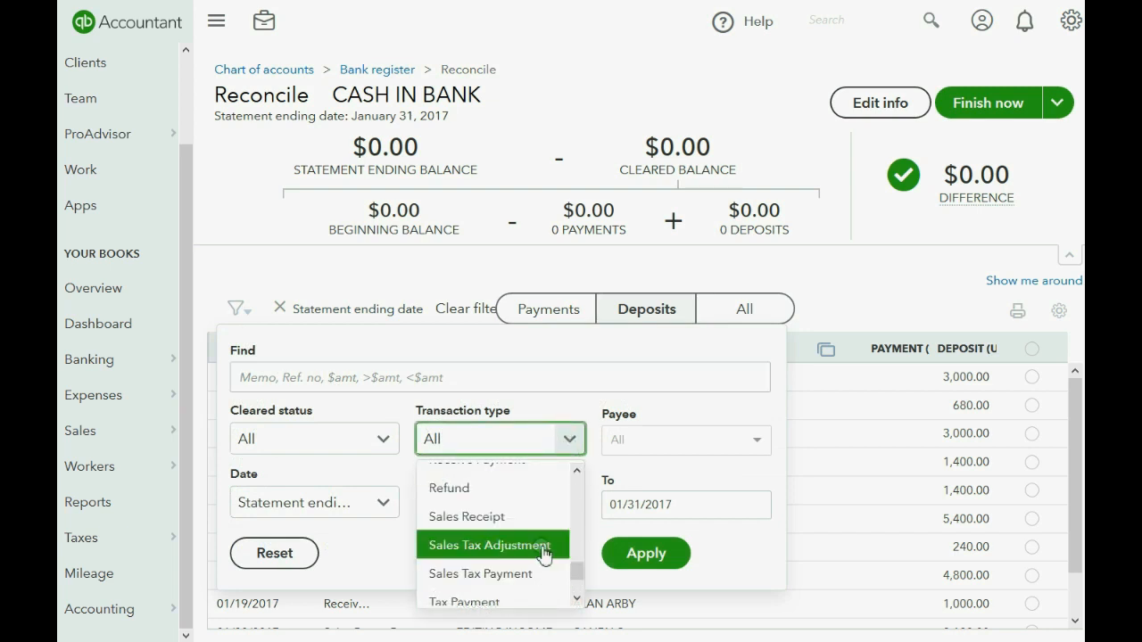
click(521, 527)
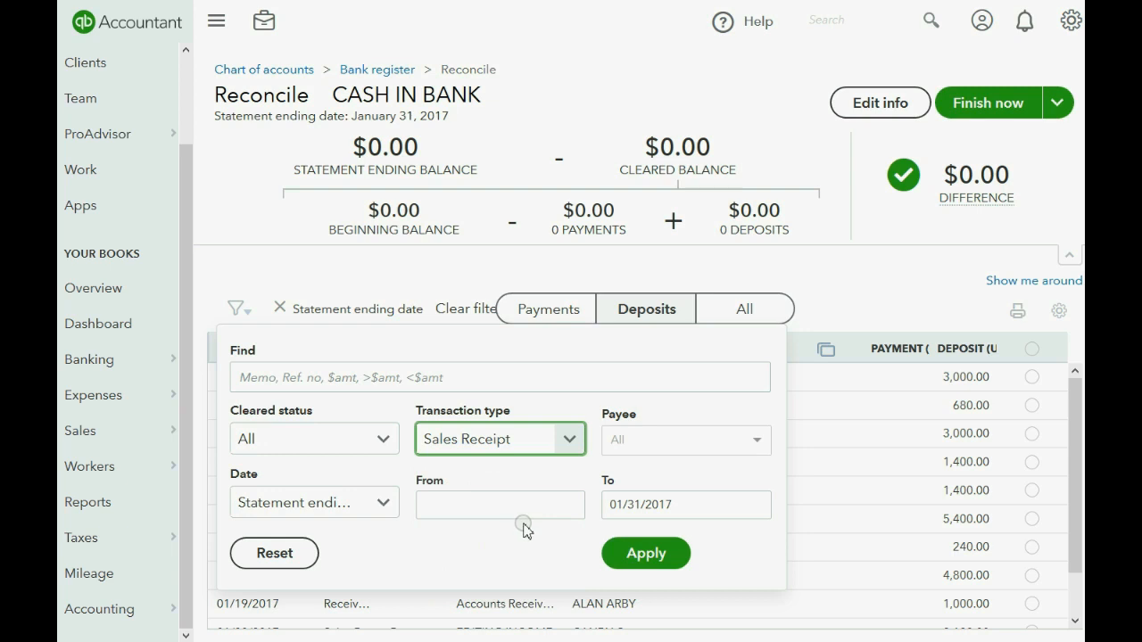
click(637, 558)
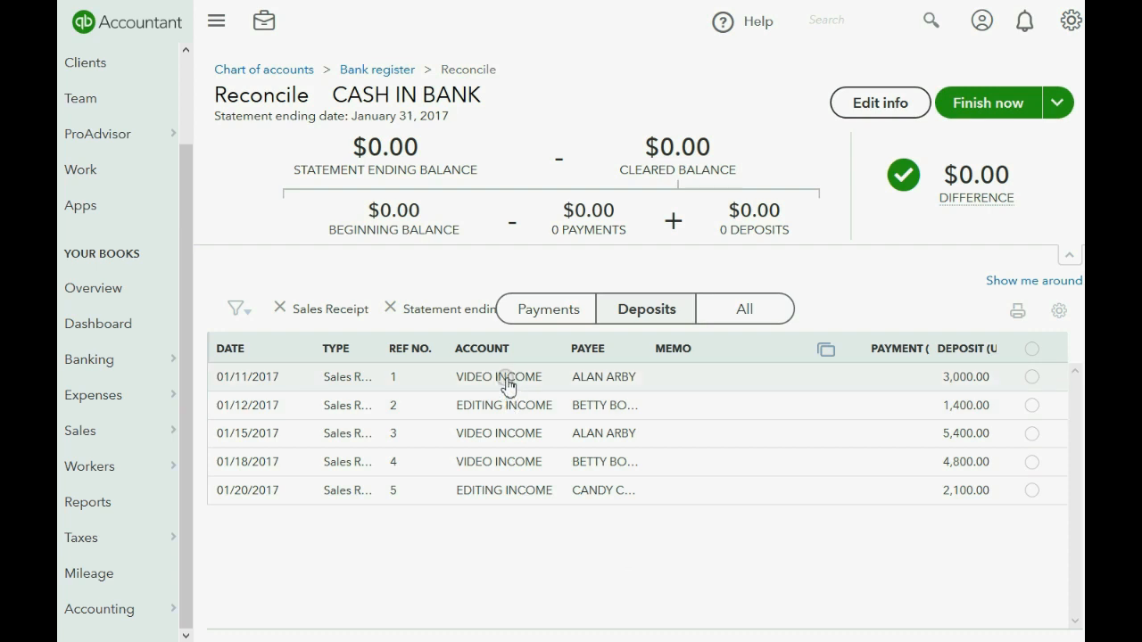
Review the Date range options, keeping the statement ending date, and close the filter.
click(241, 309)
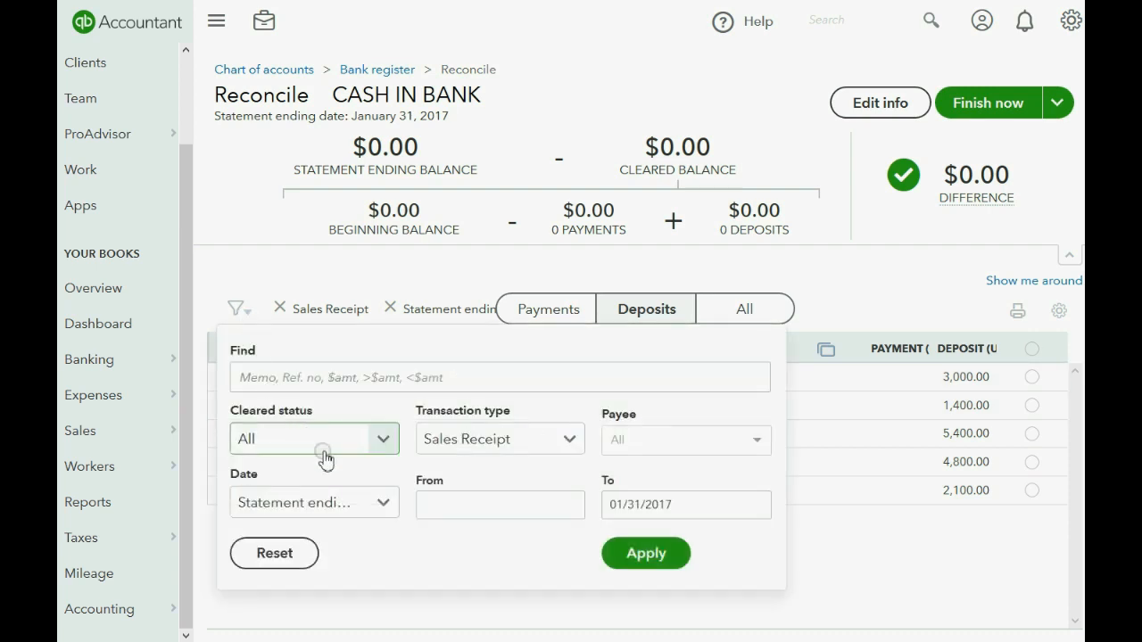
click(384, 505)
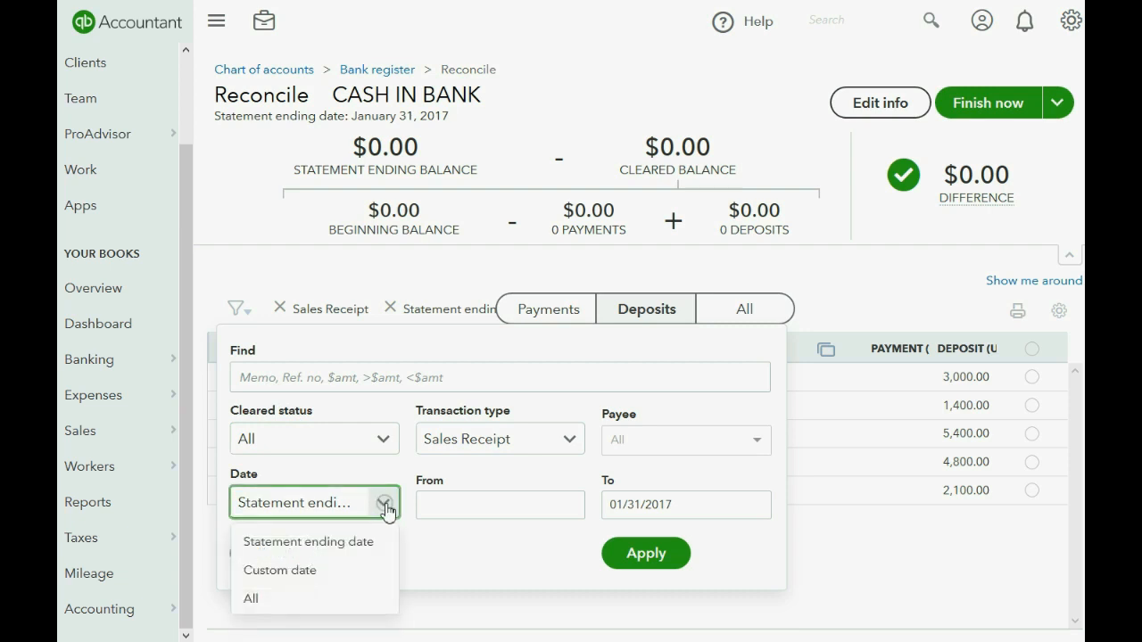
click(385, 505)
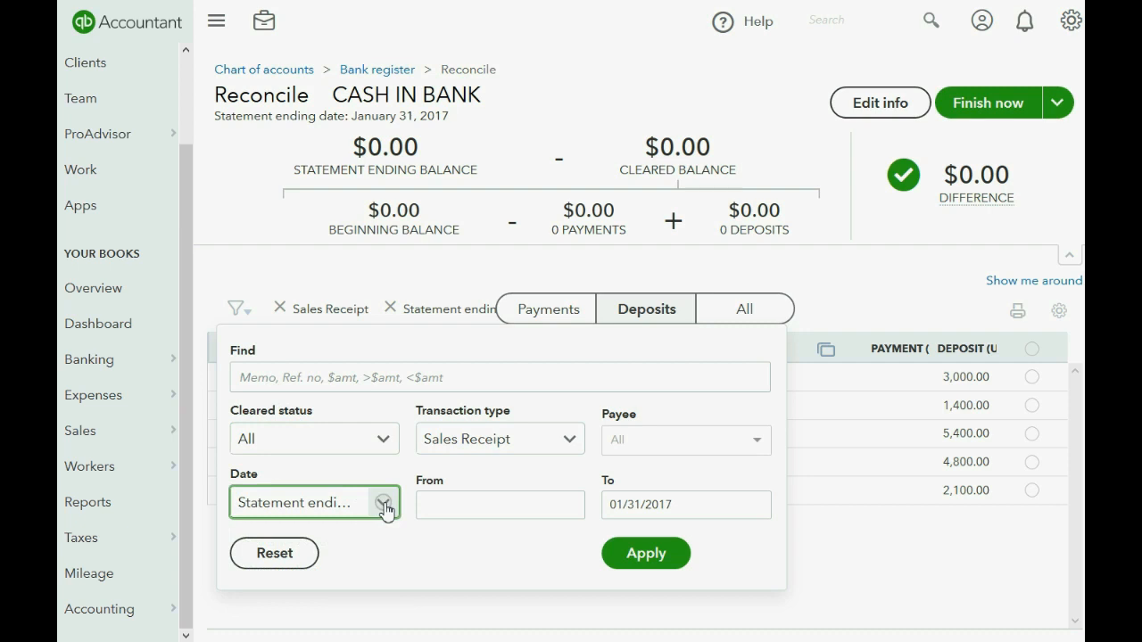
click(384, 505)
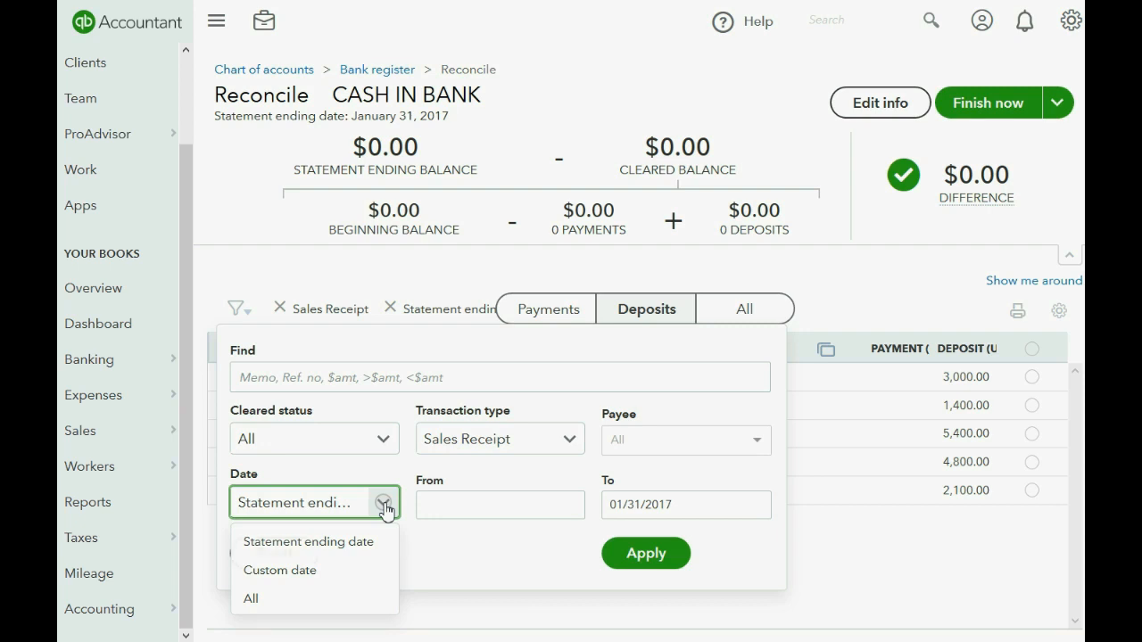
click(384, 505)
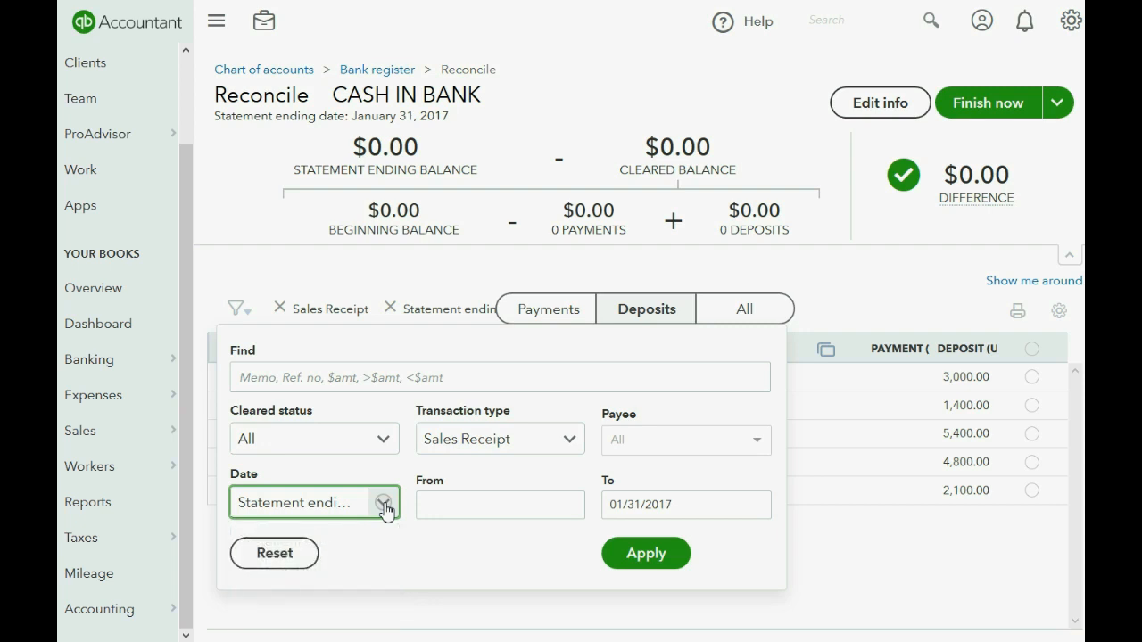
click(230, 222)
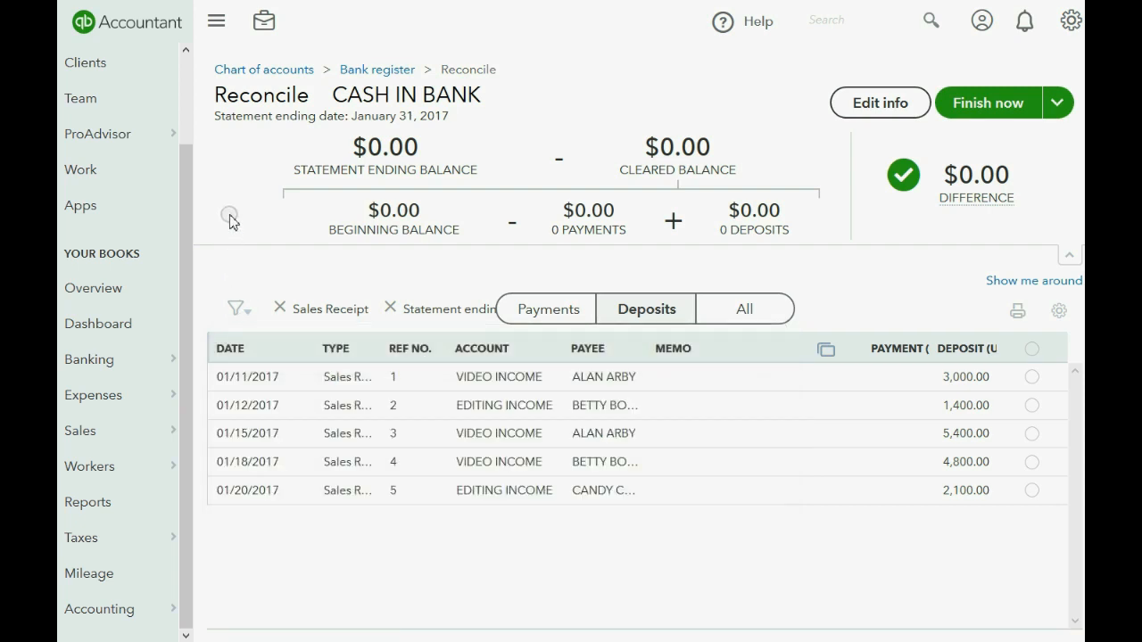
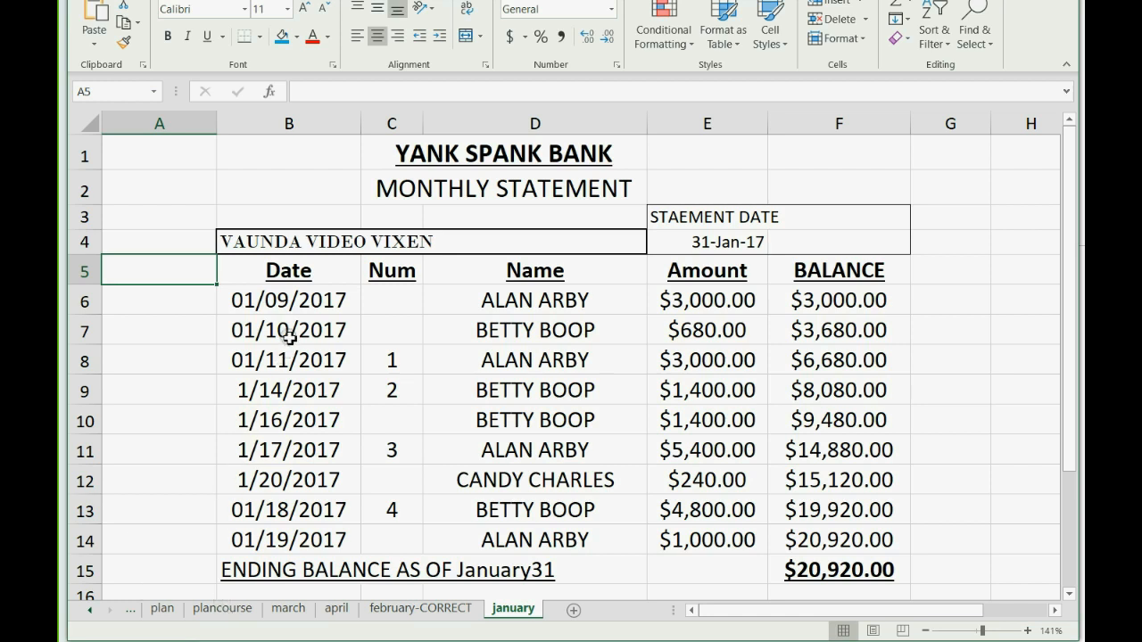
Look over the statement's nine January deposit dates, 01/09/2017 through 1/20/2017, in Excel.
drag(293, 301, 312, 528)
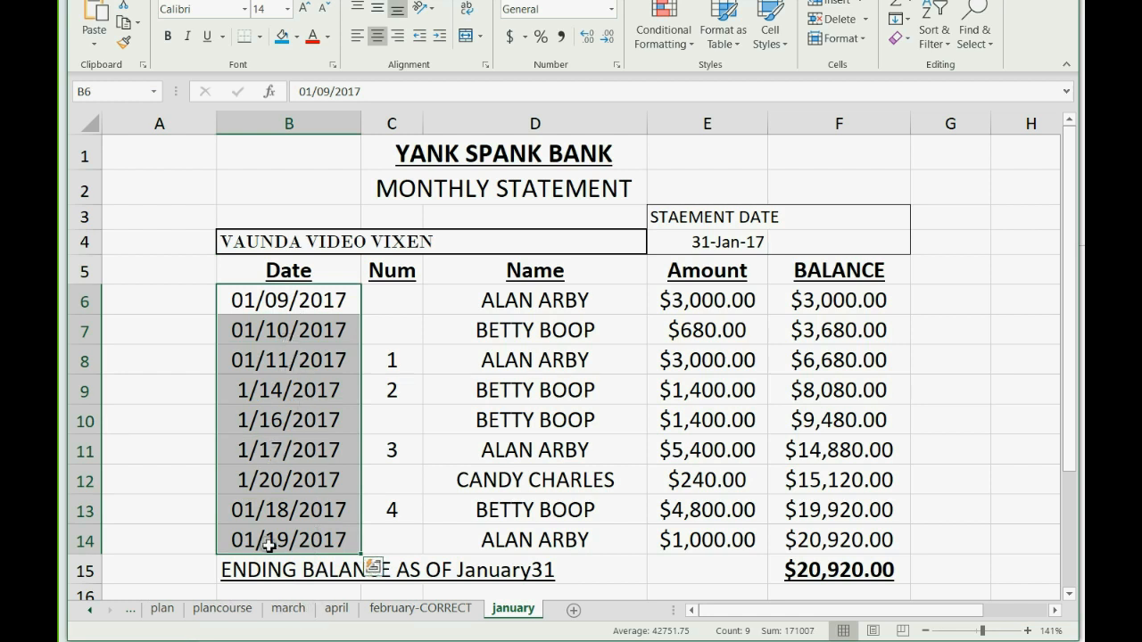
Scroll through the last January deposits in the CASH IN BANK Reconcile list, then return to the statement spreadsheet.
key(alt+Tab)
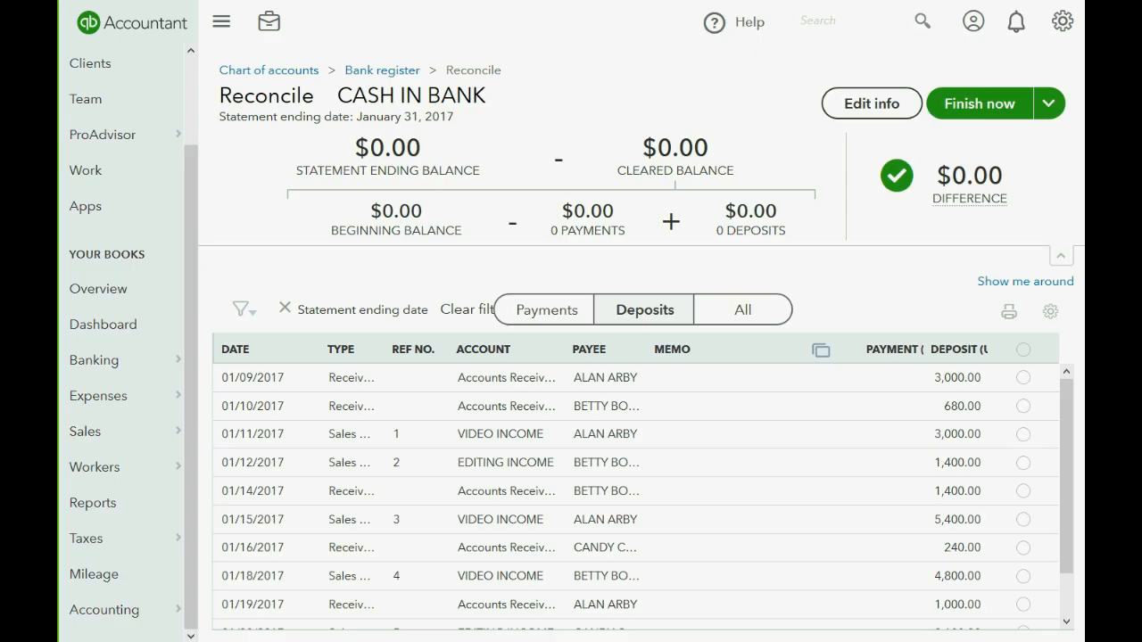
scroll(274, 434, down, 1)
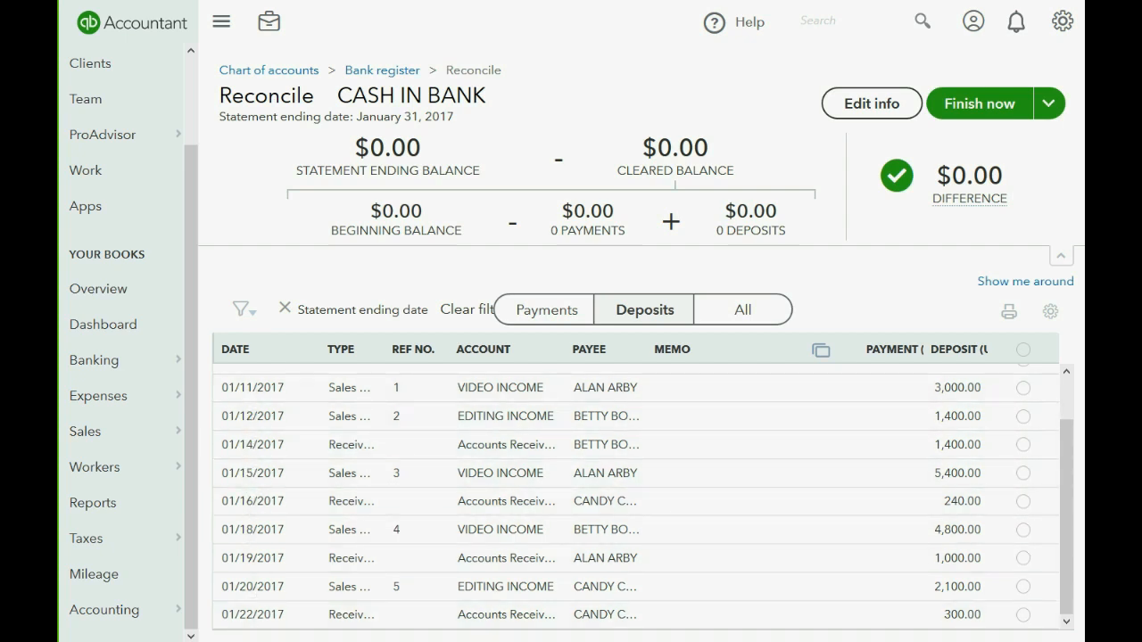
click(273, 640)
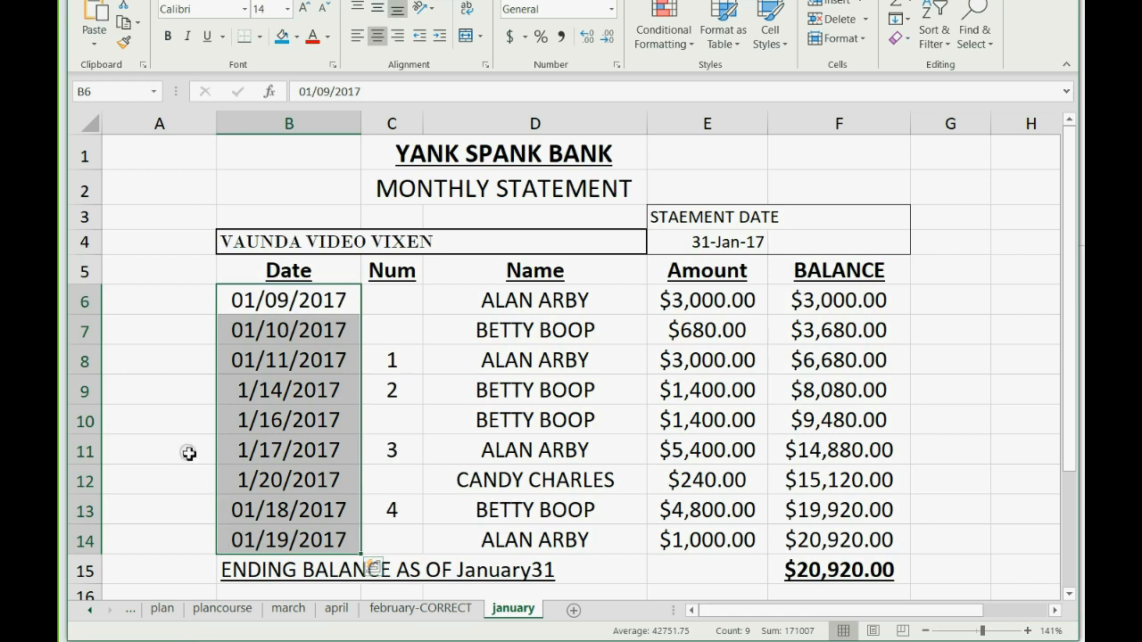
Check the deposit amounts' total and copy the $20,920.00 ending balance from cell F15.
click(163, 416)
click(152, 296)
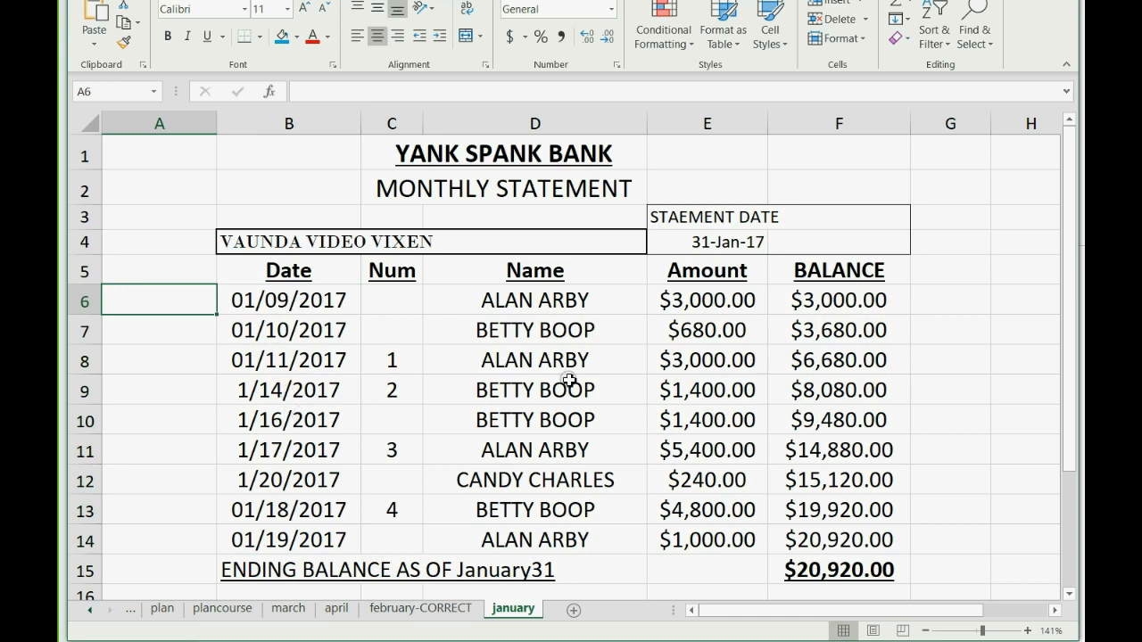
drag(713, 304, 690, 297)
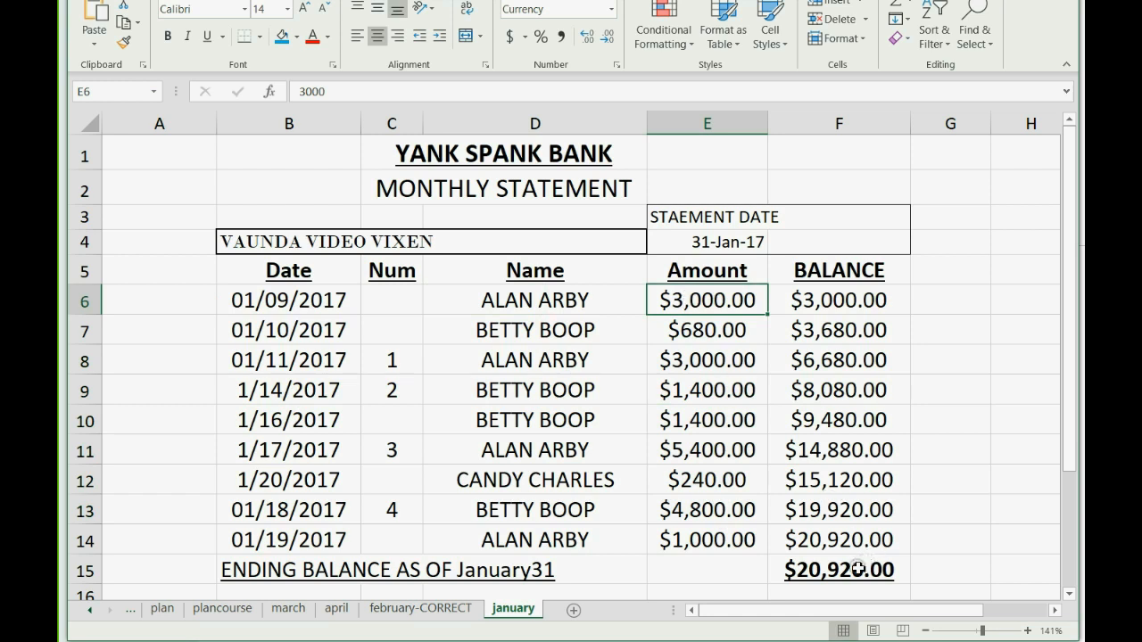
click(858, 570)
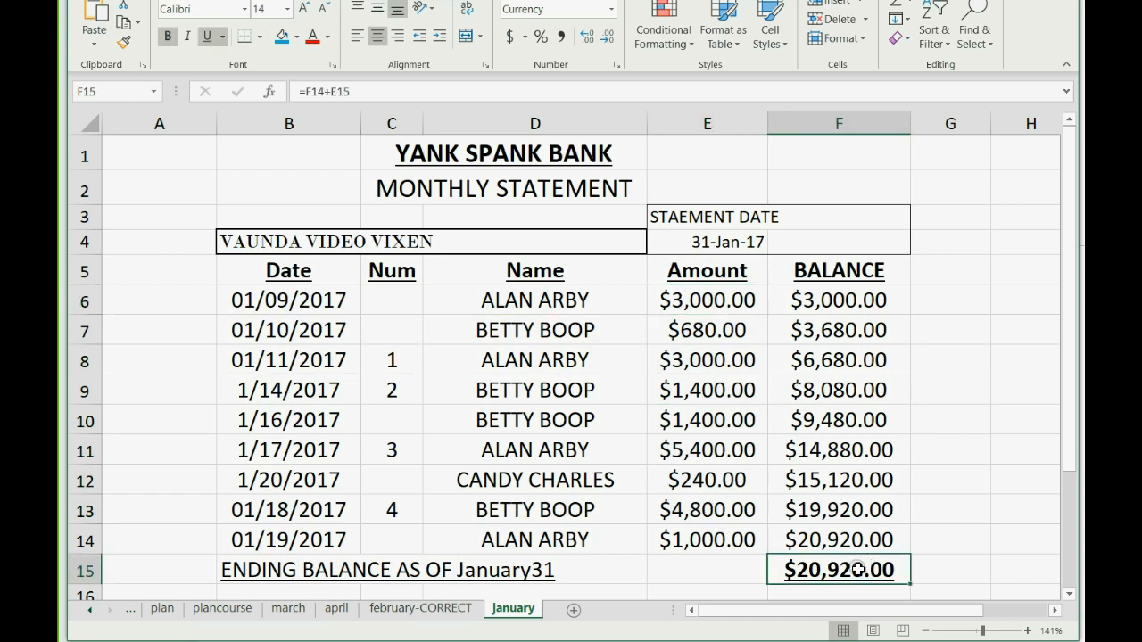
click(125, 29)
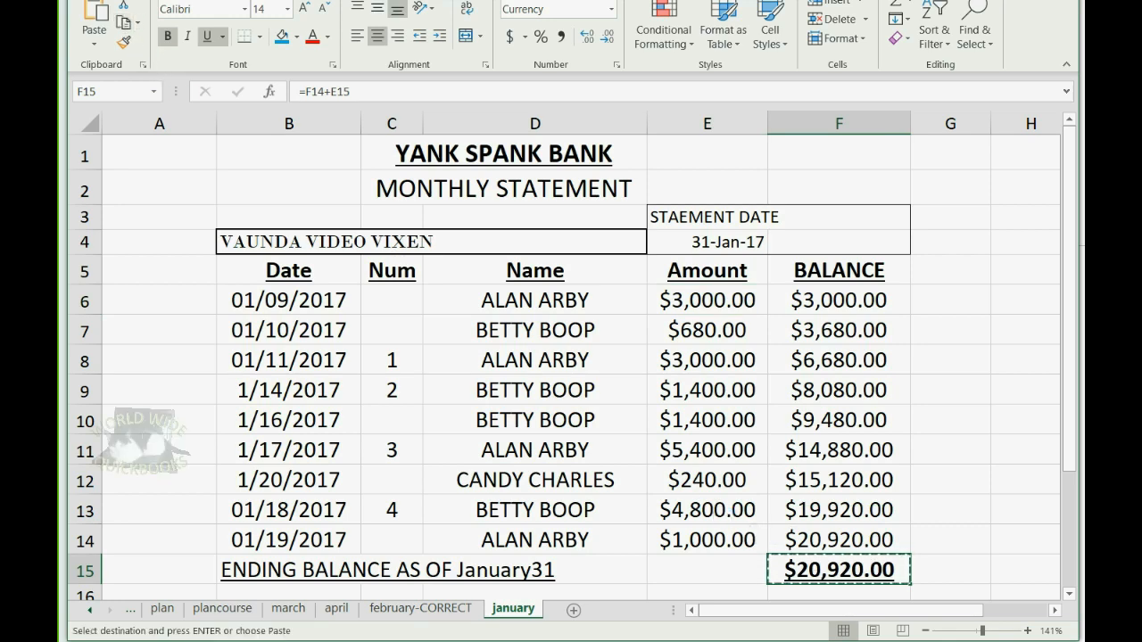
key(alt+Tab)
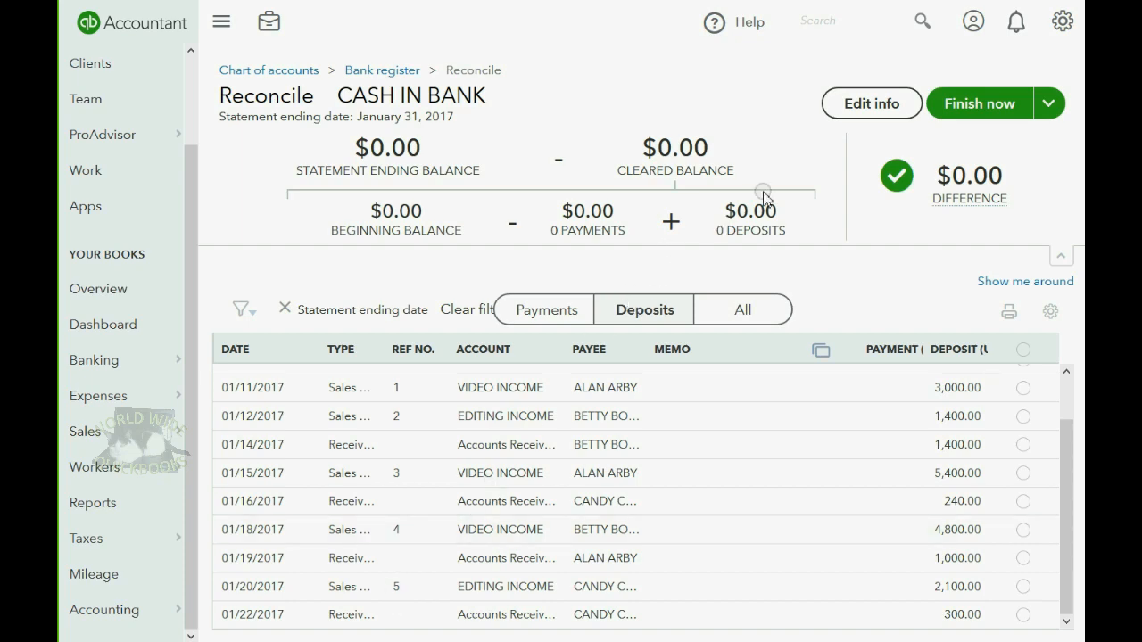
Paste 20,920.00 as the statement ending balance, drop the dollar sign, and save.
click(862, 108)
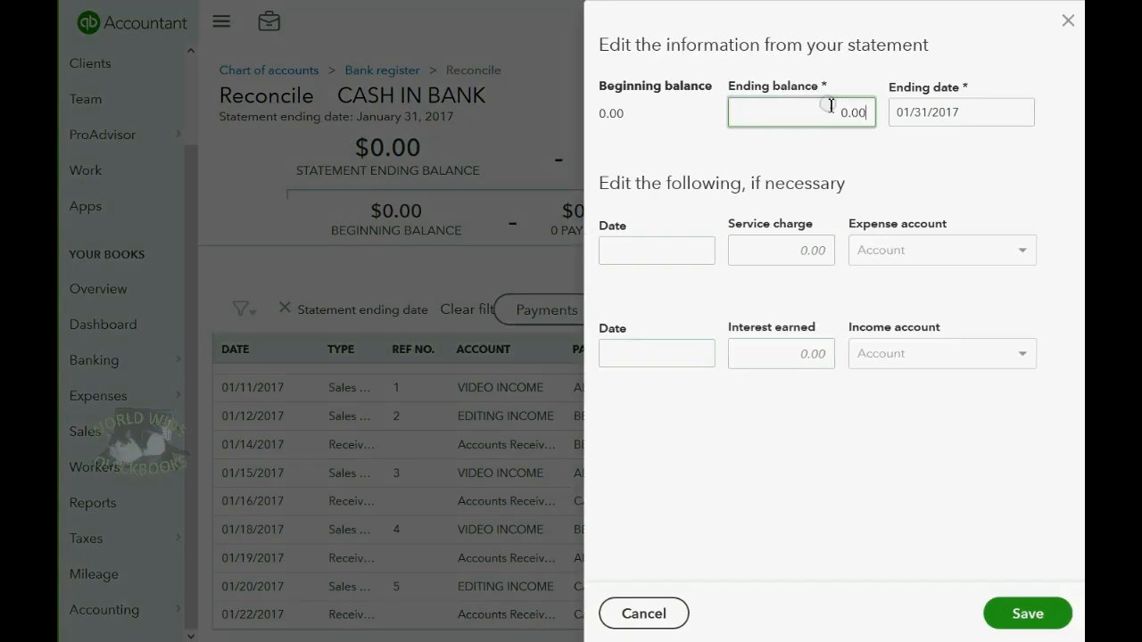
double_click(875, 111)
right_click(775, 114)
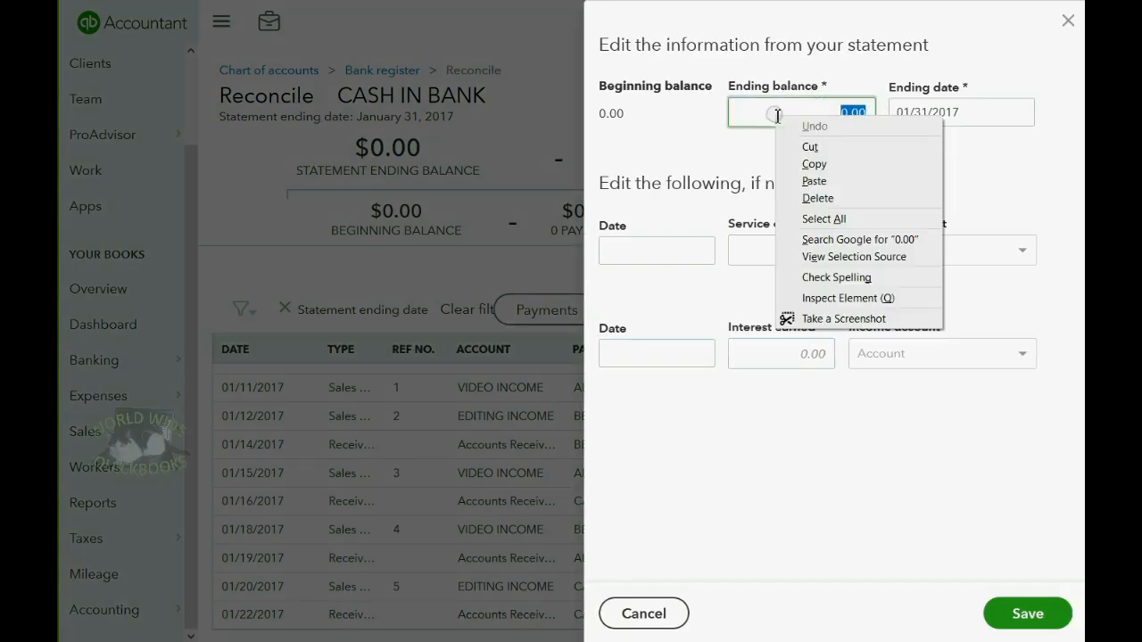
click(812, 179)
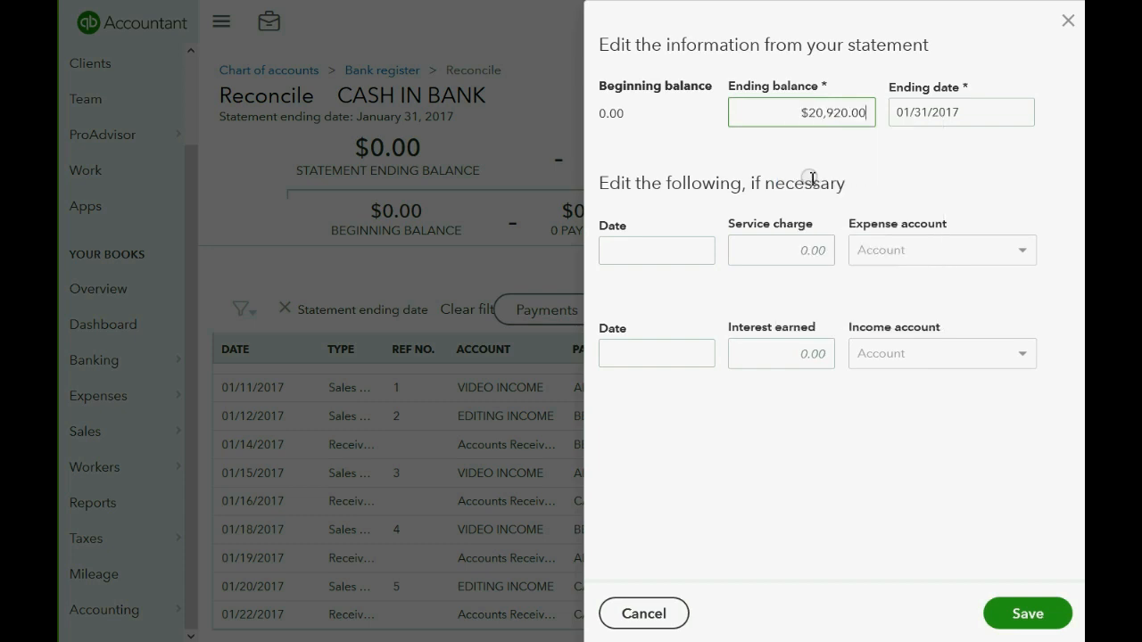
click(809, 111)
key(BackSpace)
click(1027, 615)
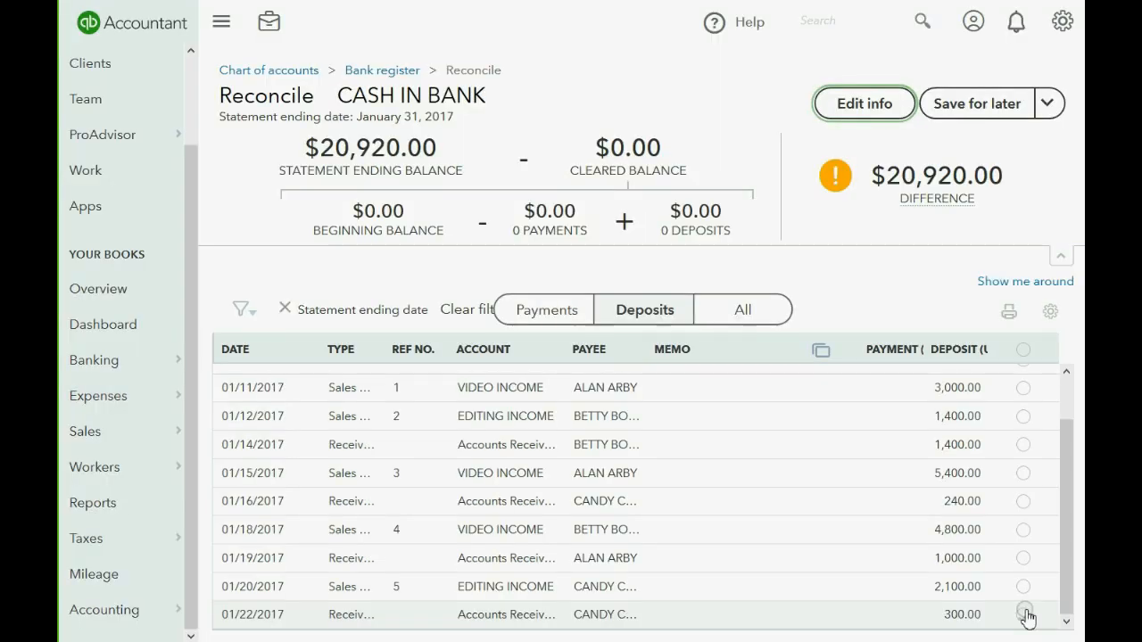
Match the 01/09/2017 statement row and tick the $3,000.00 deposit as cleared.
mouse_move(897, 178)
drag(897, 179, 1012, 174)
click(1018, 165)
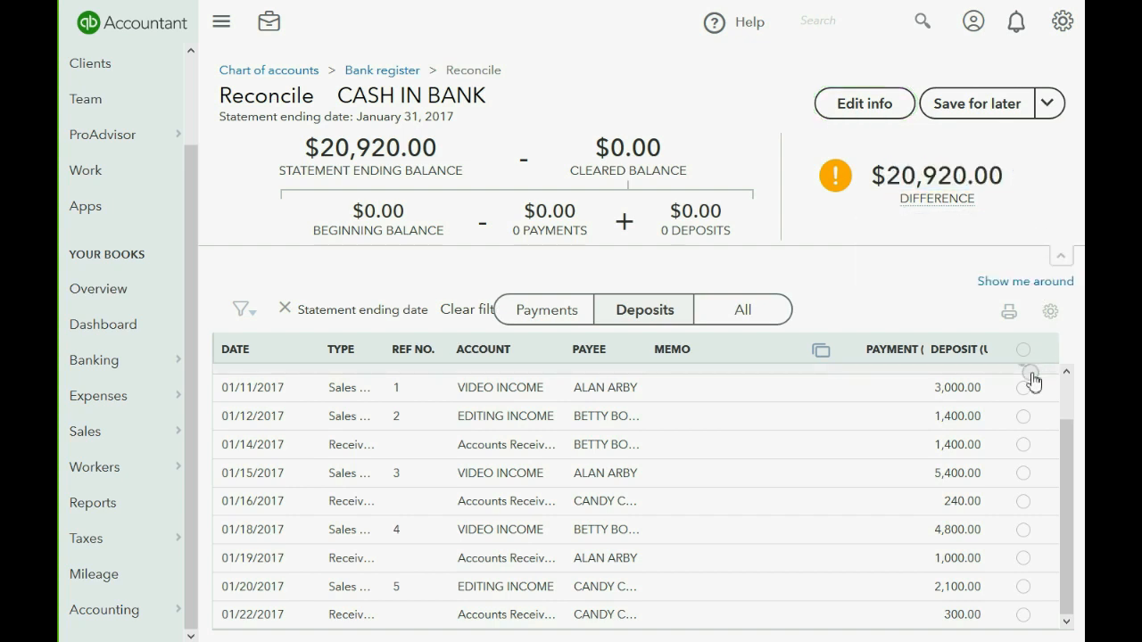
drag(1063, 430, 1062, 382)
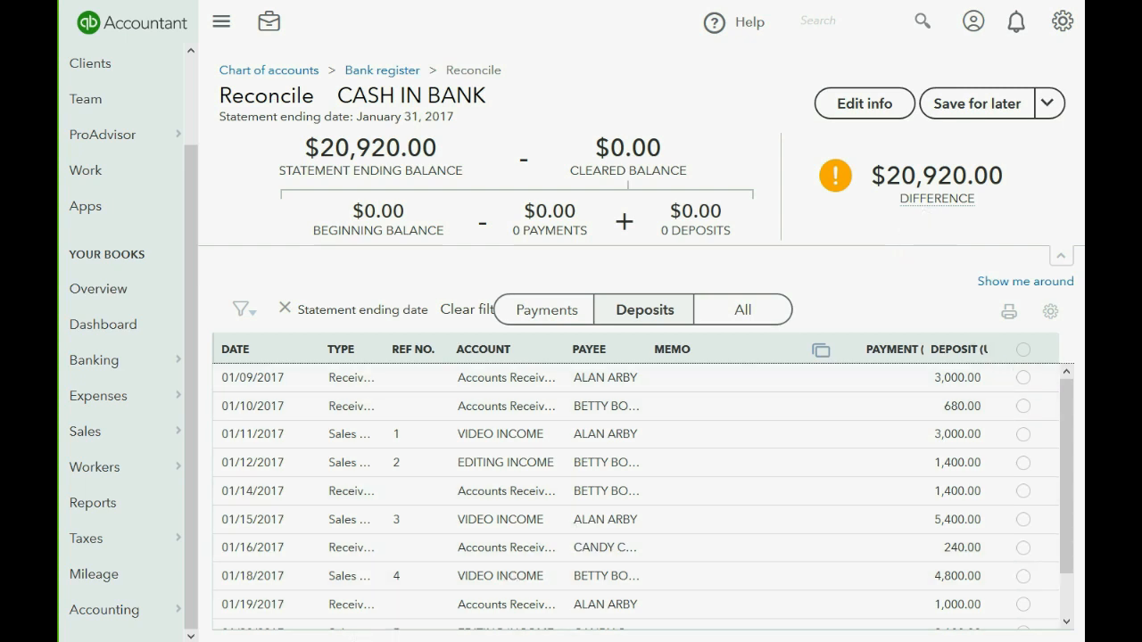
click(269, 639)
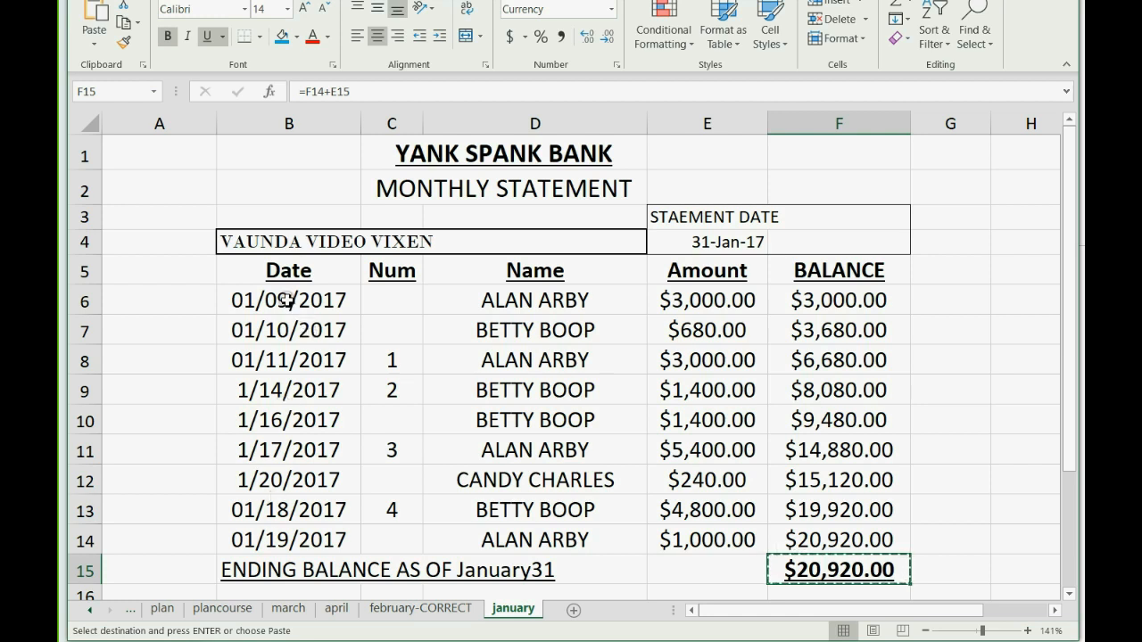
drag(283, 300, 665, 303)
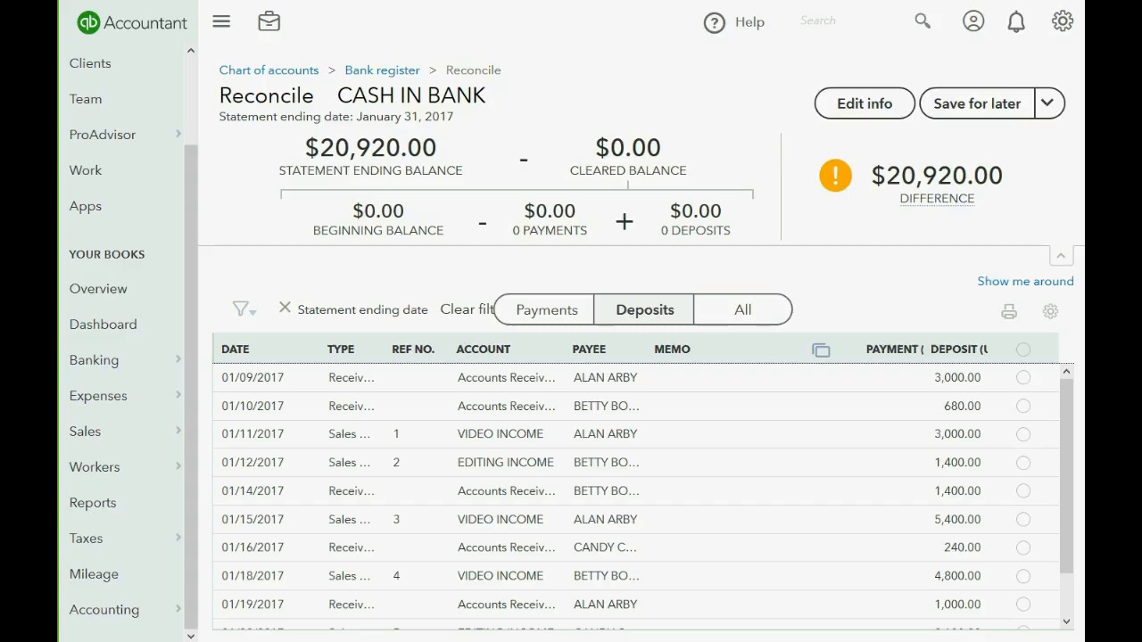
click(1024, 378)
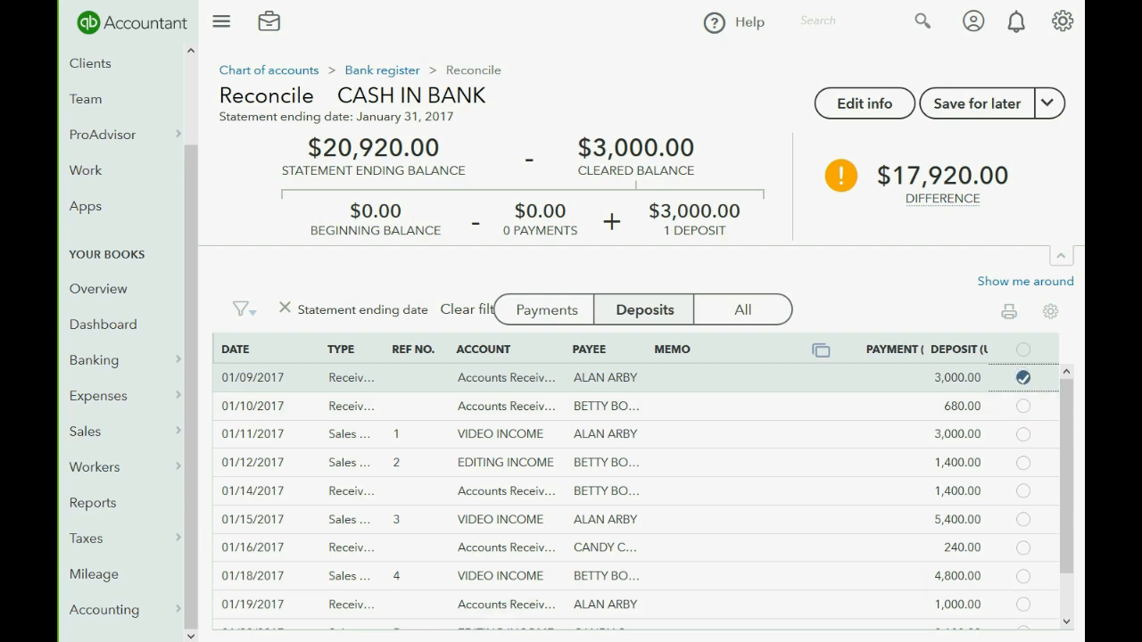
Shade the 01/09 and 01/10 statement rows blue, clearing the 01/10 $680.00 and 01/11 $3,000.00 deposits.
click(269, 641)
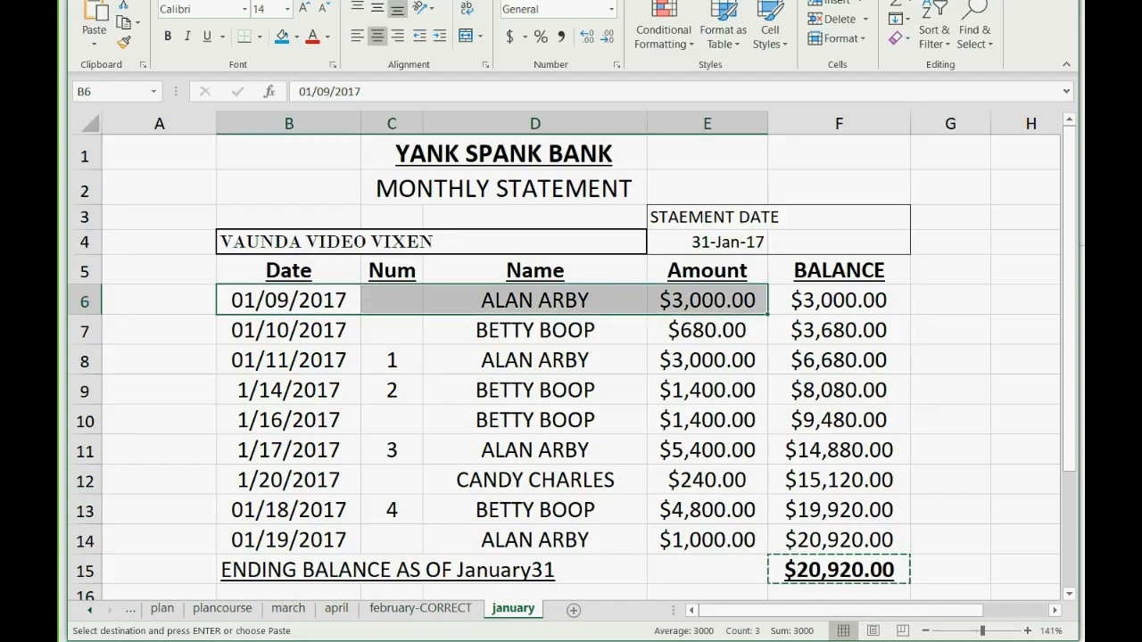
click(282, 41)
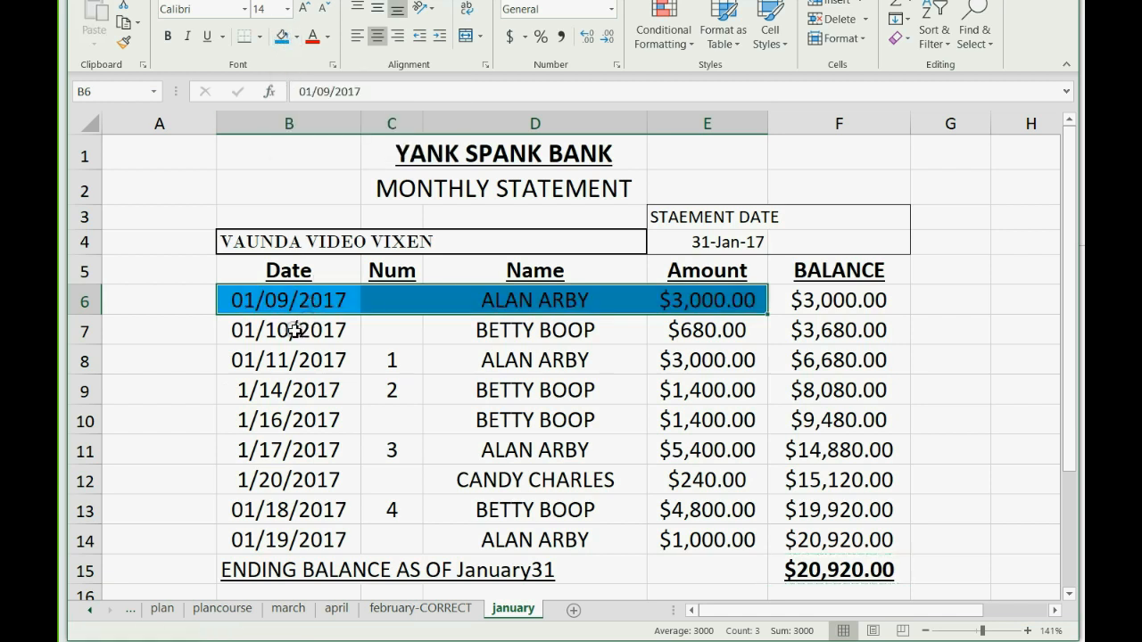
drag(295, 330, 682, 330)
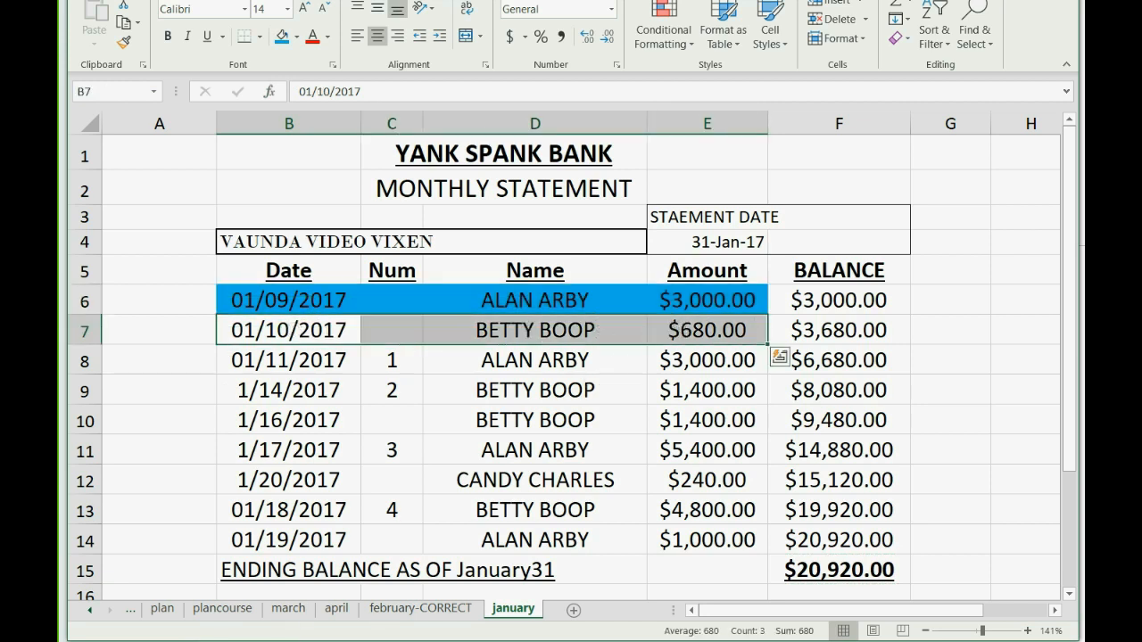
key(alt+Tab)
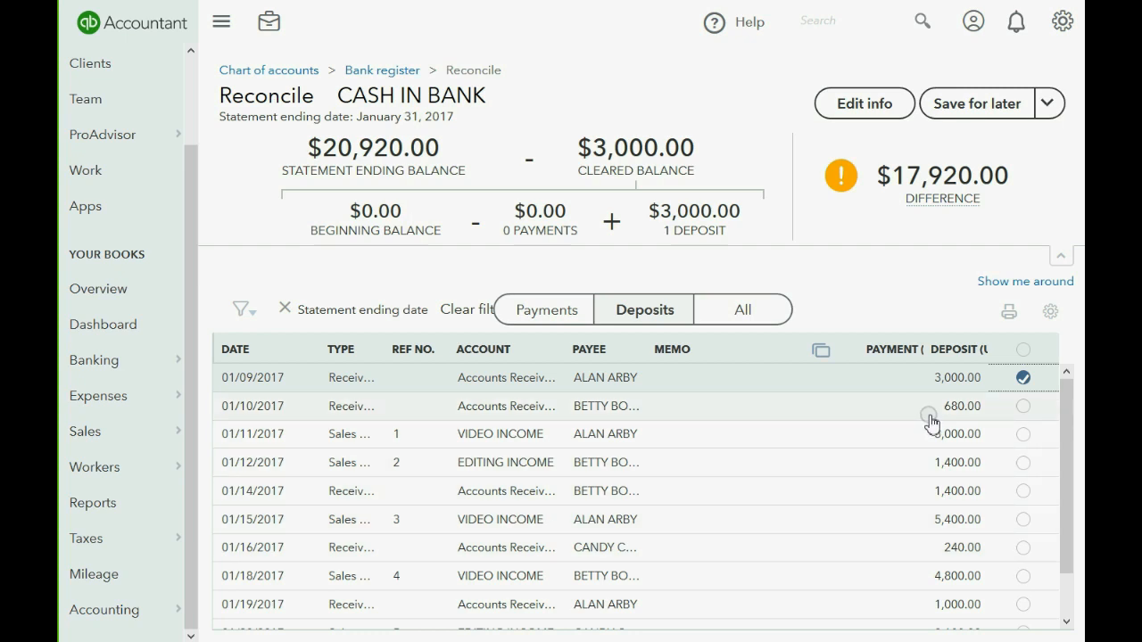
click(1023, 407)
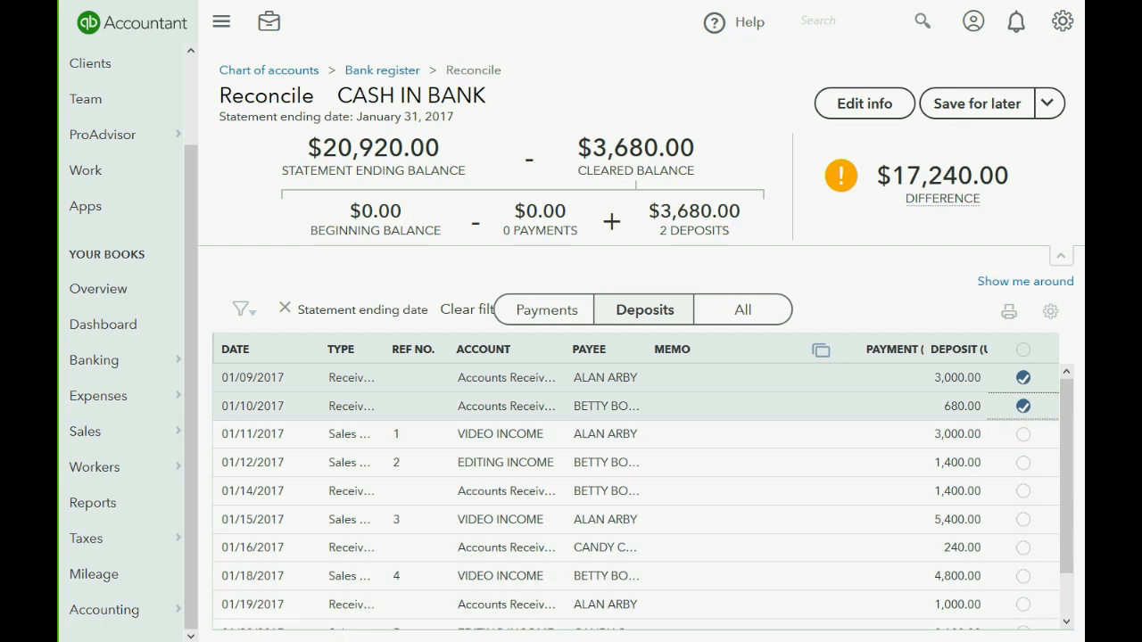
click(339, 641)
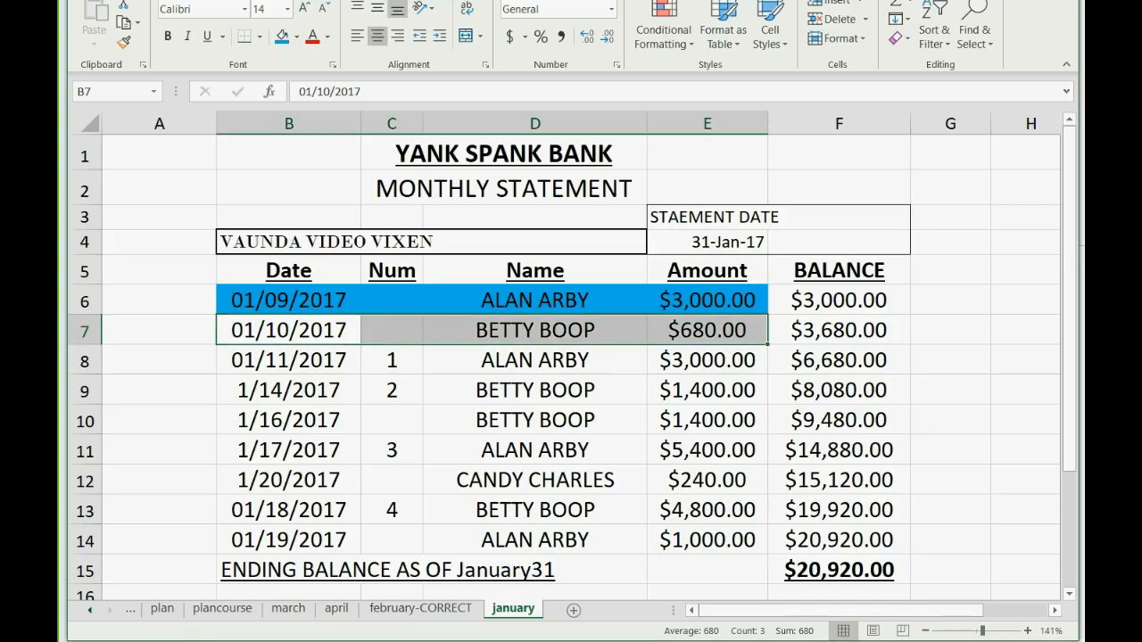
click(281, 37)
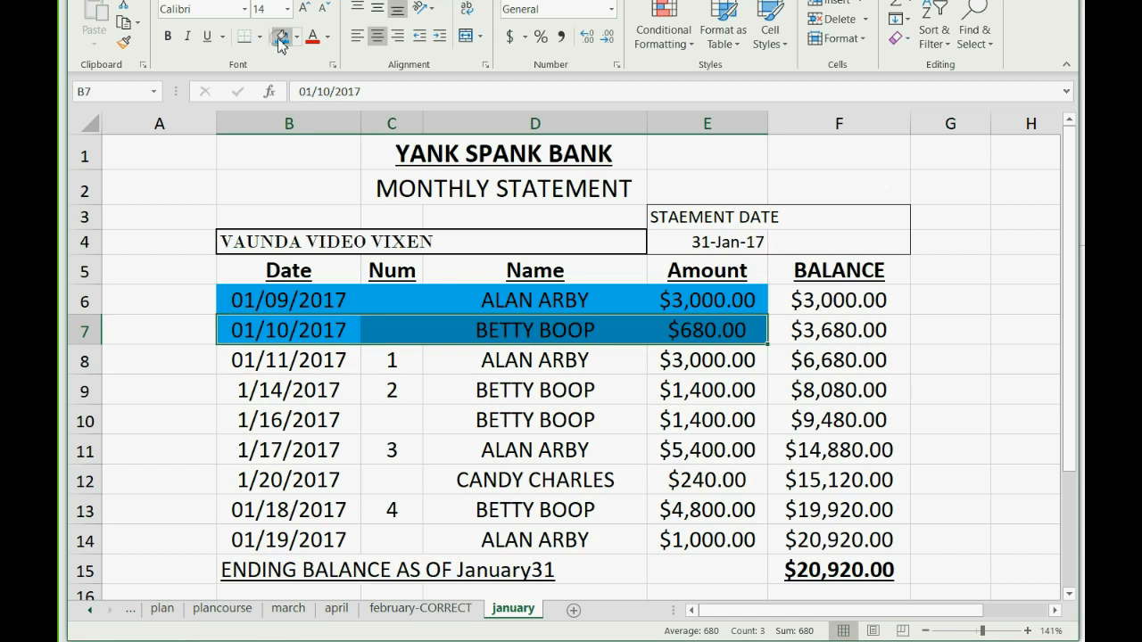
click(300, 365)
drag(369, 369, 660, 370)
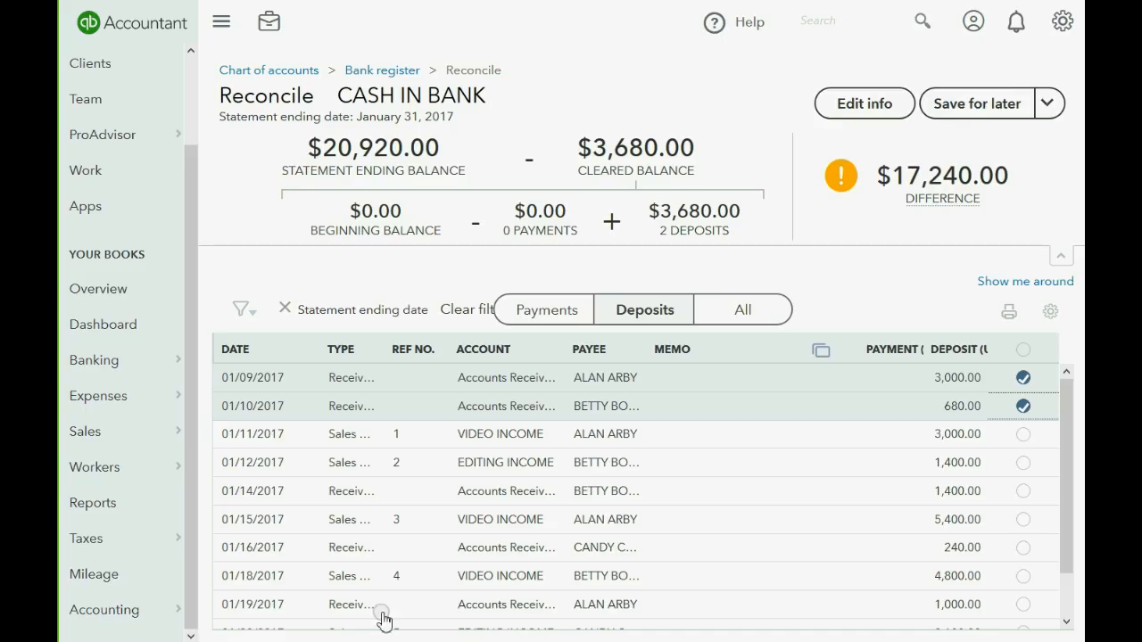
click(1023, 435)
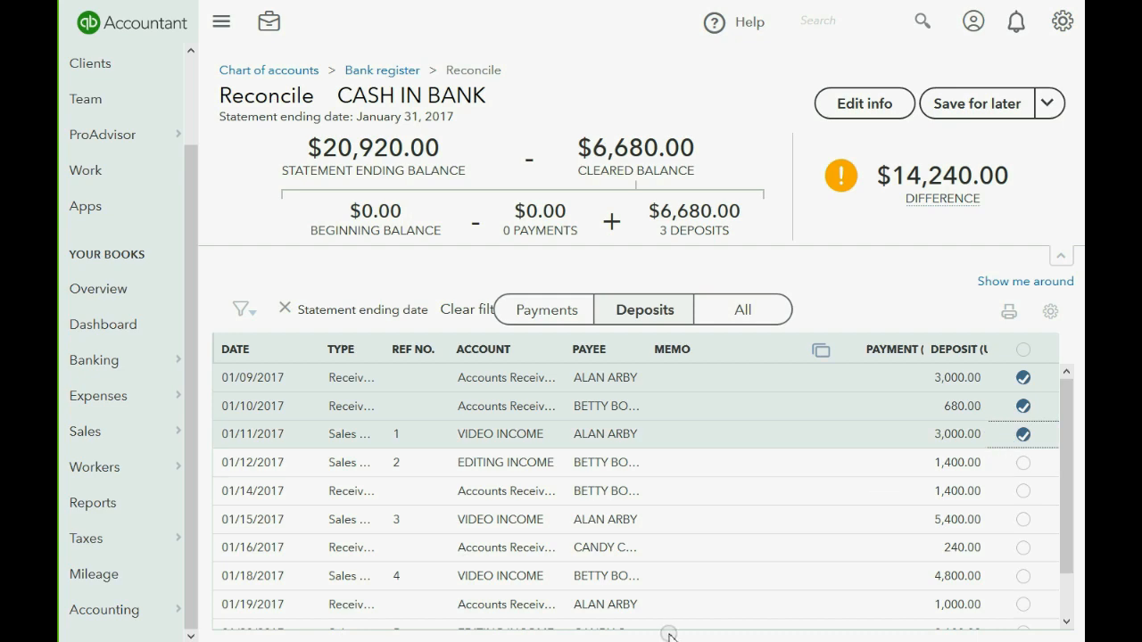
Shade the 01/11 and 1/14 statement lines blue, clearing the 01/12 and 01/14 1,400.00 deposits.
key(alt+Tab)
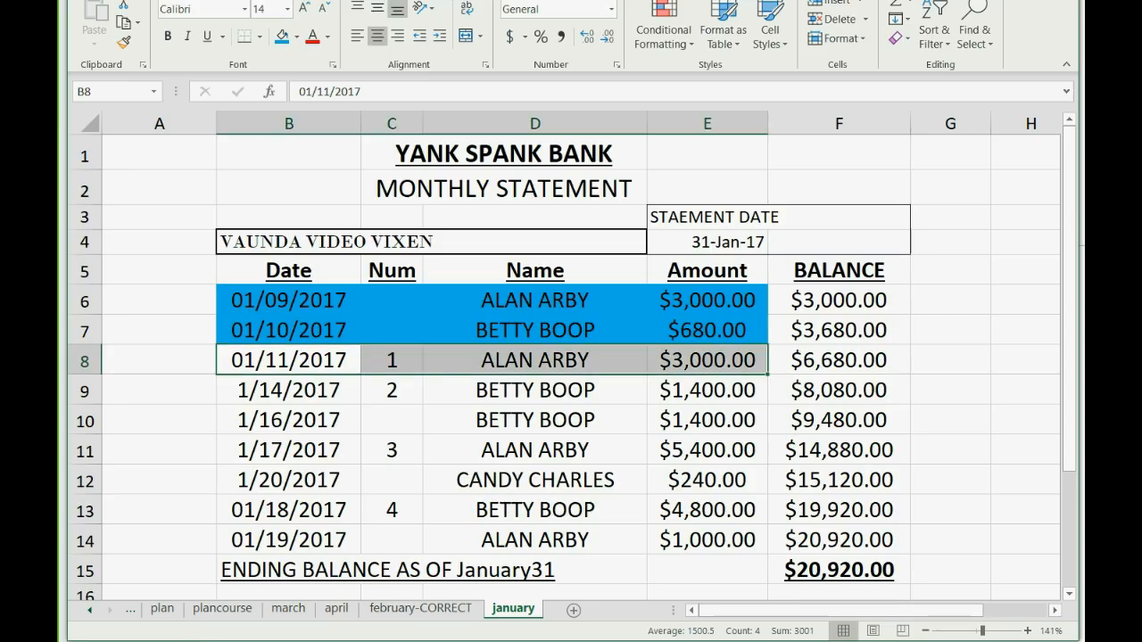
click(284, 39)
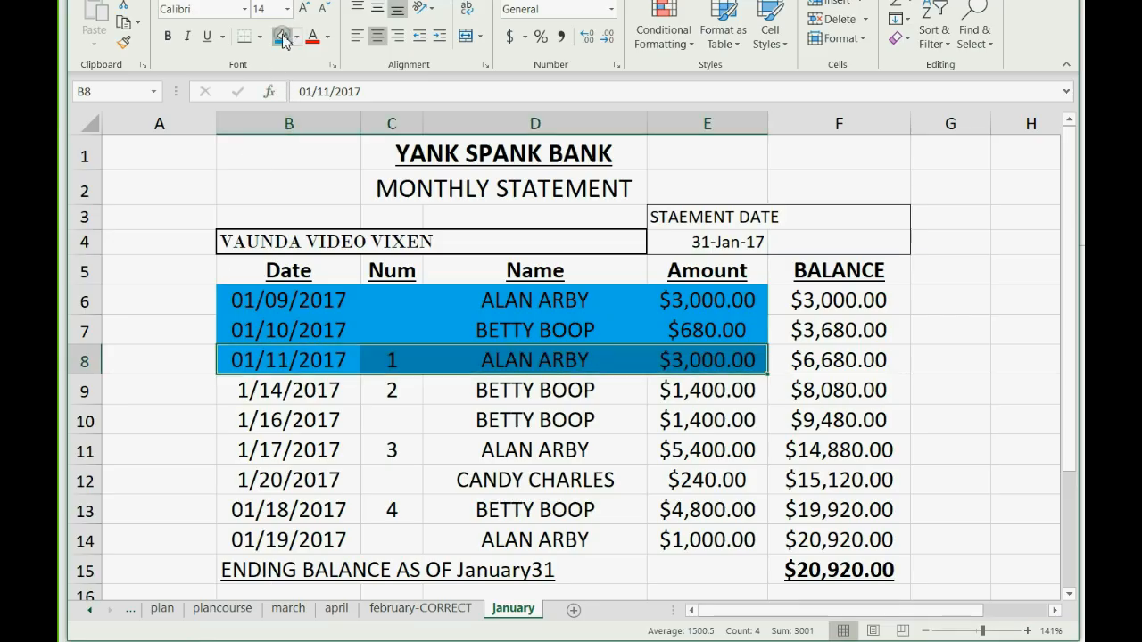
click(287, 387)
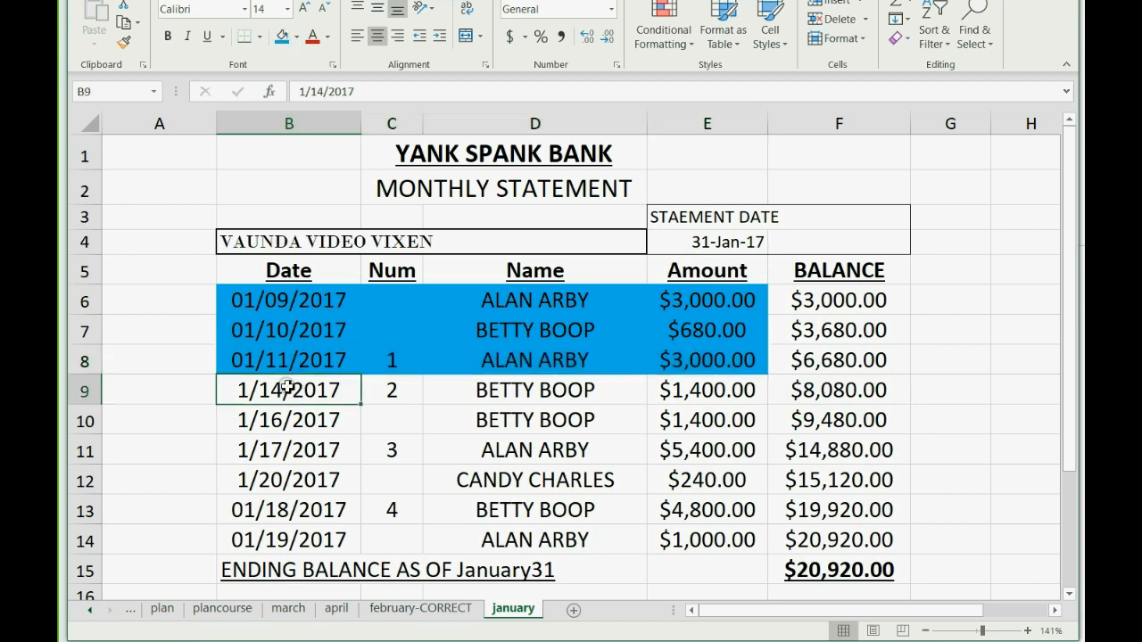
drag(287, 387, 669, 395)
click(308, 641)
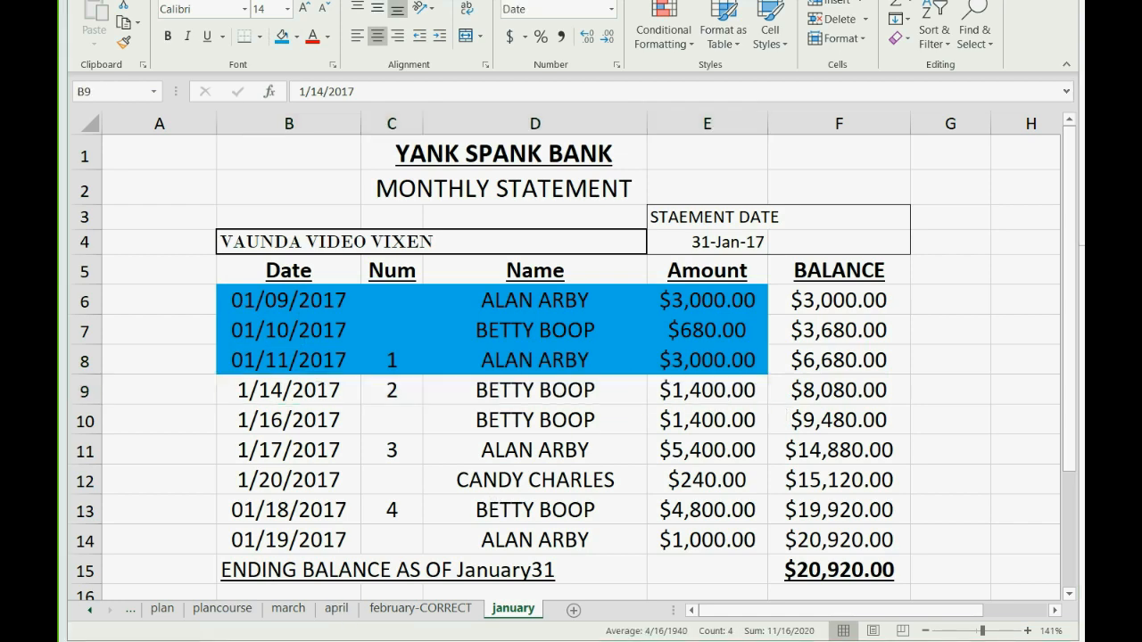
click(1021, 465)
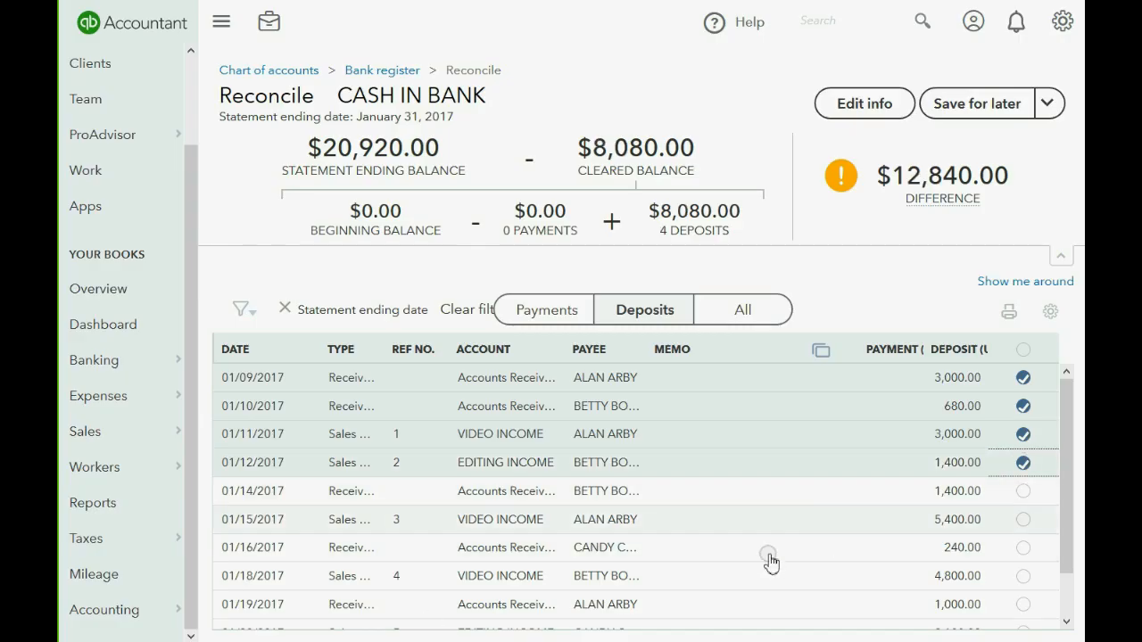
key(alt+Tab)
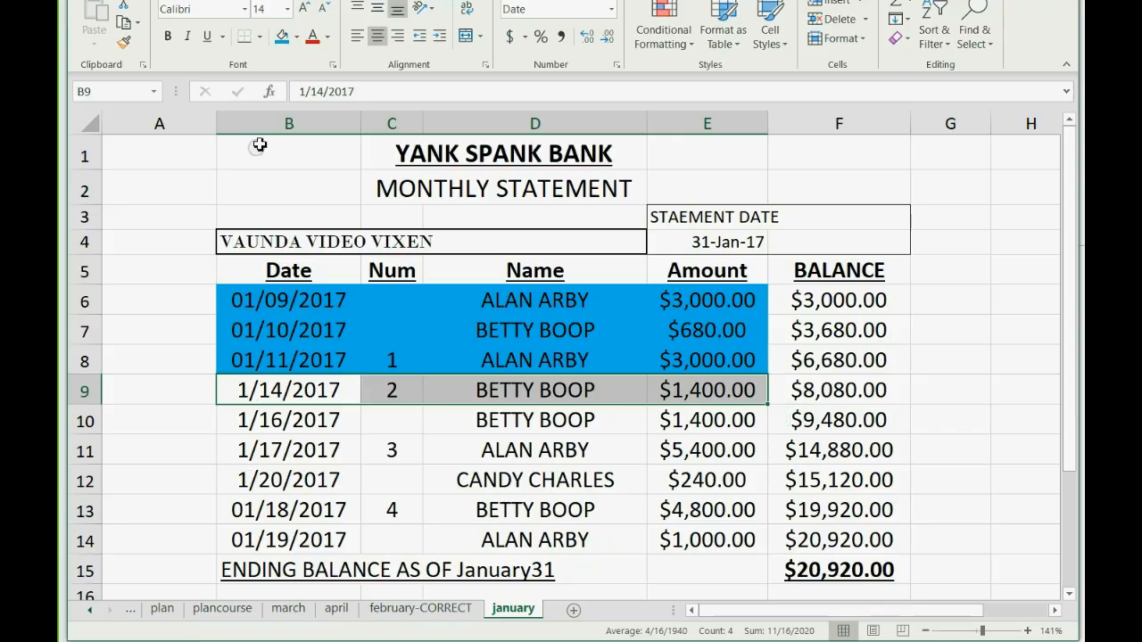
click(282, 38)
drag(266, 420, 705, 420)
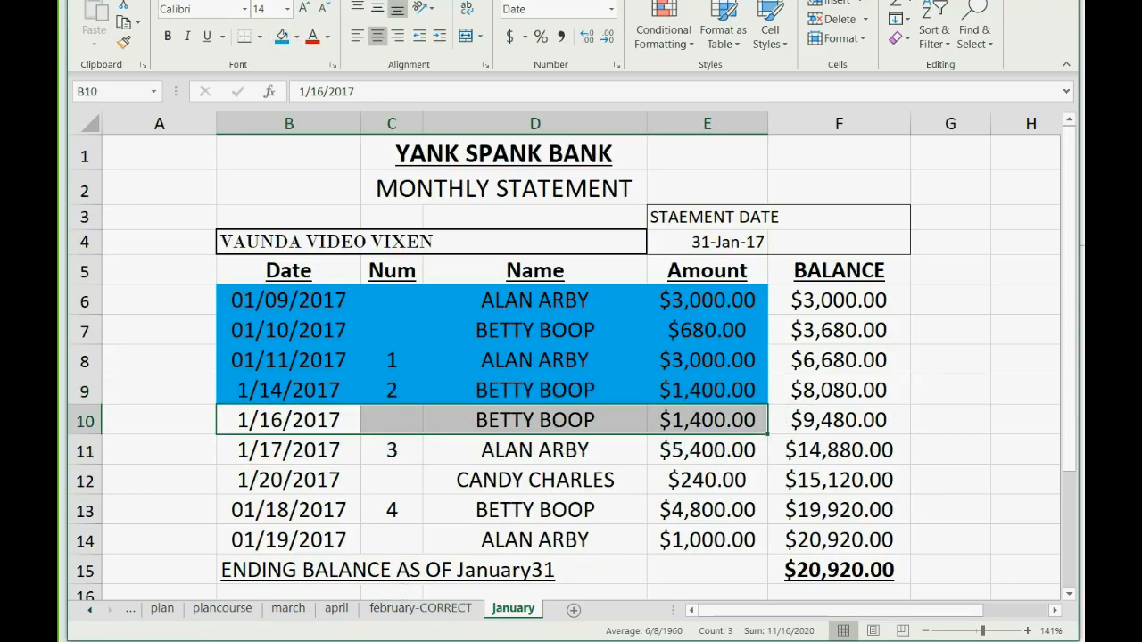
key(alt+Tab)
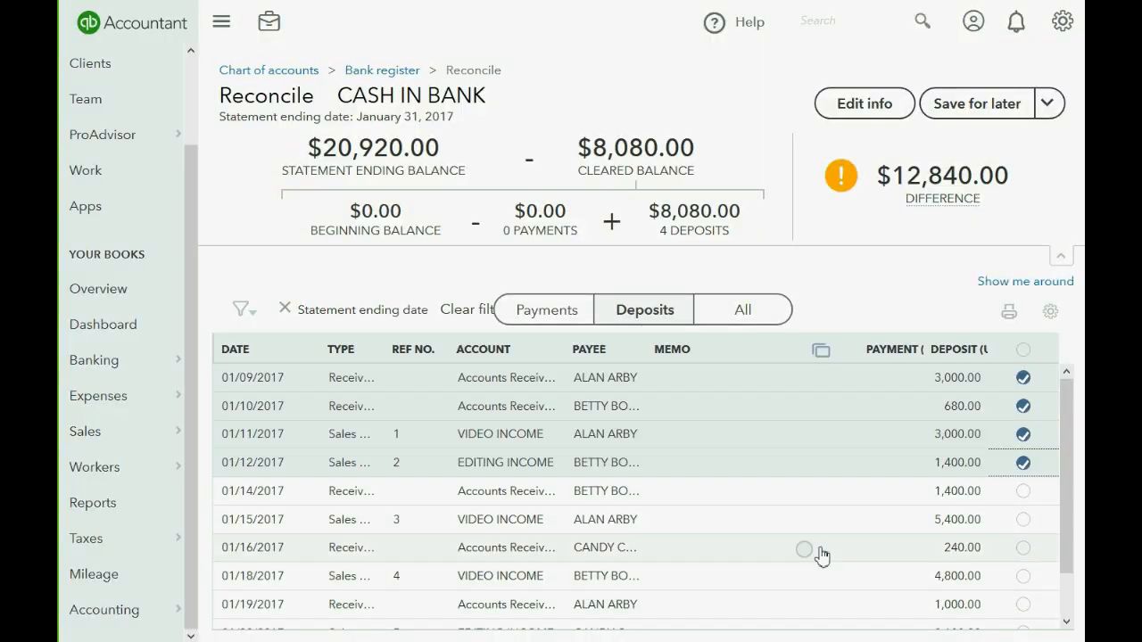
click(1024, 490)
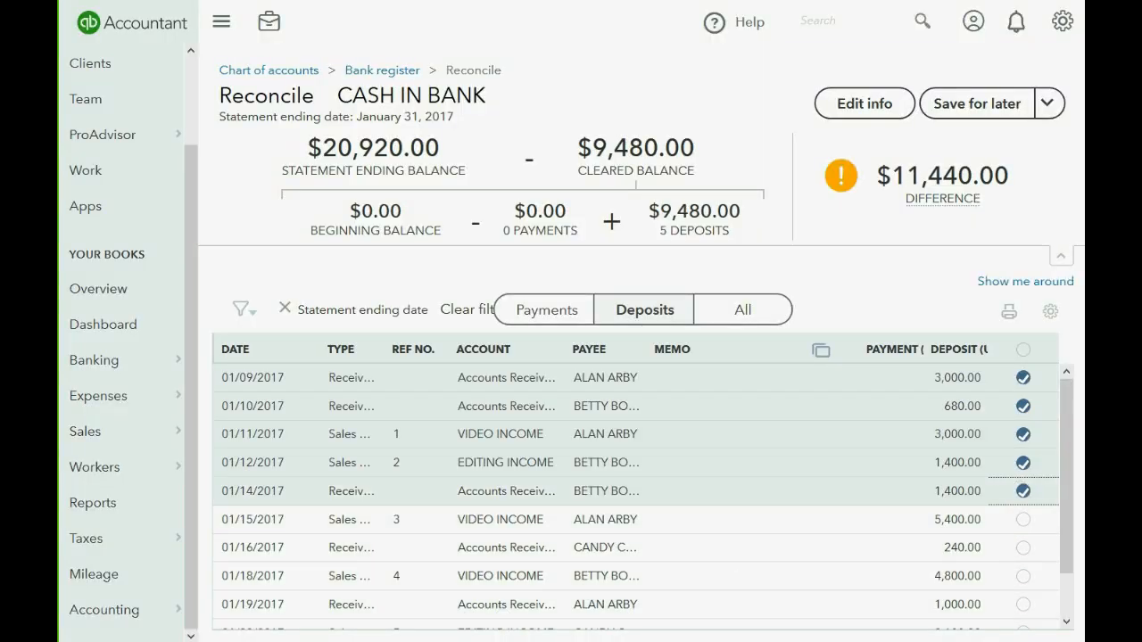
Shade the 1/16, 1/17 and 1/20 lines blue, clearing the 01/15 5,400.00 and 01/16 240.00 deposits.
key(alt+Tab)
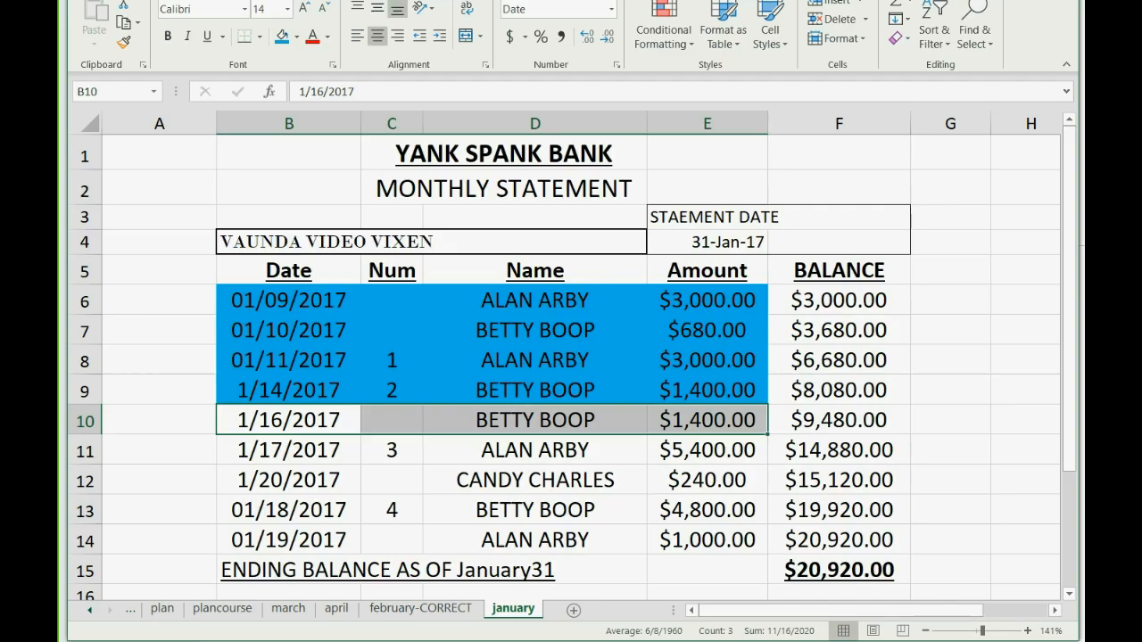
click(283, 39)
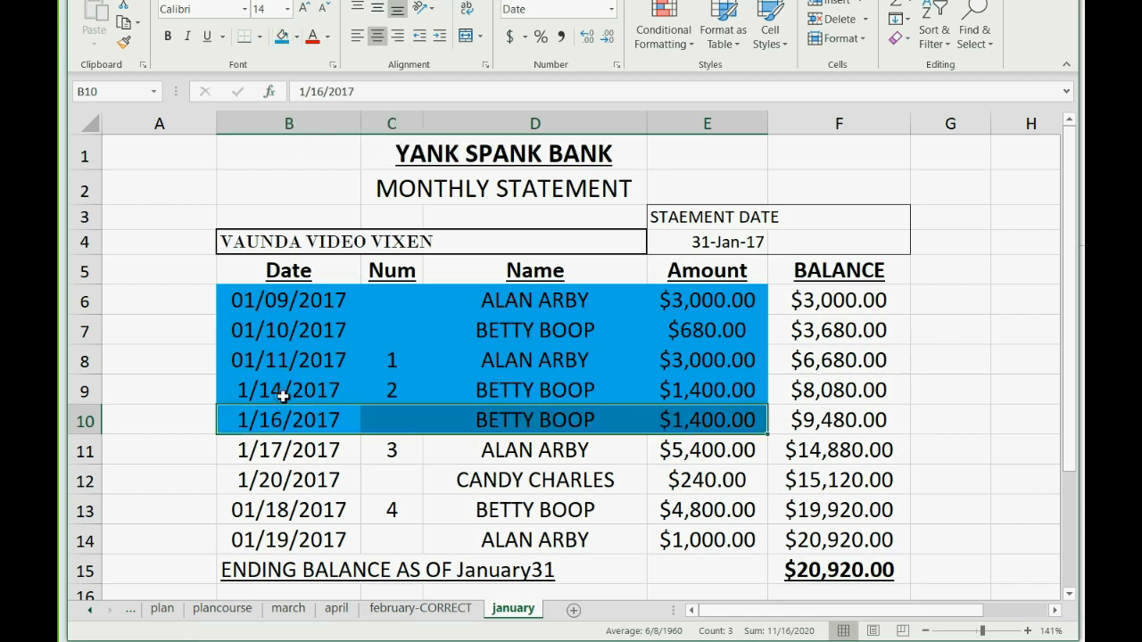
drag(267, 451, 676, 448)
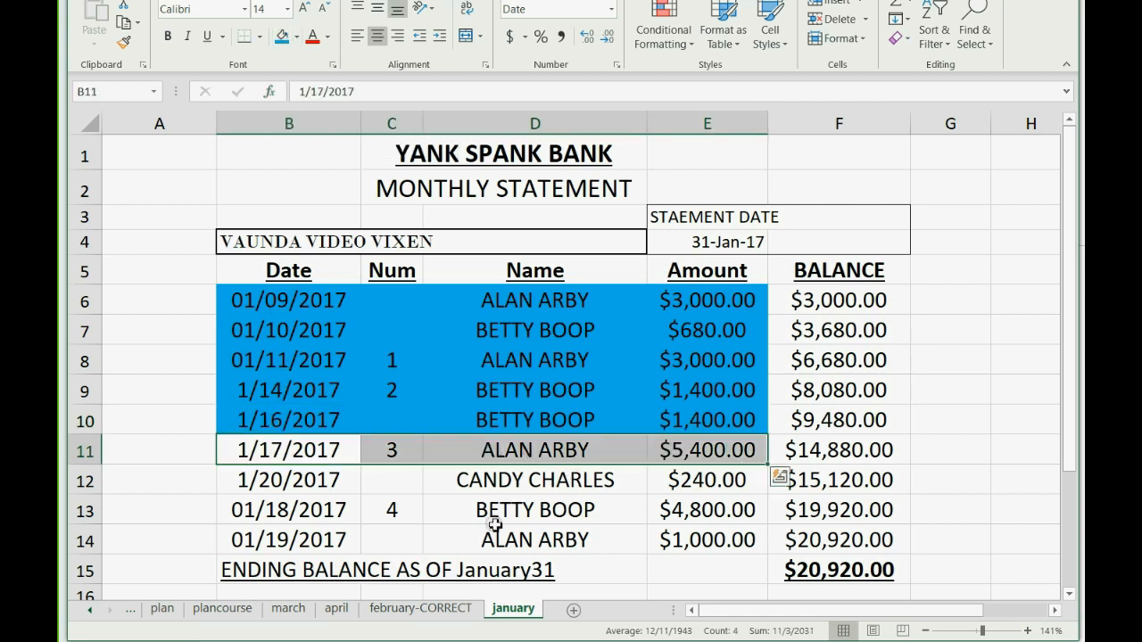
key(alt+Tab)
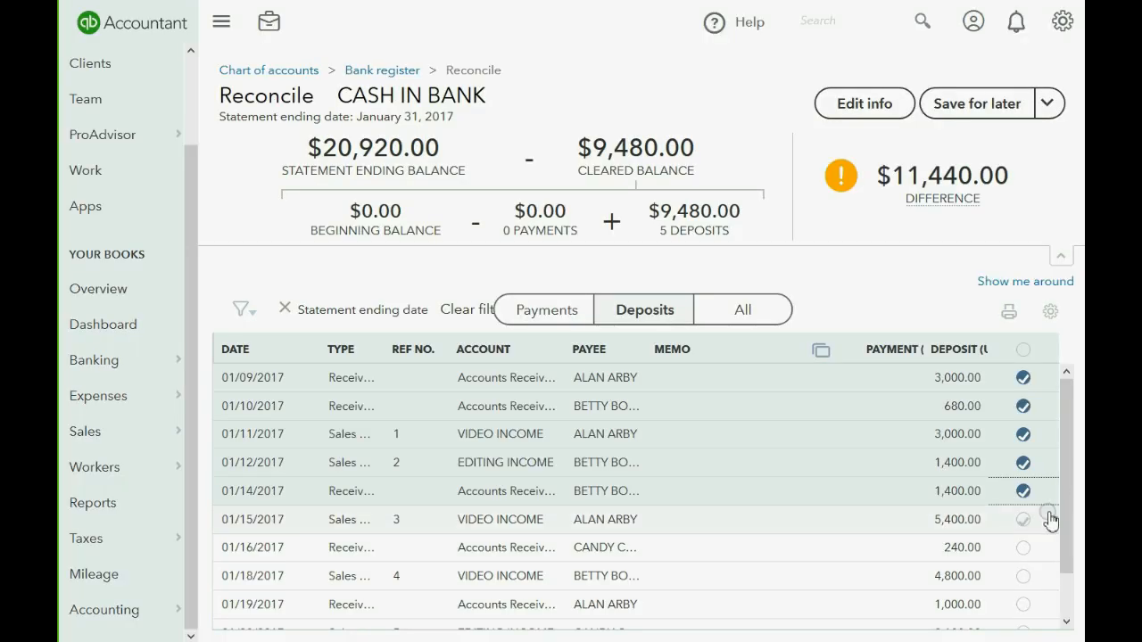
click(1024, 519)
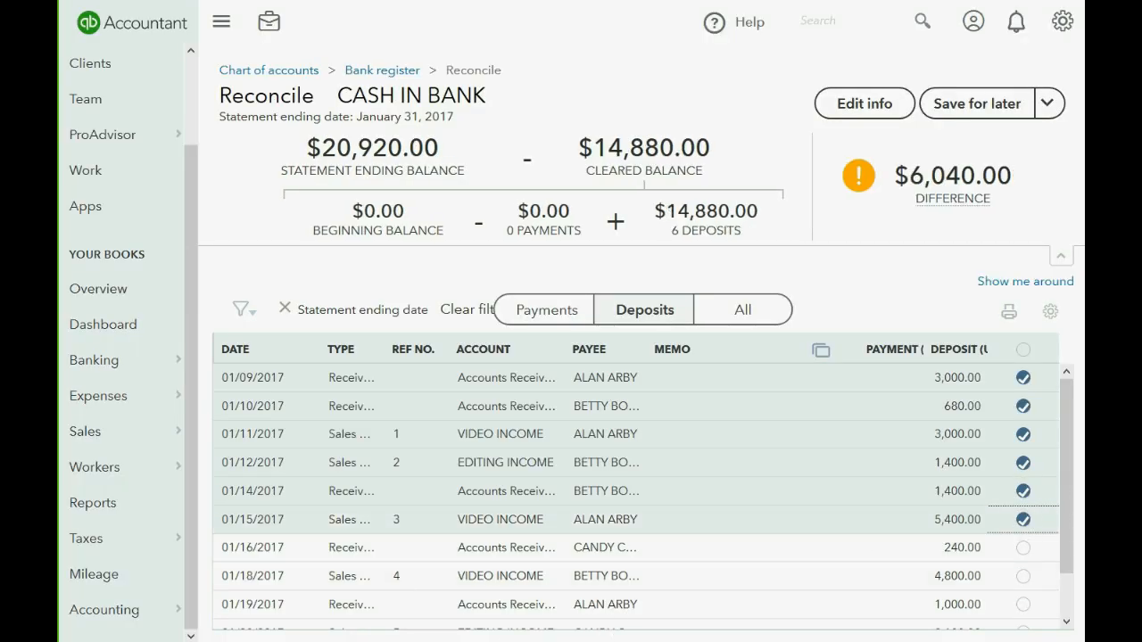
key(alt+Tab)
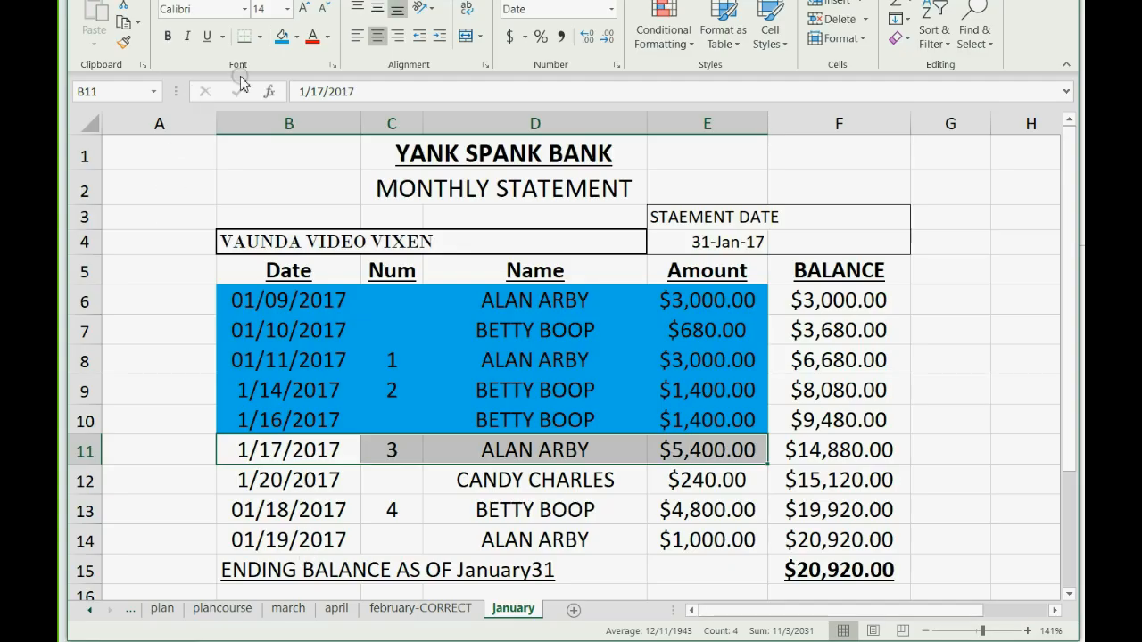
click(284, 42)
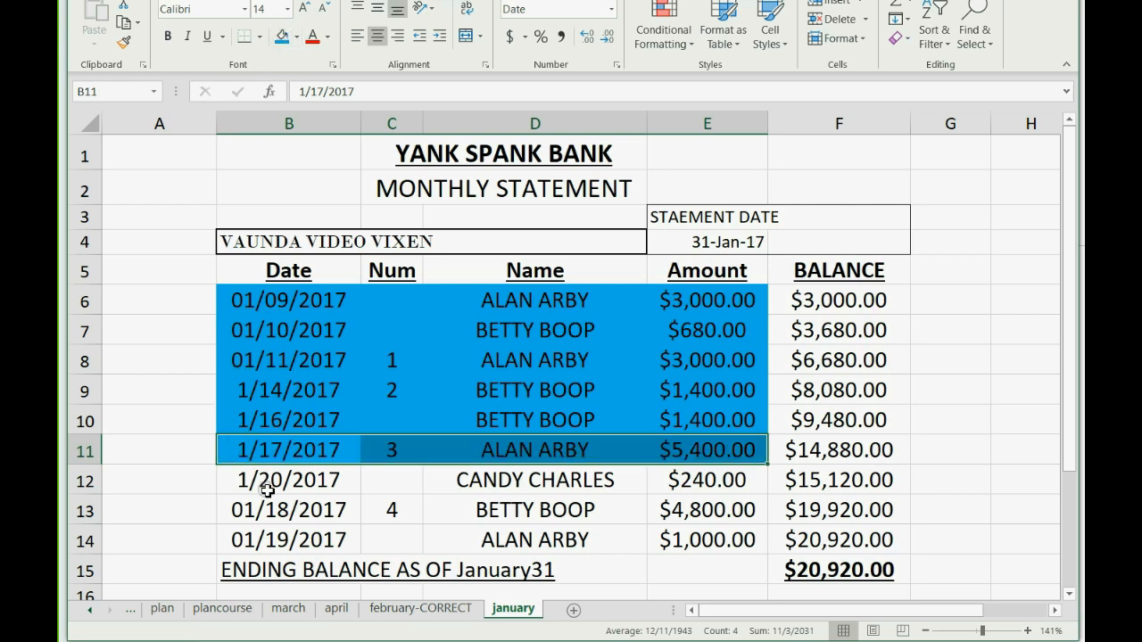
drag(264, 482, 692, 480)
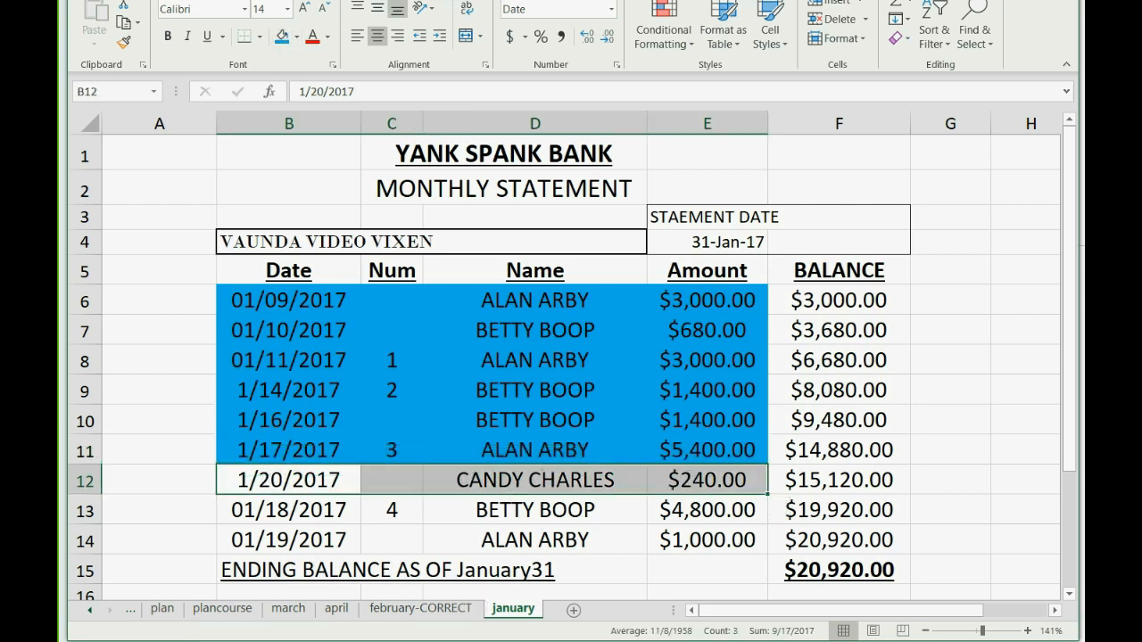
key(alt+Tab)
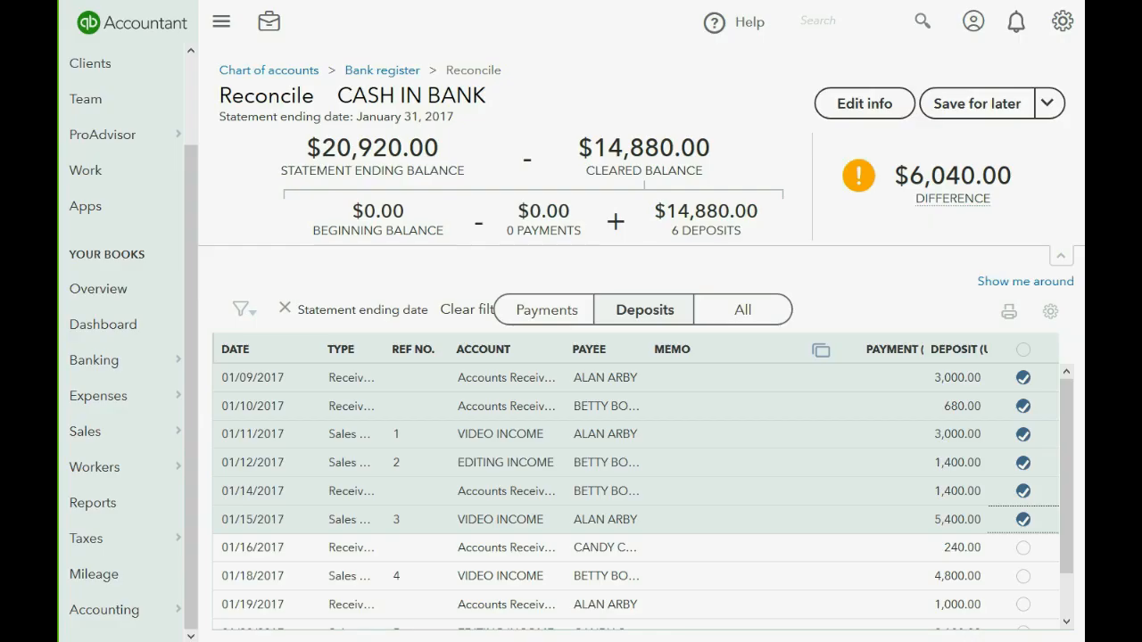
click(1023, 548)
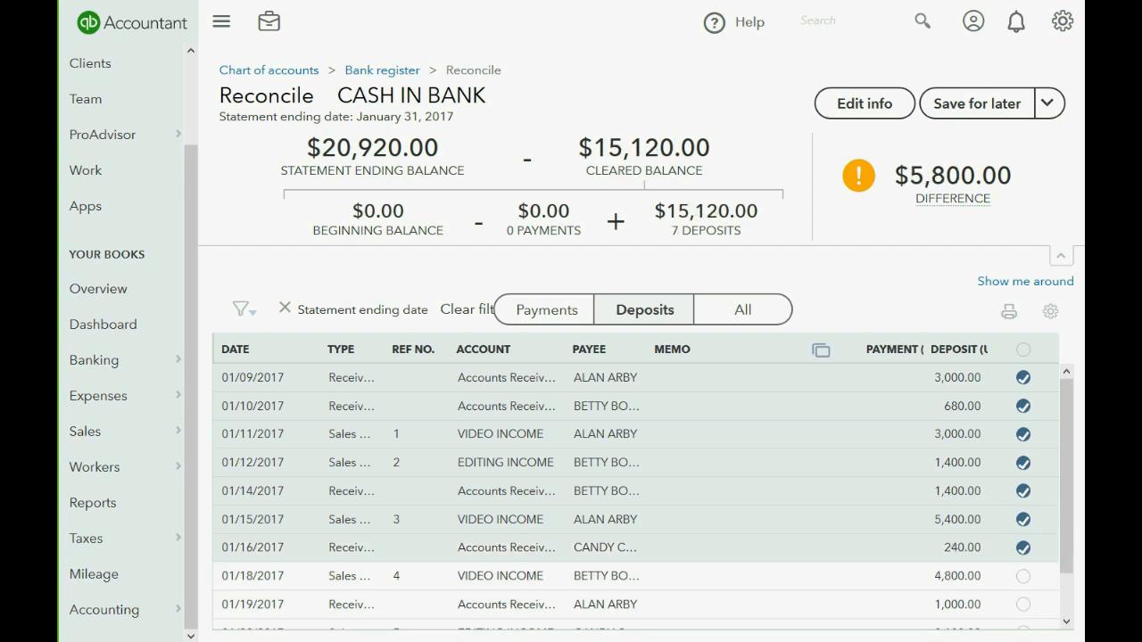
key(alt+Tab)
click(281, 36)
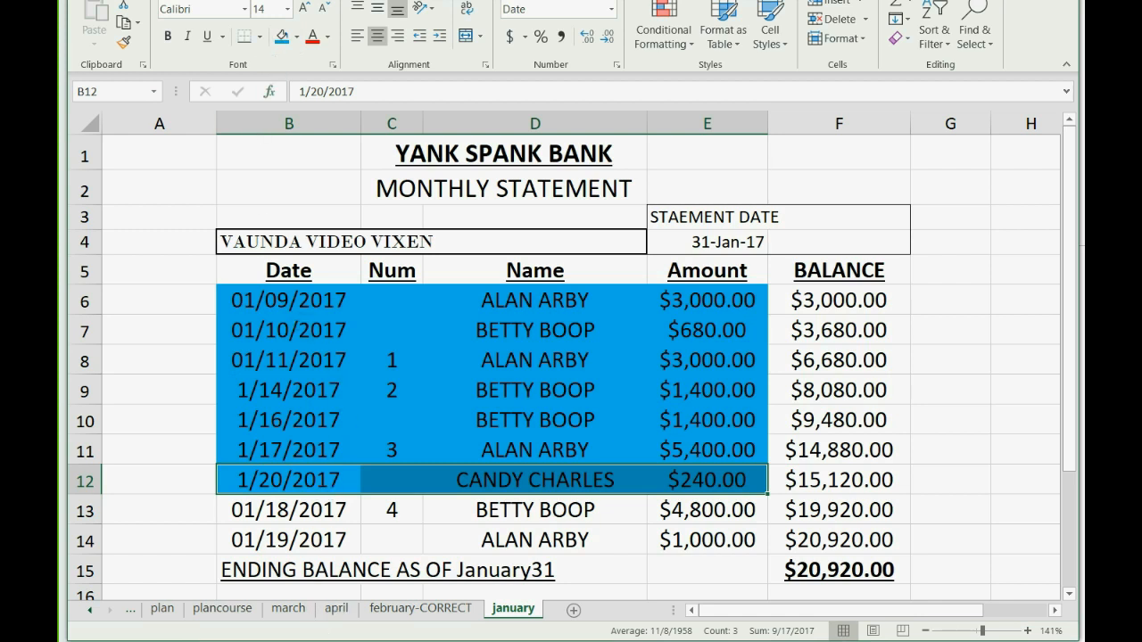
mouse_move(313, 641)
click(313, 575)
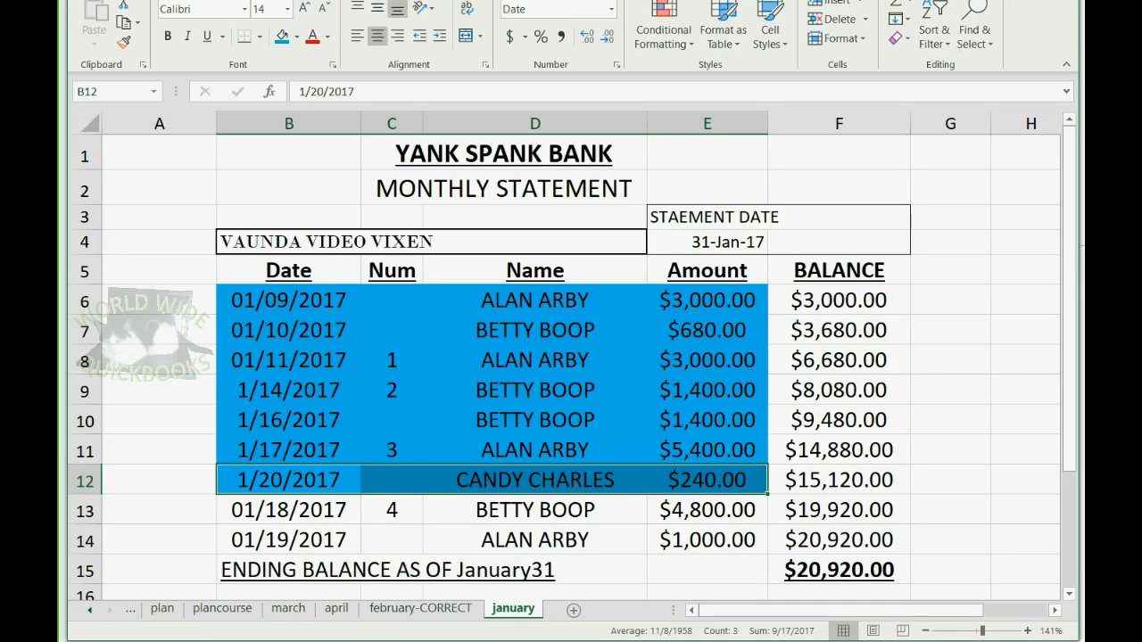
Match the 01/18/2017 statement line and clear its $4,800.00 deposit, leaving a $1,000.00 difference.
click(312, 637)
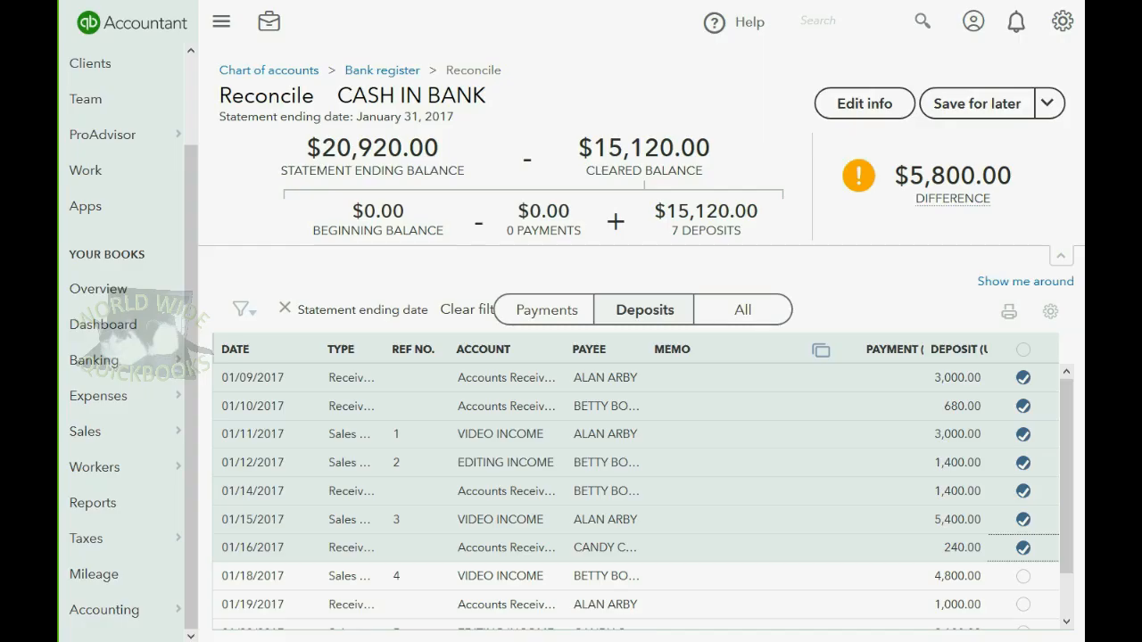
scroll(523, 402, down, 1)
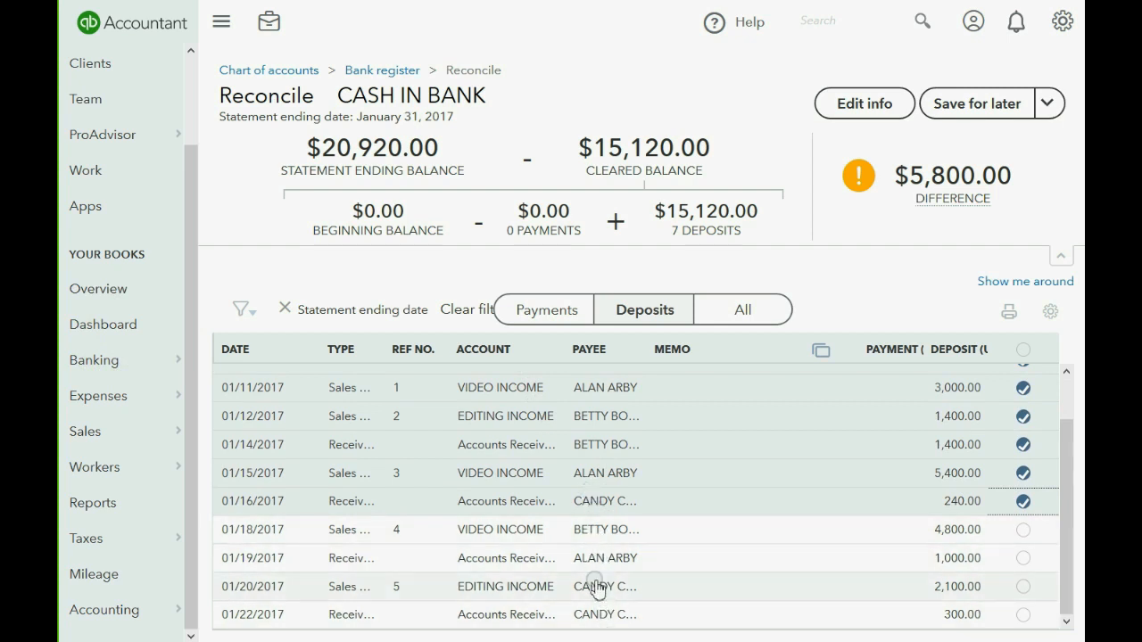
key(alt+Tab)
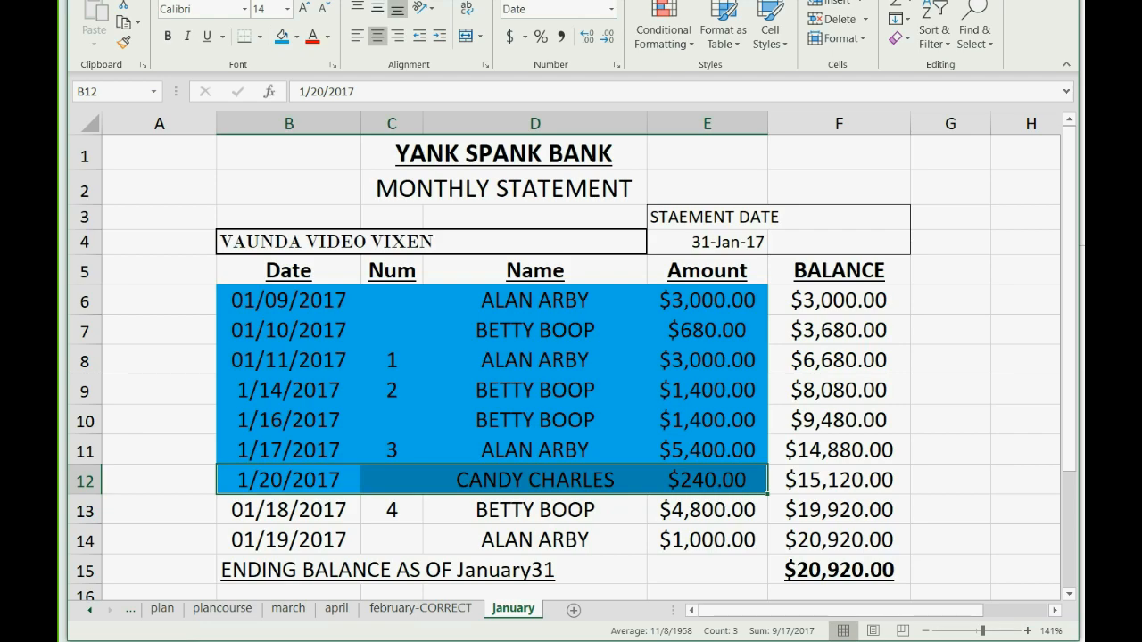
key(alt+Tab)
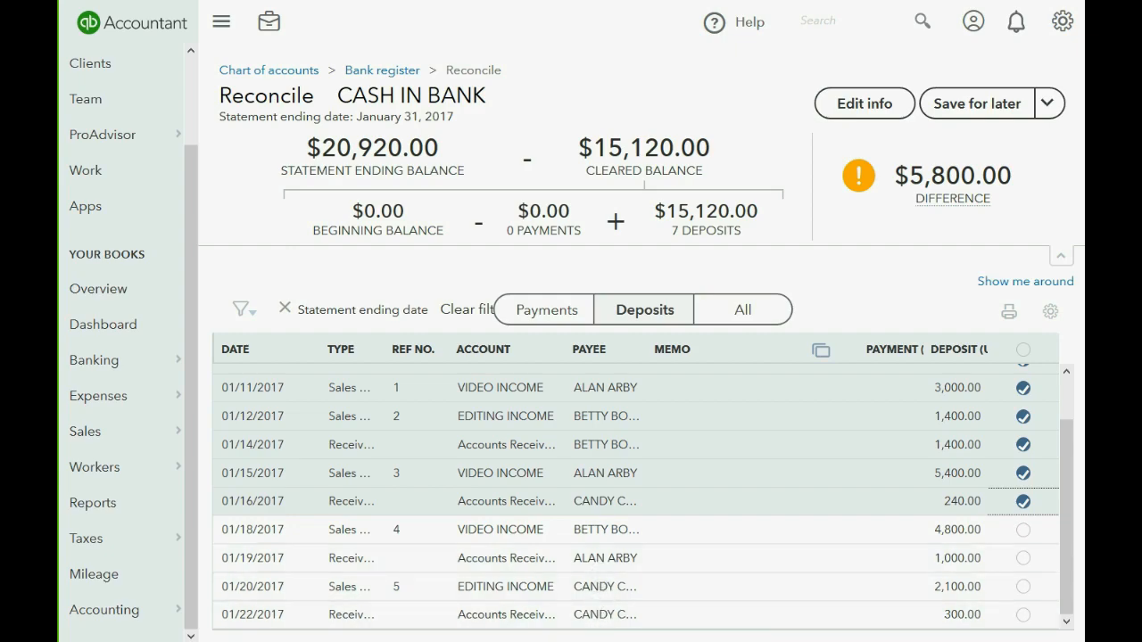
key(alt+Tab)
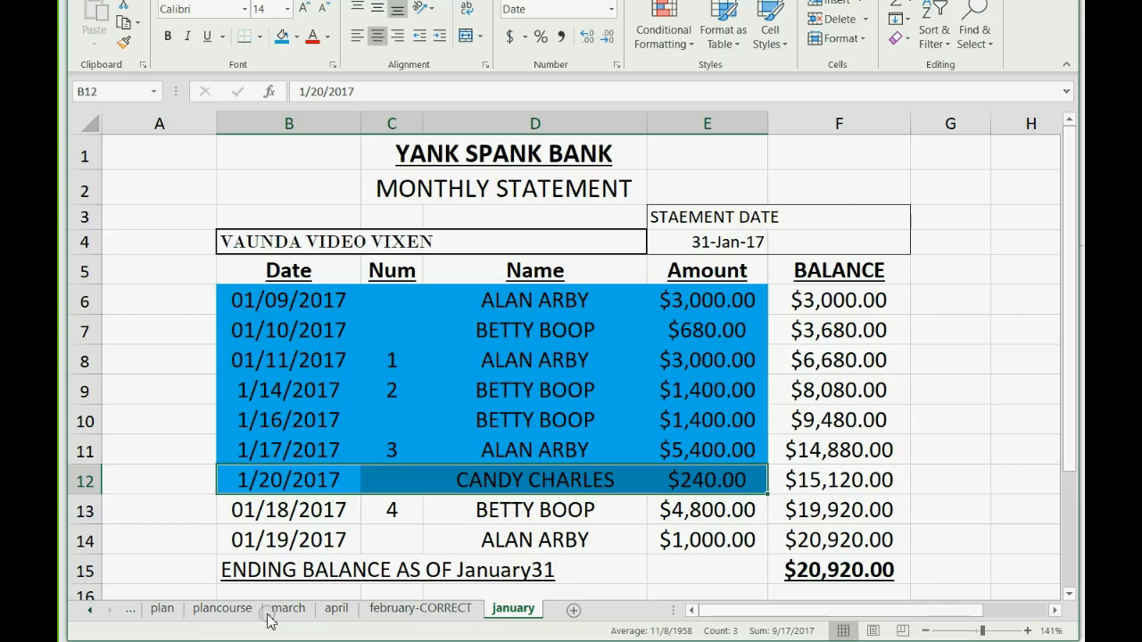
click(255, 512)
drag(315, 510, 677, 513)
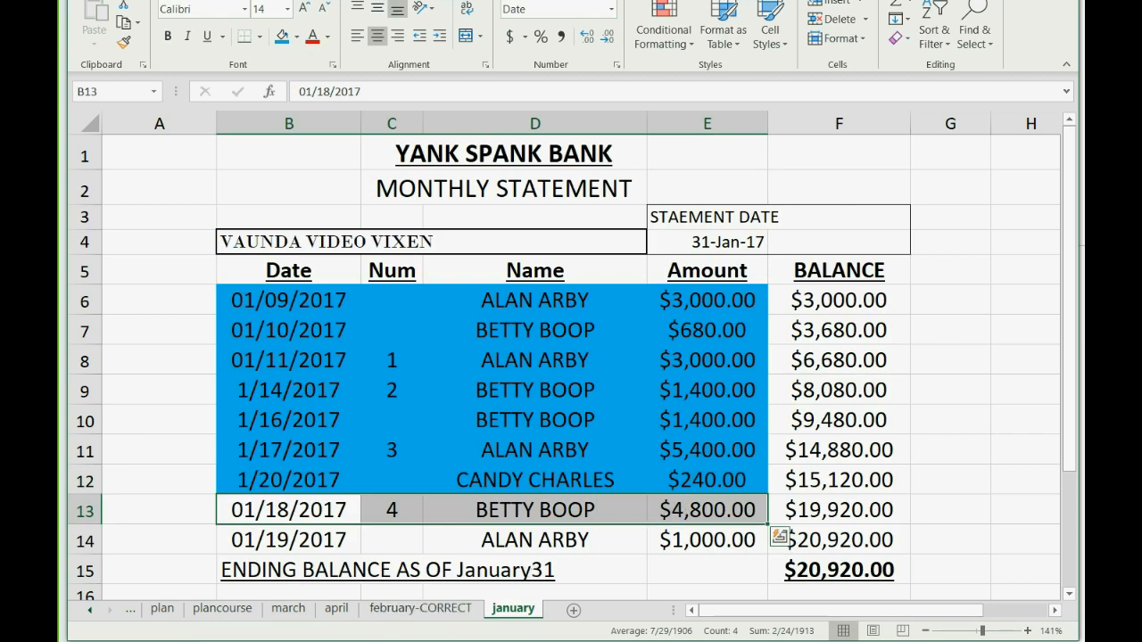
key(alt+Tab)
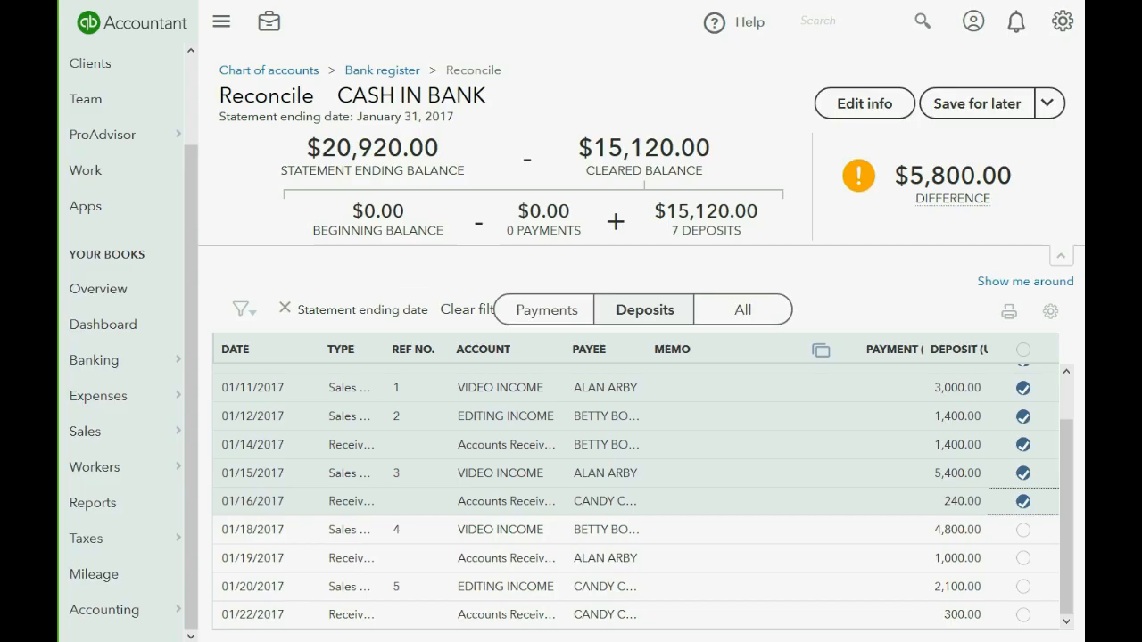
click(1021, 531)
Shade the 01/18/2017 statement row blue and select the 01/19/2017 row.
mouse_move(930, 194)
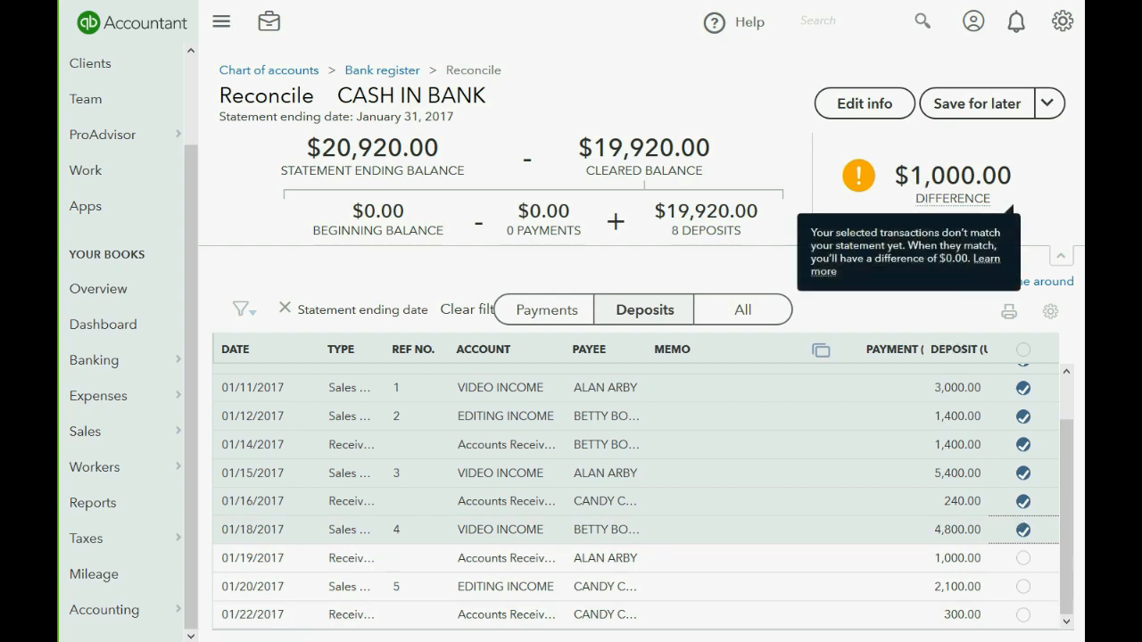
click(301, 641)
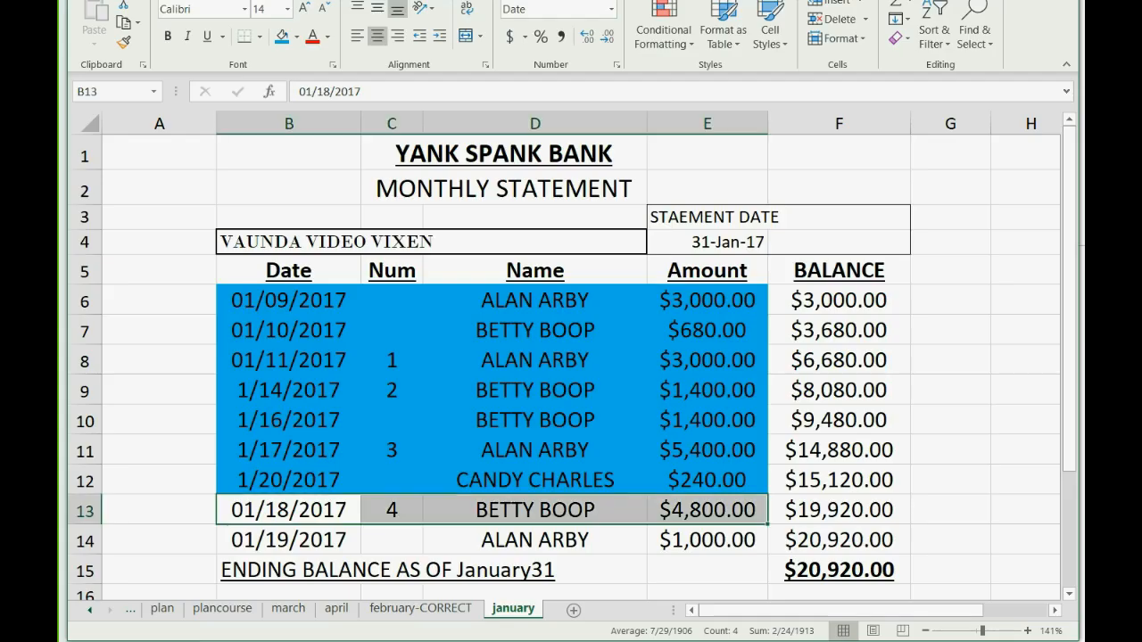
click(282, 36)
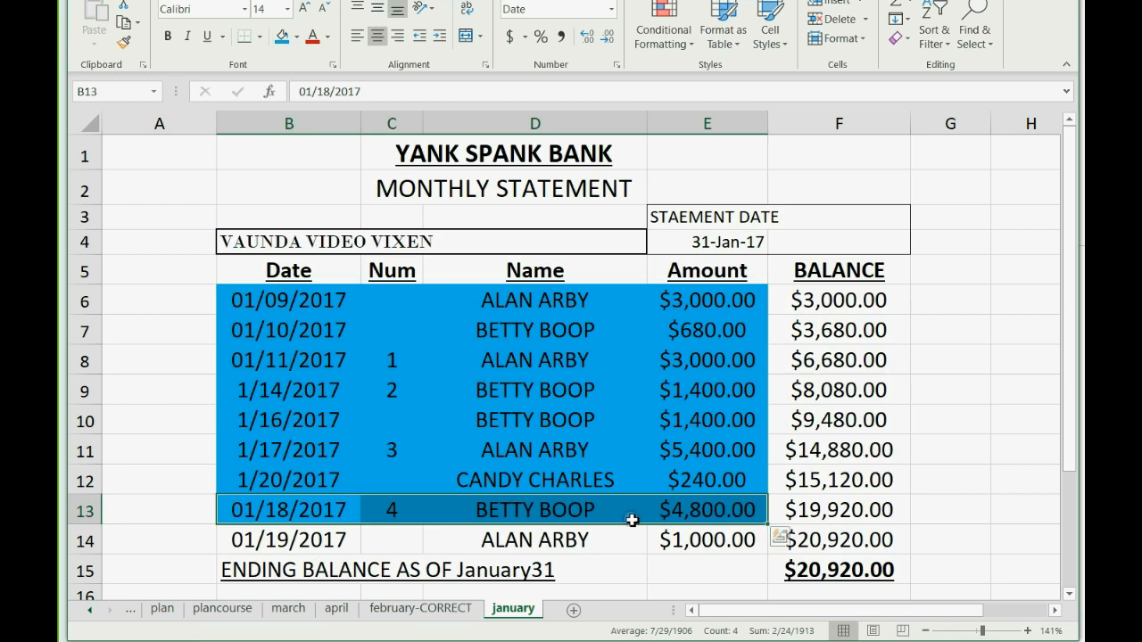
key(alt+Tab)
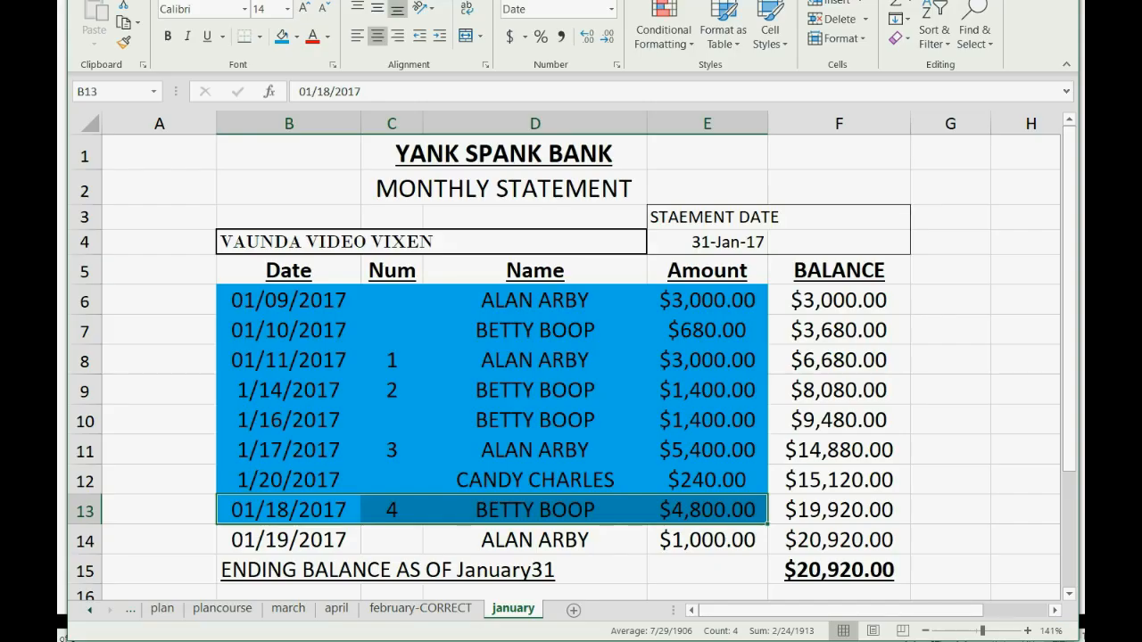
drag(267, 538, 663, 539)
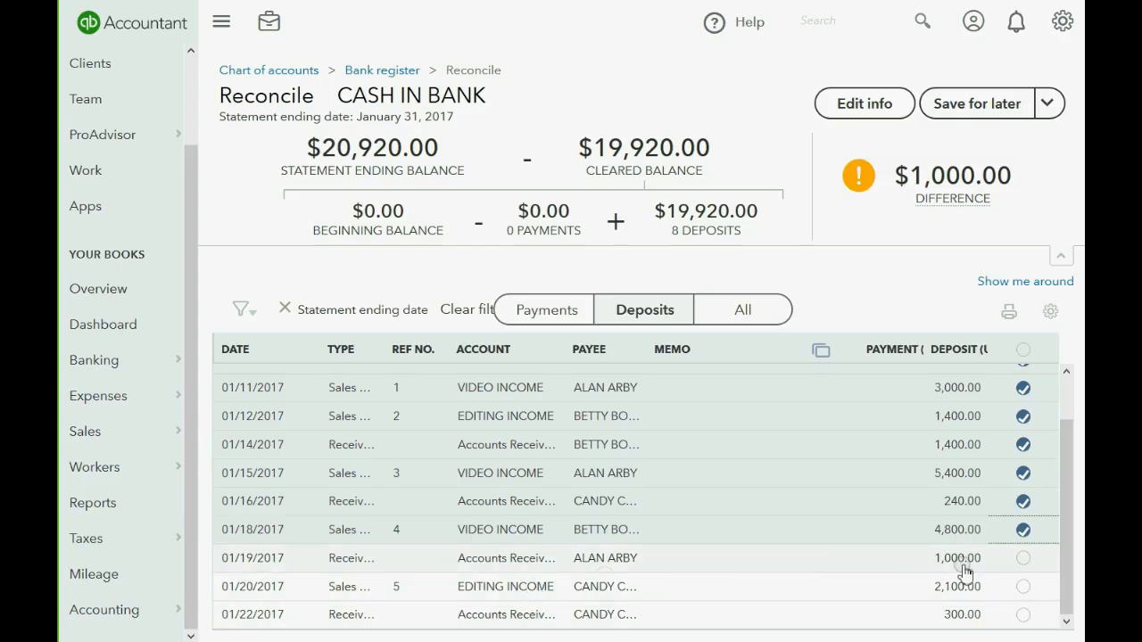
Clear the 01/19/2017 $1,000.00 deposit to reach a $0.00 difference, shading its statement row blue.
click(1027, 561)
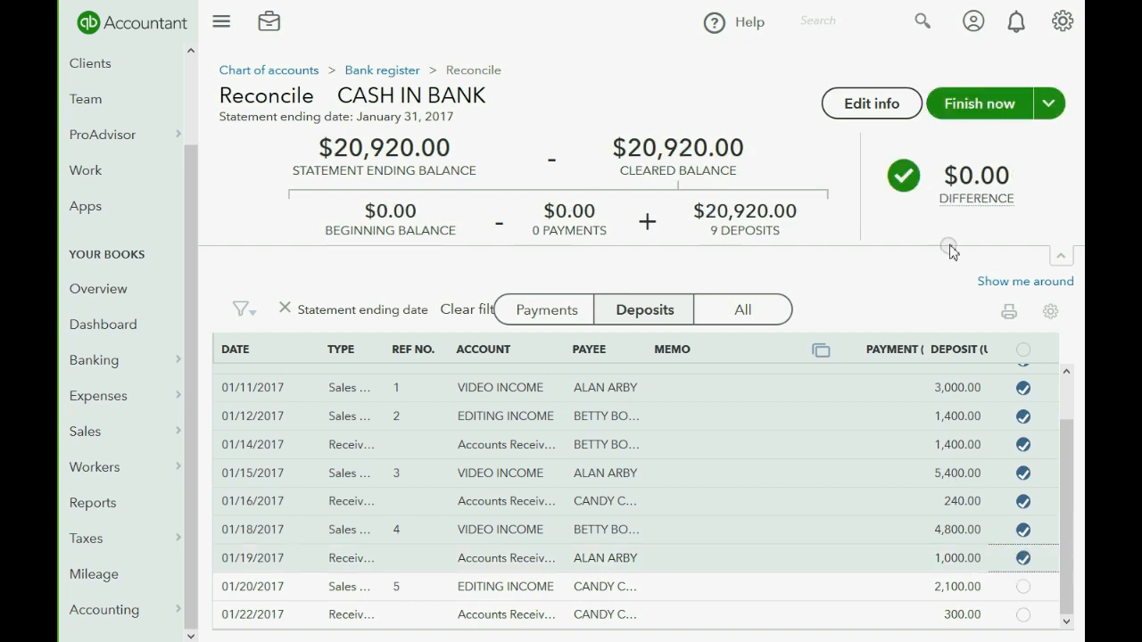
mouse_move(971, 198)
click(266, 641)
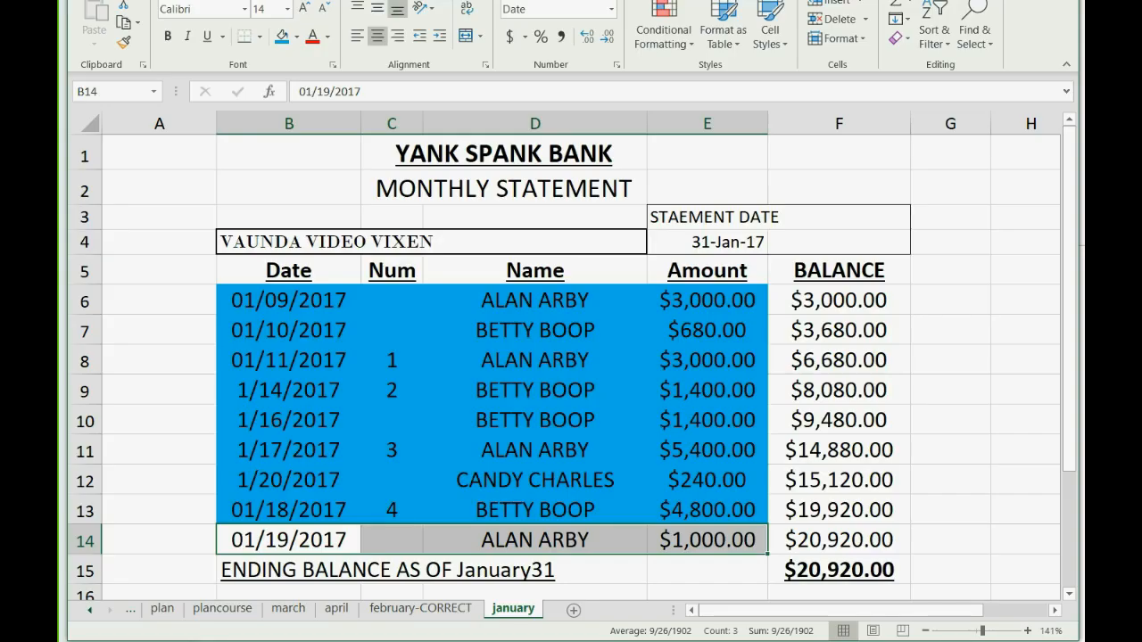
click(282, 36)
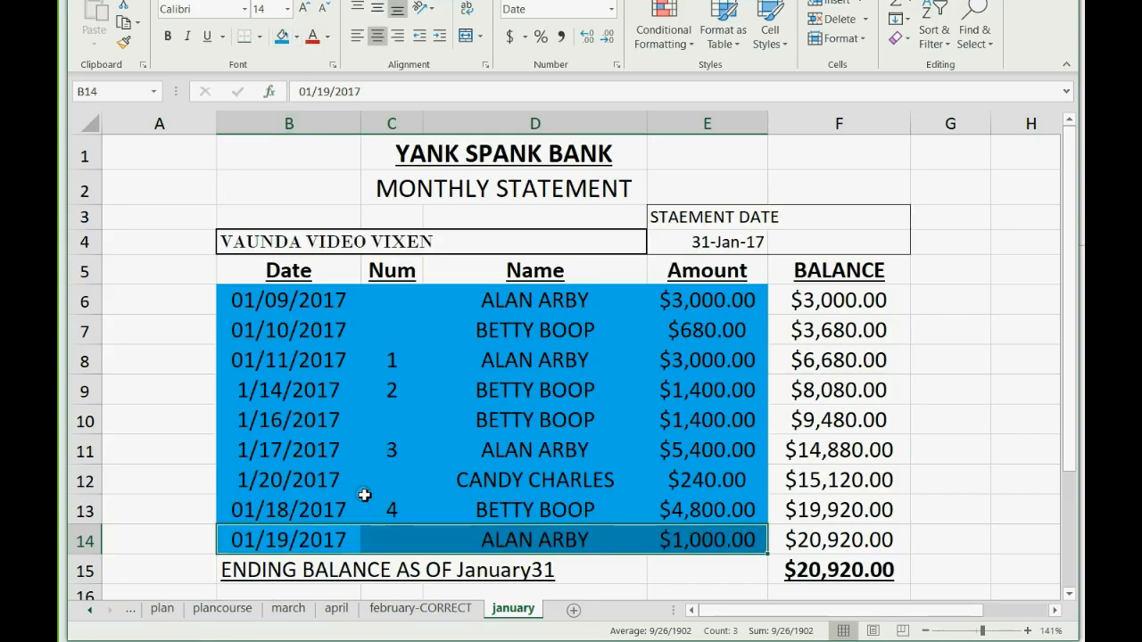
click(266, 641)
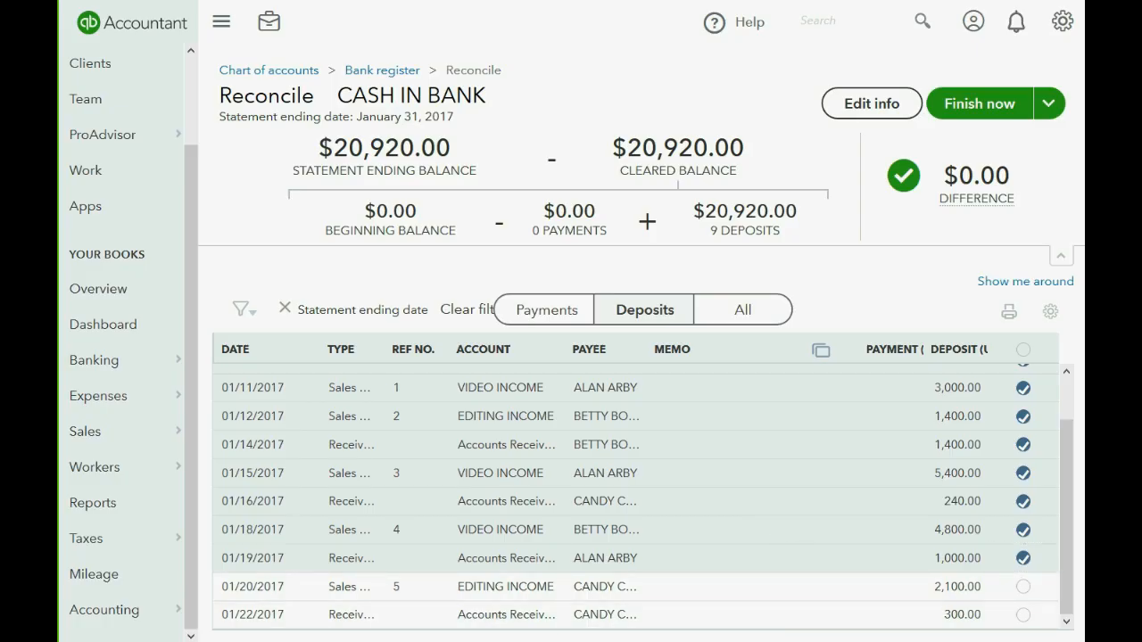
click(330, 641)
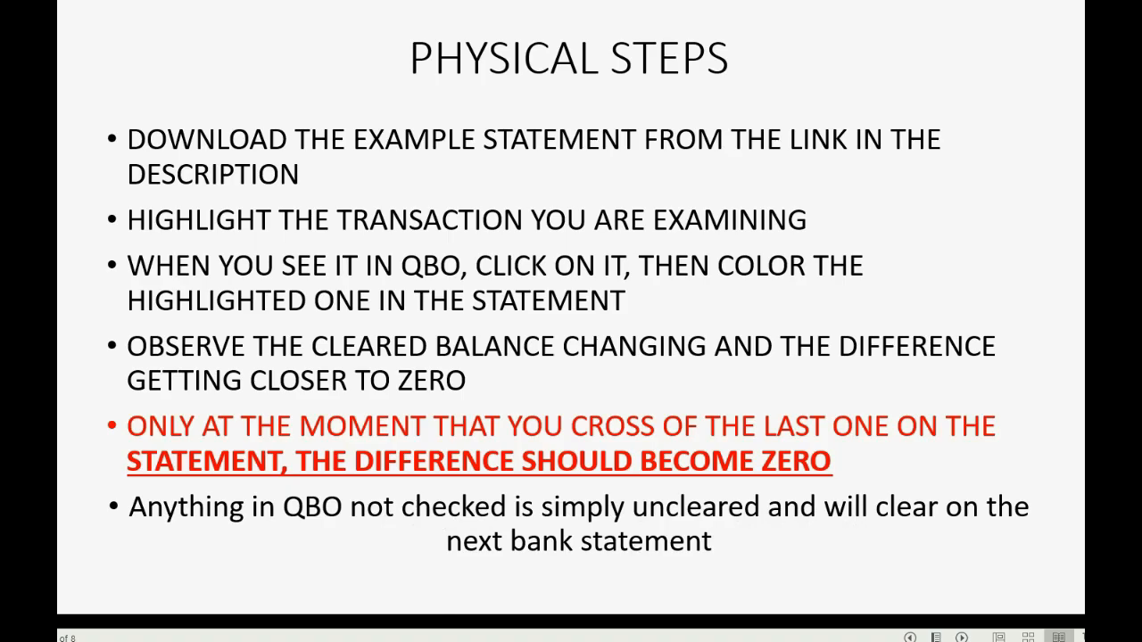
Finish the CASH IN BANK reconciliation now that the difference is $0.00.
key(alt+Tab)
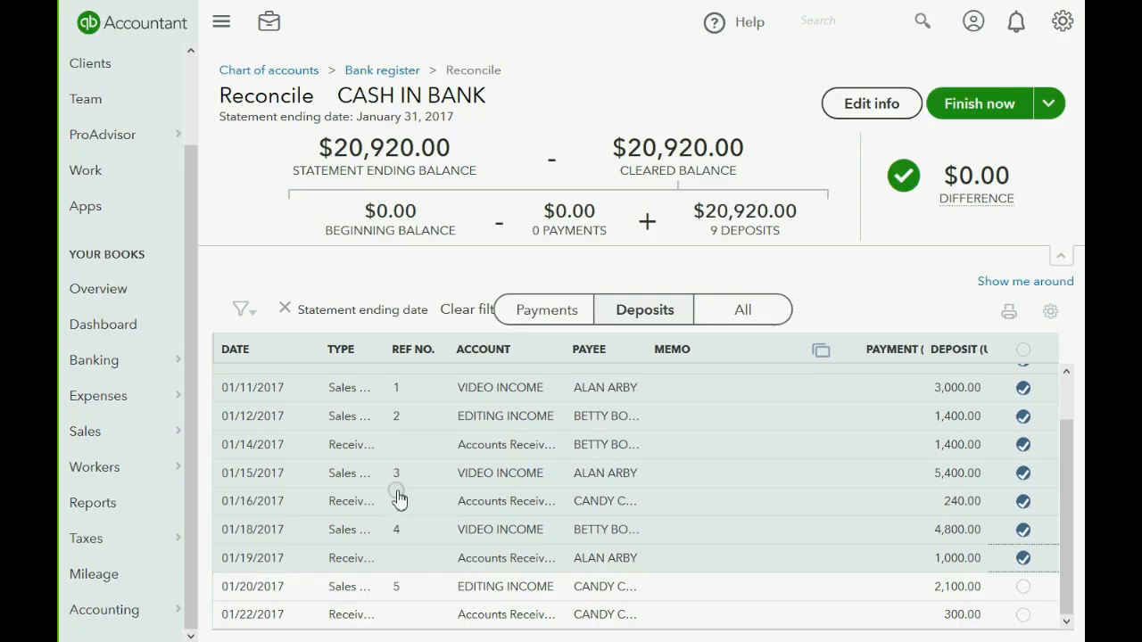
mouse_move(919, 183)
click(1002, 105)
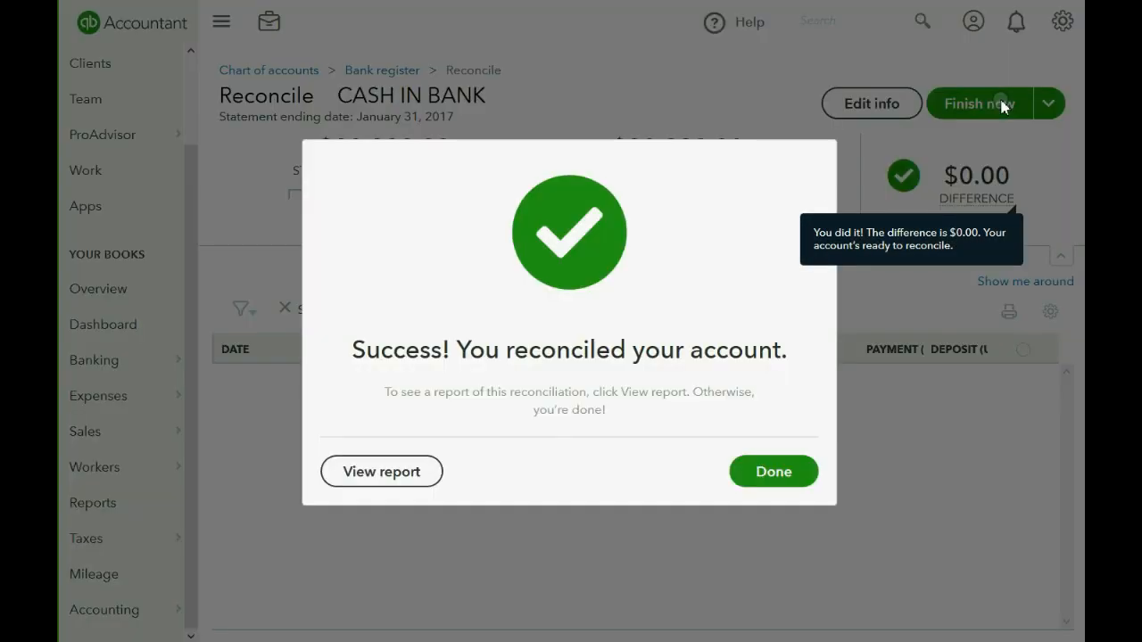
Open the reconciliation report and review its summary and nine cleared deposits totalling 20,920.00.
click(381, 476)
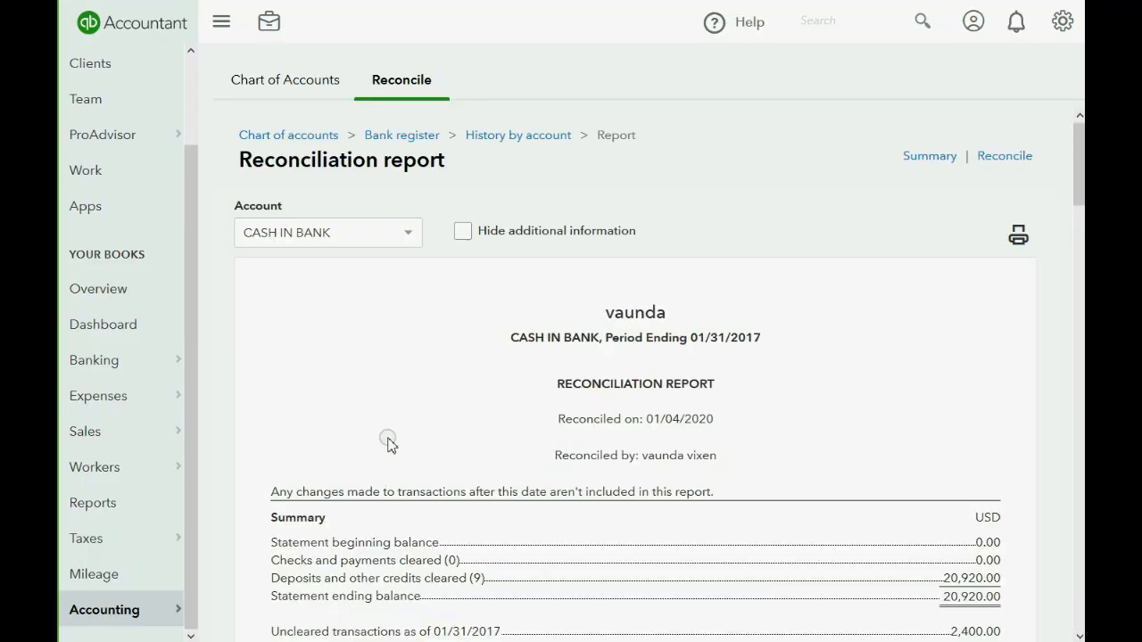
scroll(385, 455, down, 2)
scroll(390, 439, down, 4)
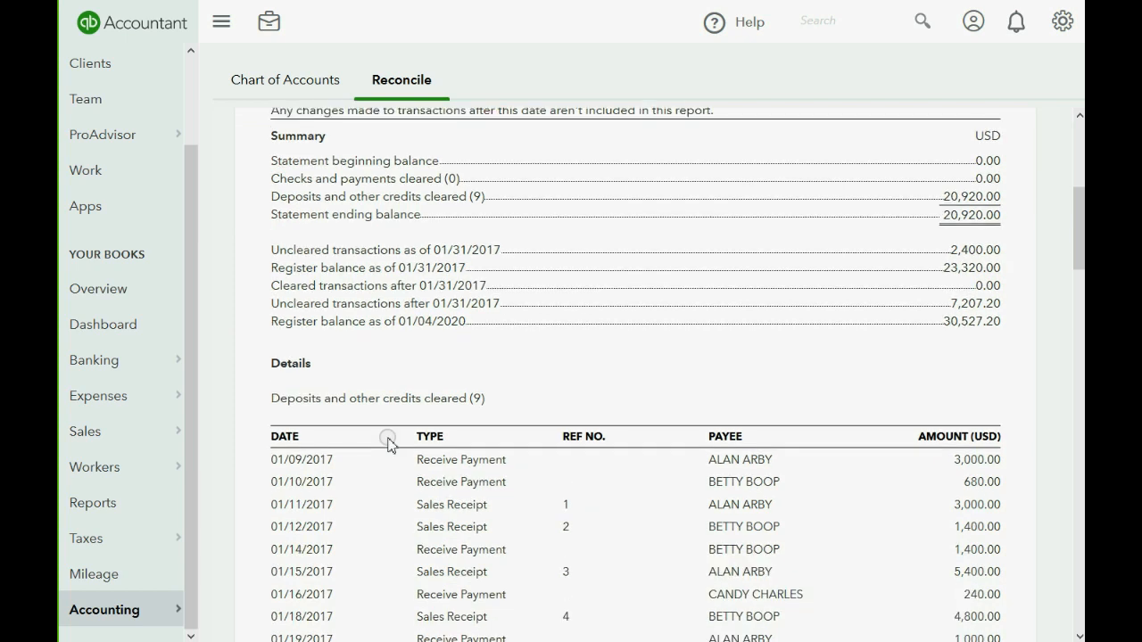
scroll(390, 439, up, 3)
scroll(390, 439, up, 1)
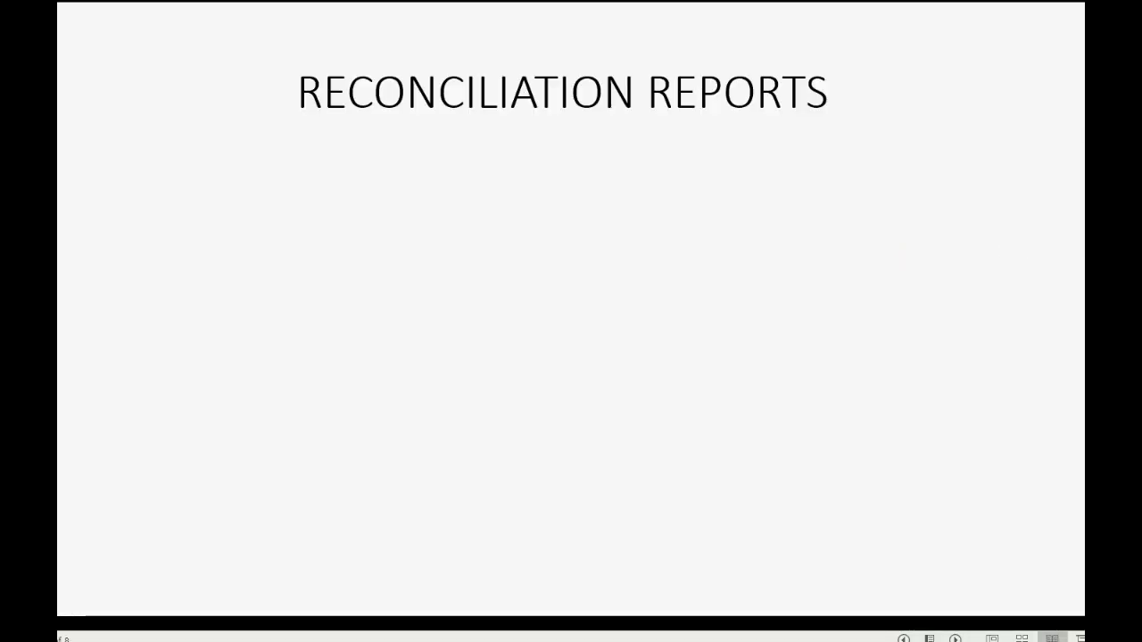
Reveal the five Reconciliation Reports points on cleared and uncleared items, then end the slide show.
key(Right)
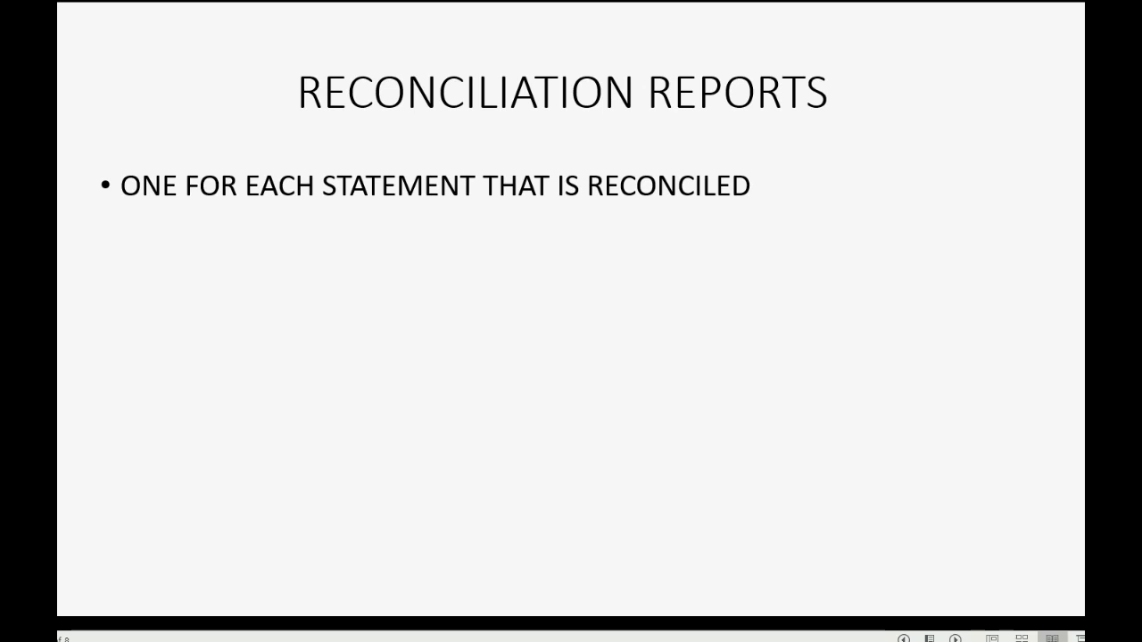
key(Right)
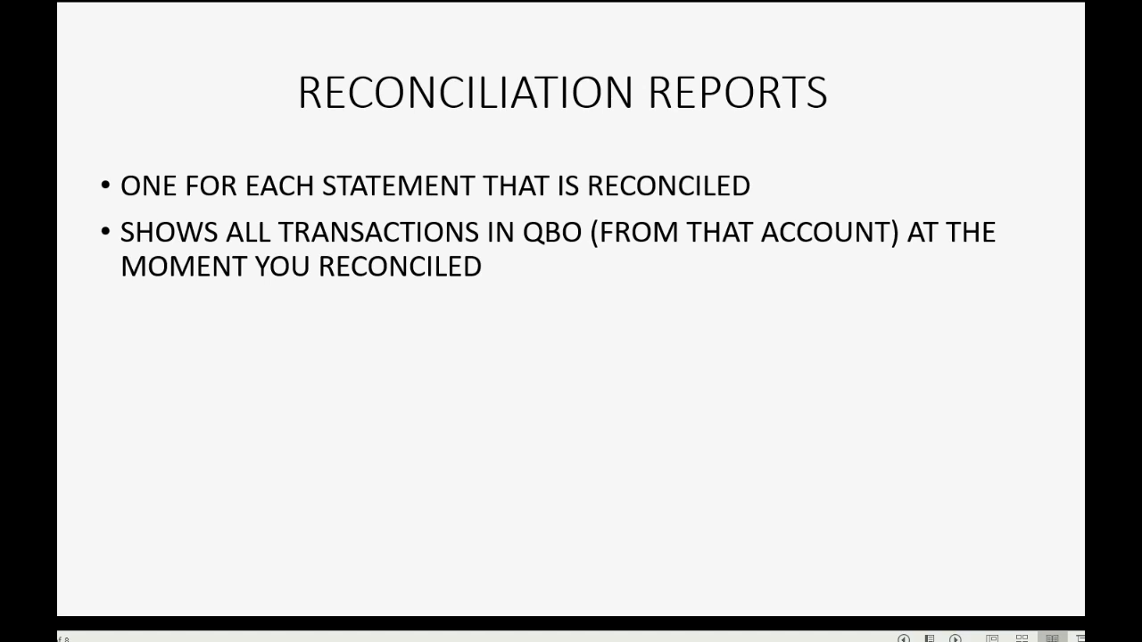
key(Right)
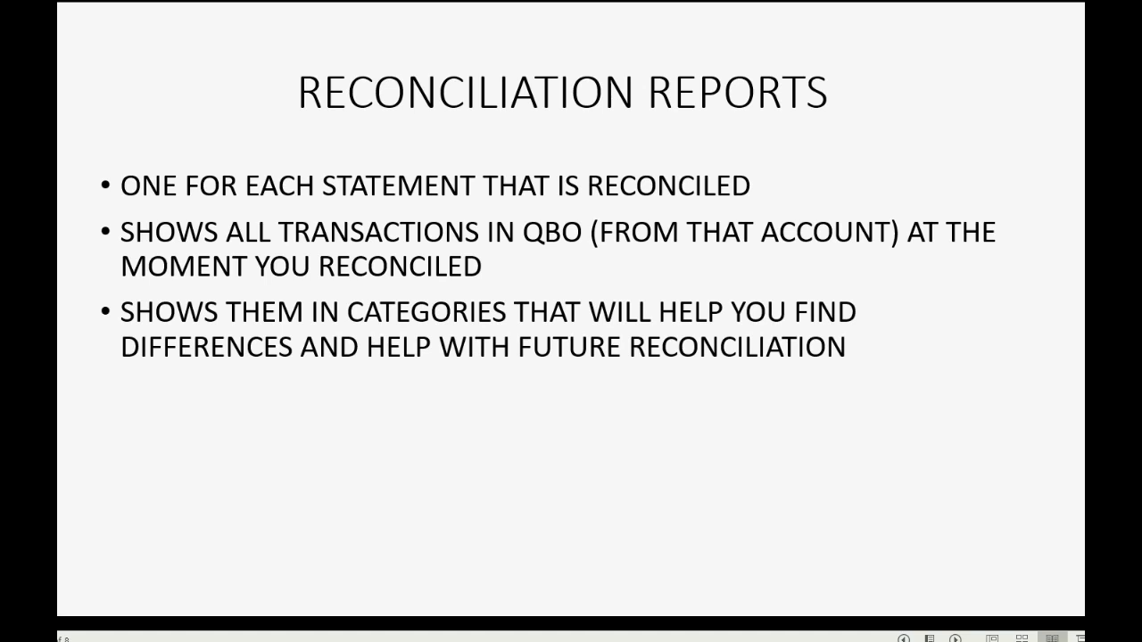
key(Right)
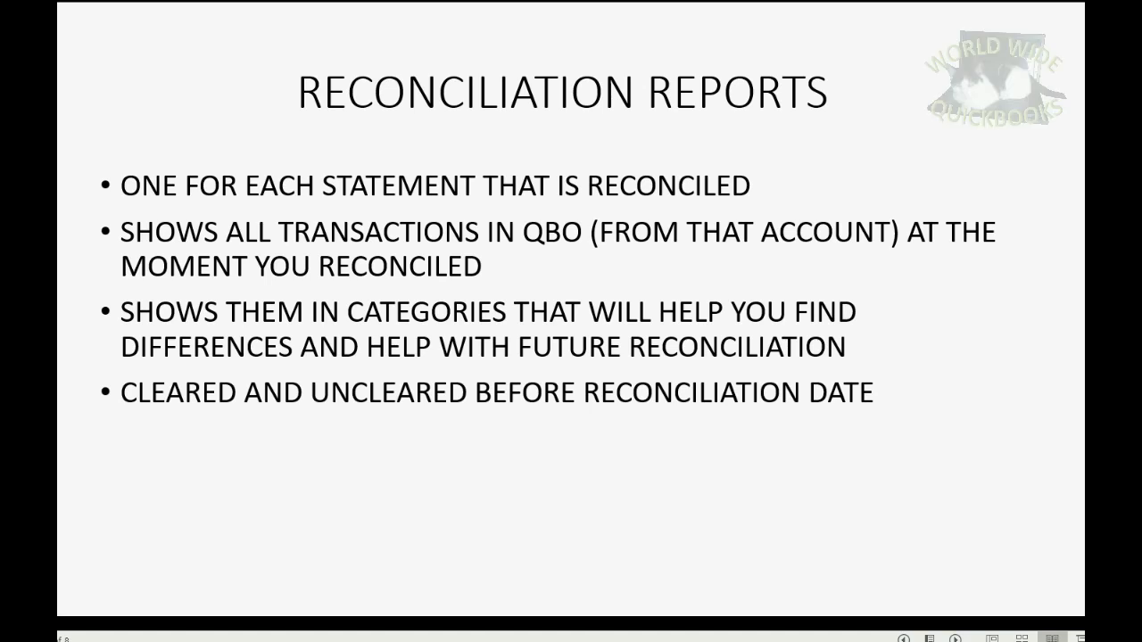
key(Right)
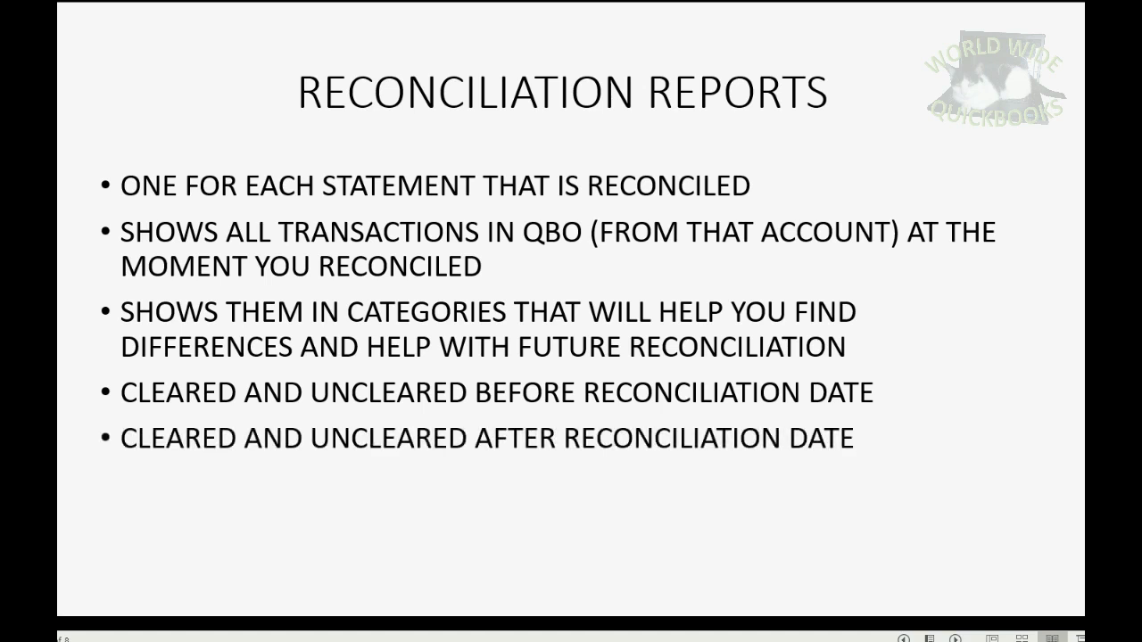
key(Right)
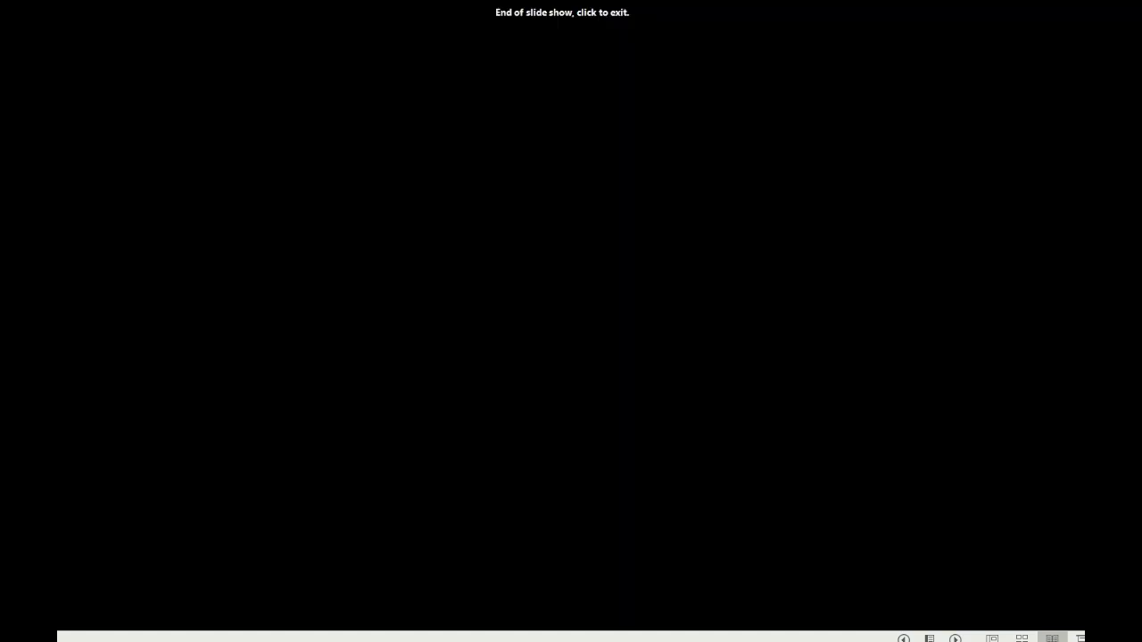
Back in the reconciliation report, highlight the beginning balance, cleared checks and payments, and cleared deposits amounts.
click(390, 641)
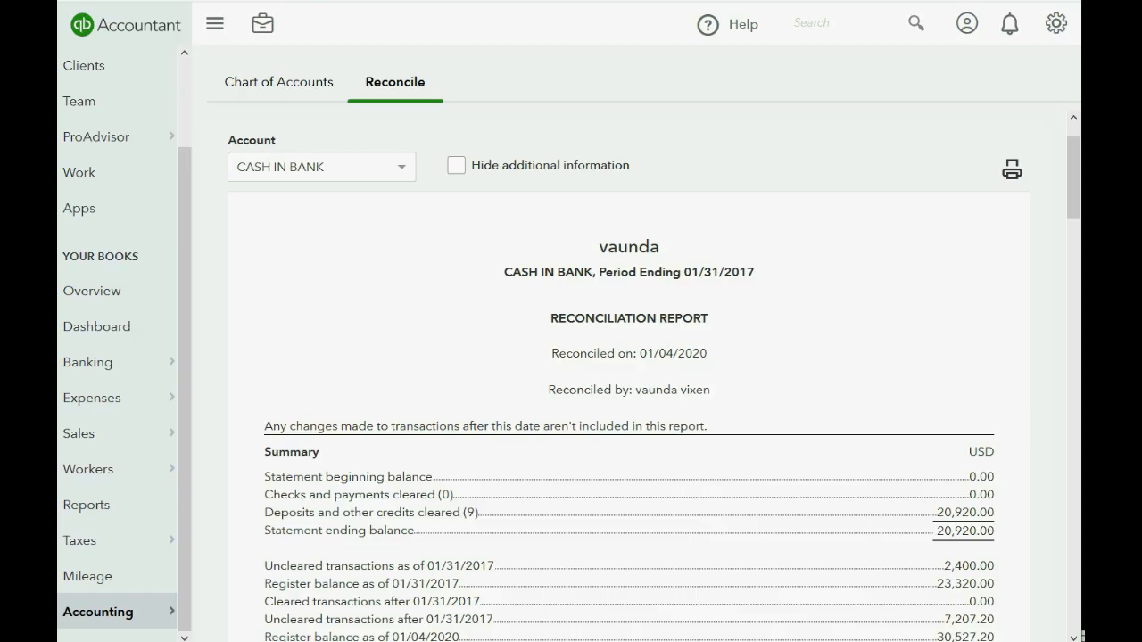
scroll(479, 413, down, 3)
scroll(479, 414, up, 1)
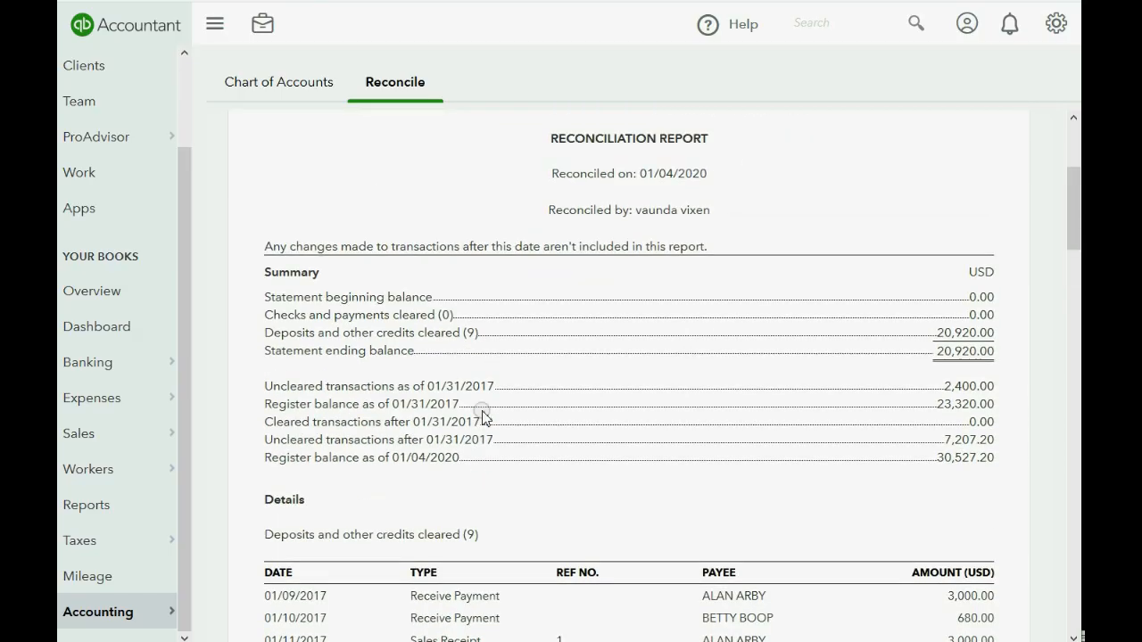
double_click(980, 298)
click(970, 317)
double_click(969, 315)
drag(938, 336, 993, 351)
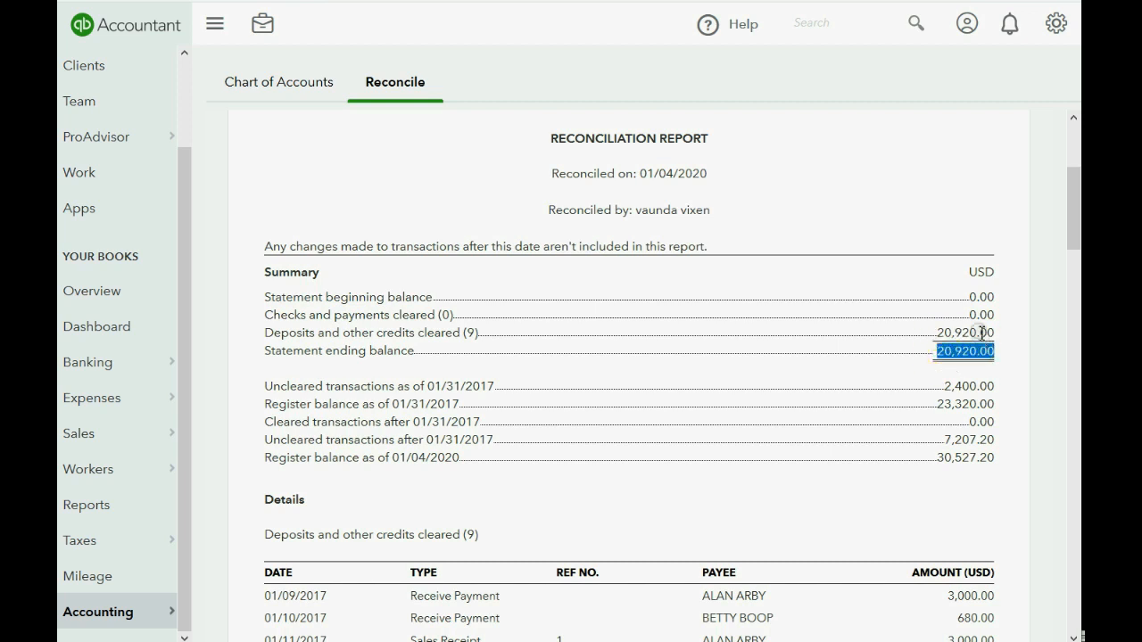
click(973, 304)
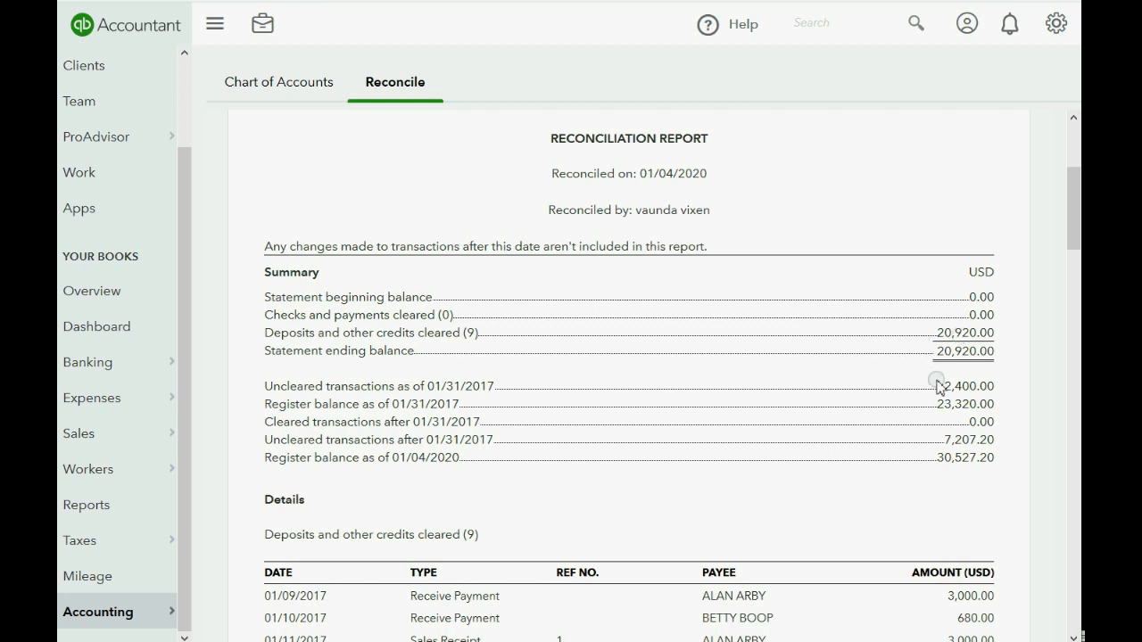
Highlight the uncleared 2,400.00, later uncleared 7,207.20, cleared-after 0.00 and 30,527.20 register balance amounts.
drag(941, 387, 1000, 398)
drag(940, 444, 998, 443)
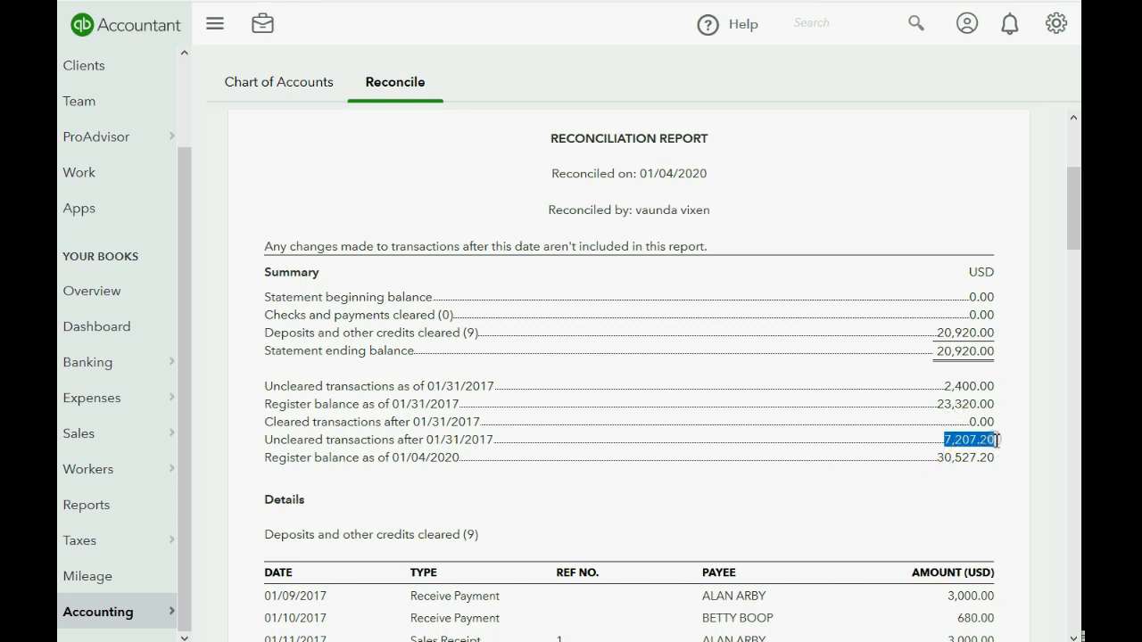
drag(938, 428, 1008, 430)
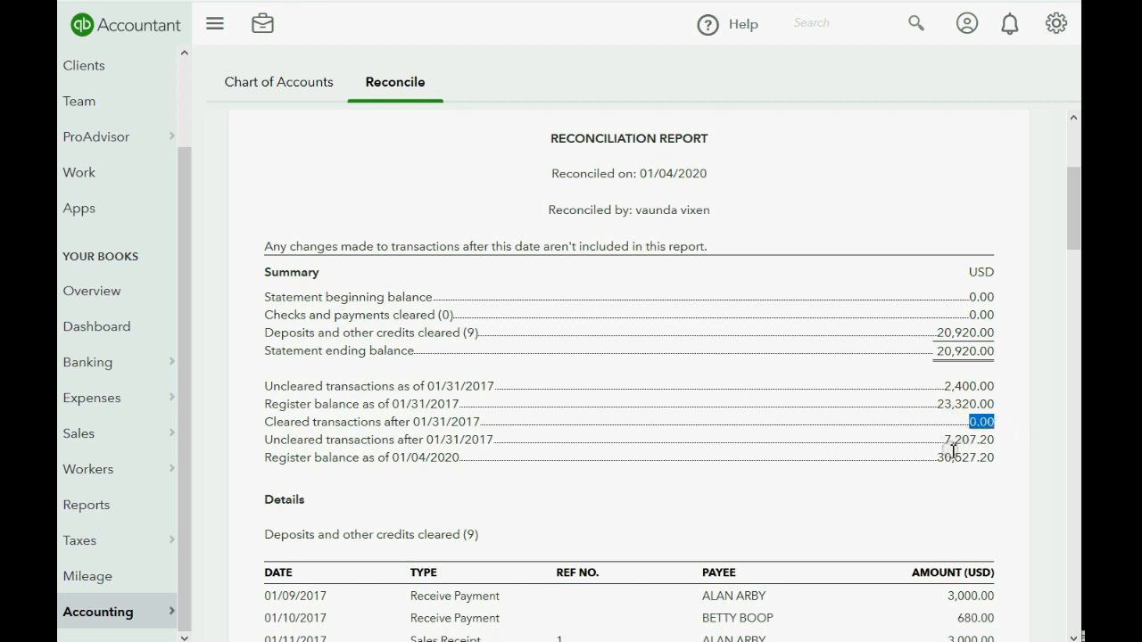
drag(934, 459, 996, 458)
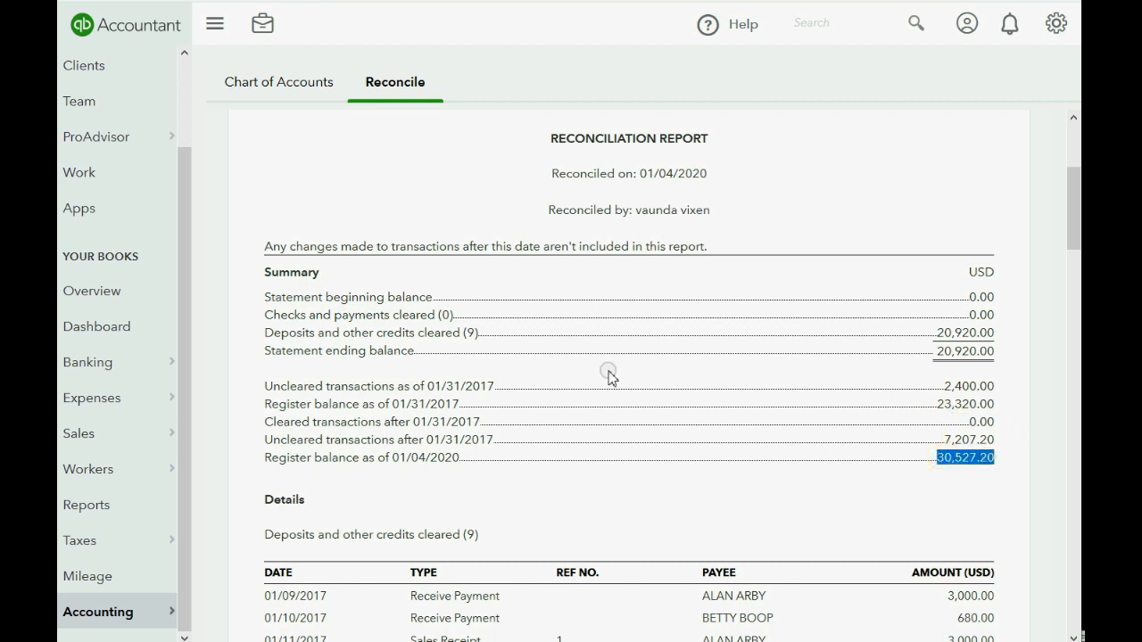
click(453, 318)
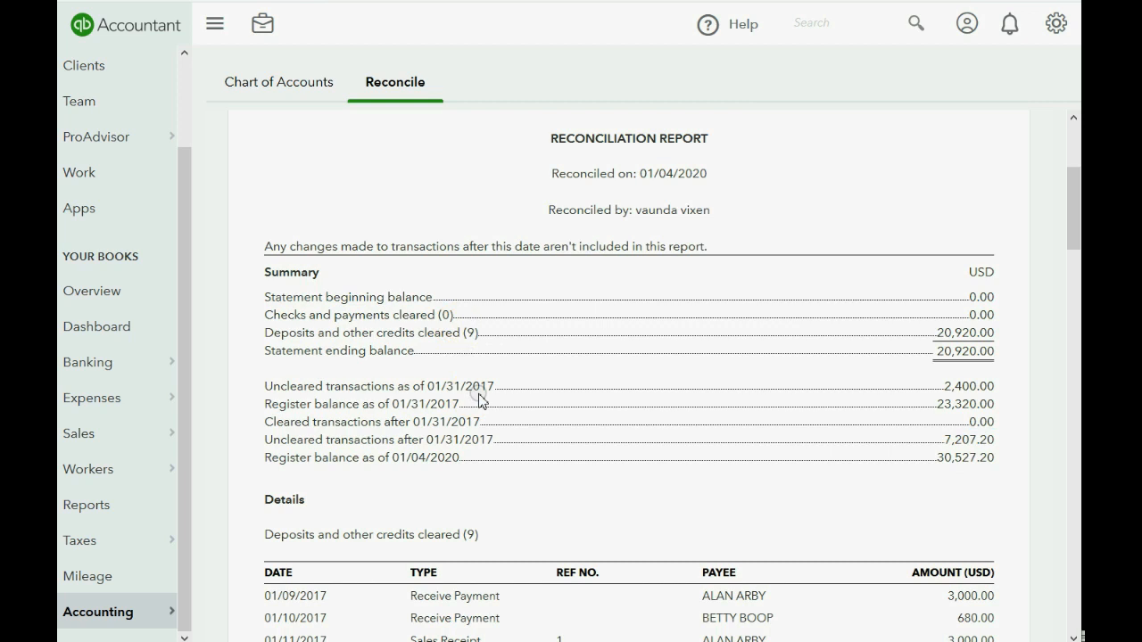
Check the Details table's nine cleared deposits totalling 20,920.00 against the statement ending balance.
scroll(480, 400, down, 3)
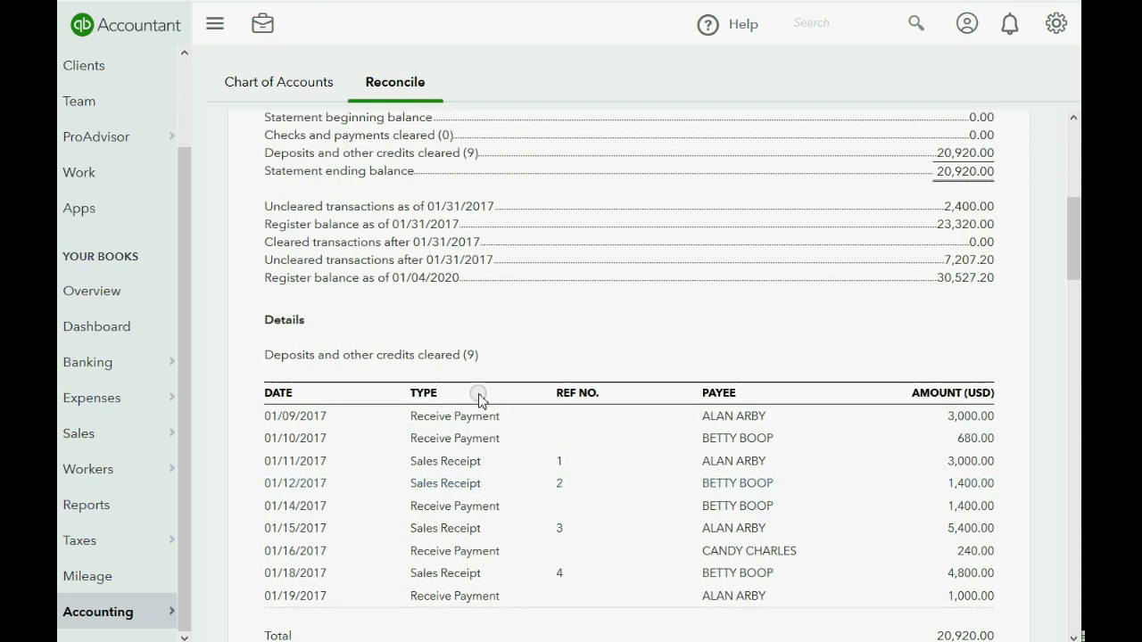
scroll(479, 400, up, 1)
scroll(481, 397, up, 1)
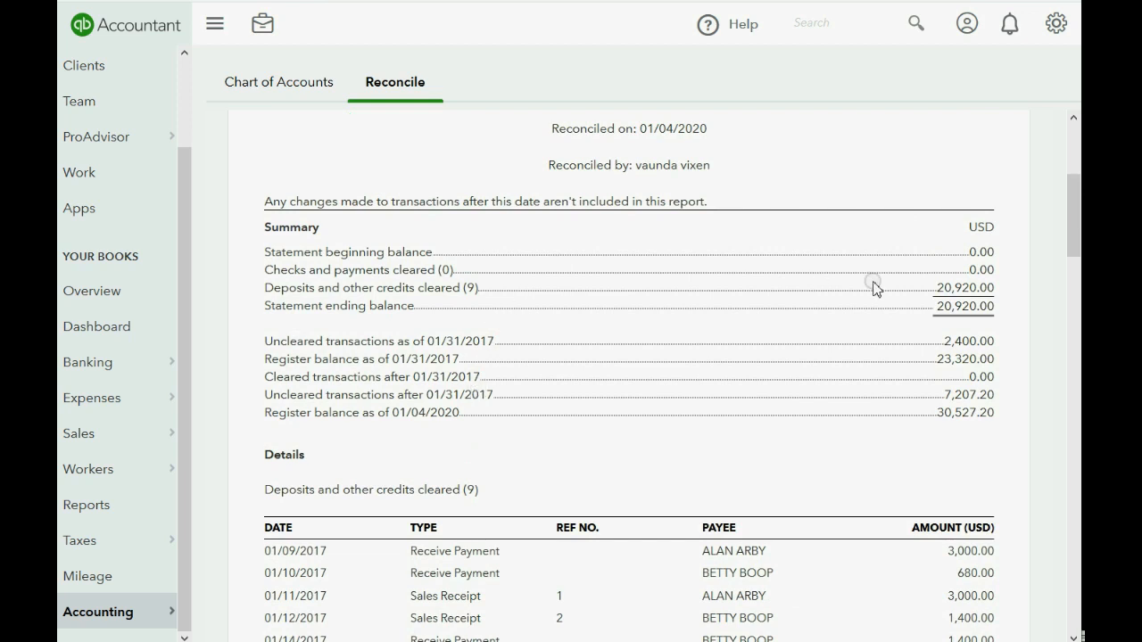
drag(933, 290, 997, 290)
scroll(683, 406, down, 2)
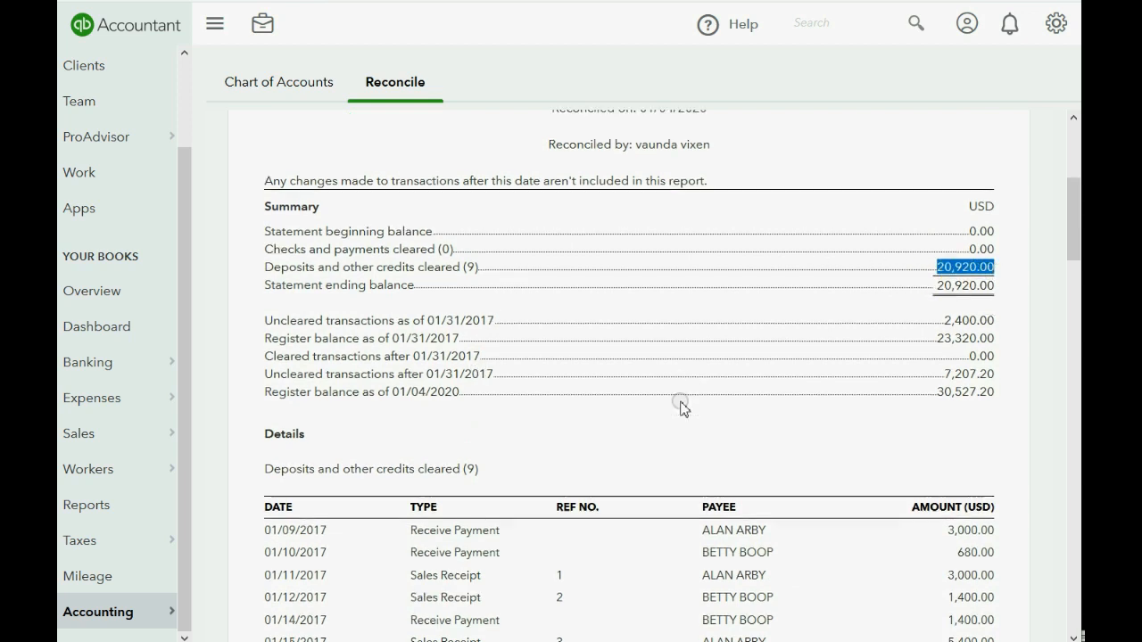
scroll(660, 536, down, 2)
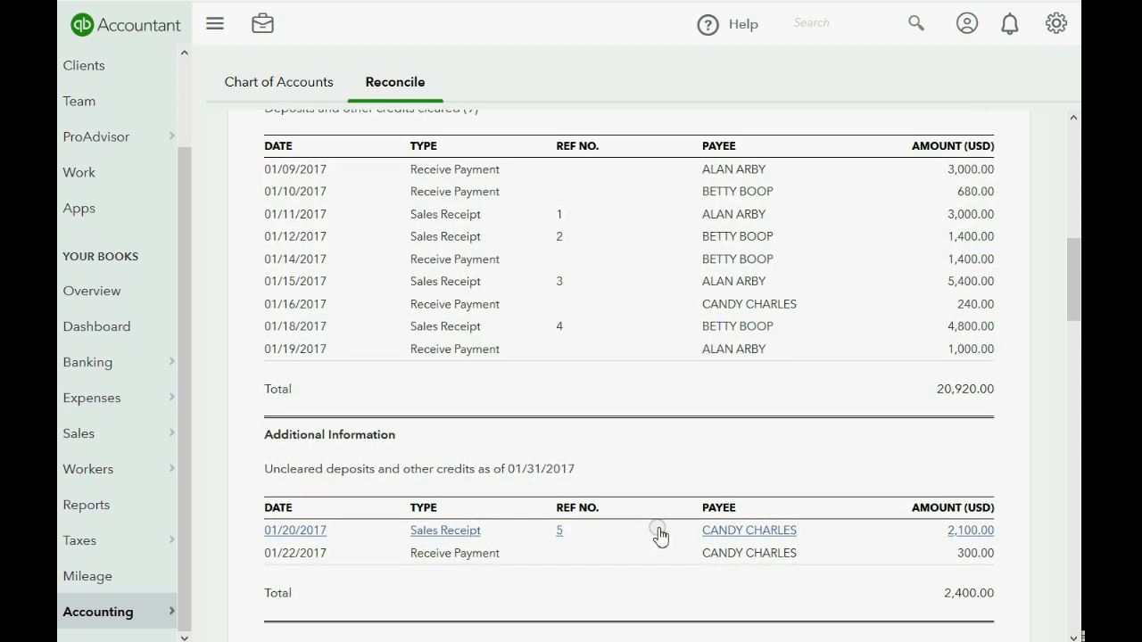
scroll(487, 508, up, 2)
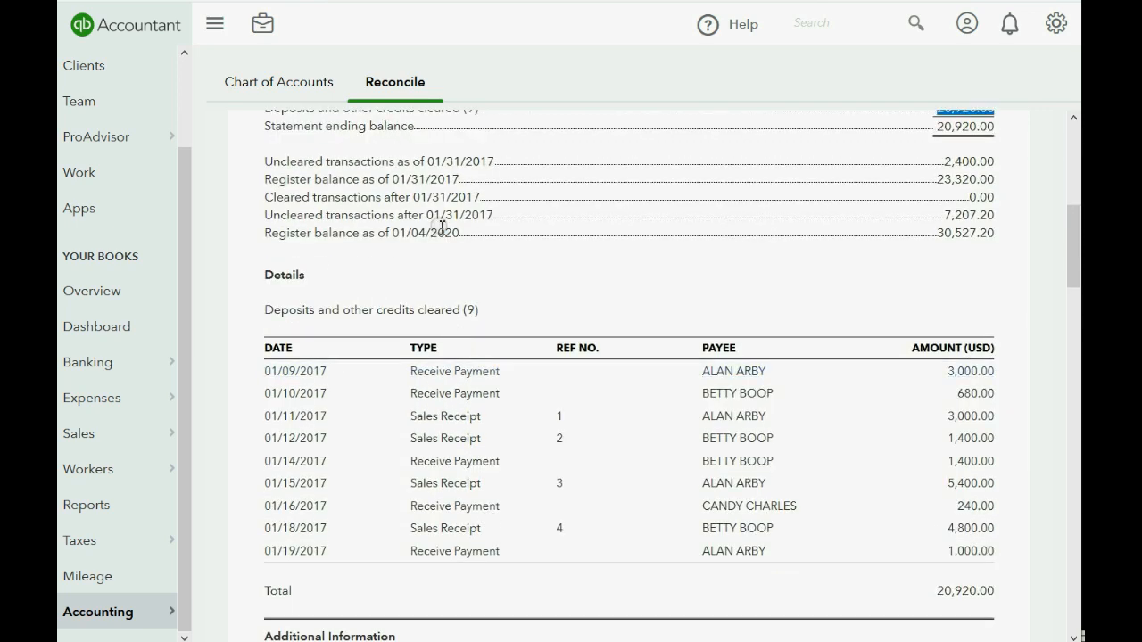
scroll(442, 228, down, 2)
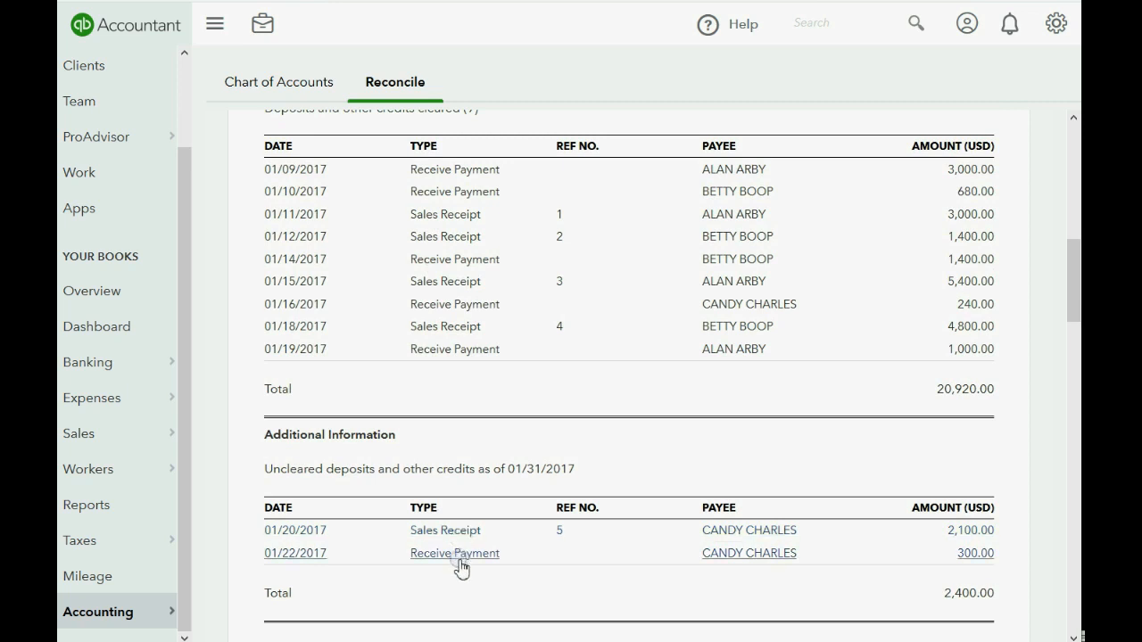
click(458, 554)
click(466, 554)
Scroll through the Additional Information uncleared deposits and checks, then back up to the report header.
scroll(447, 454, down, 2)
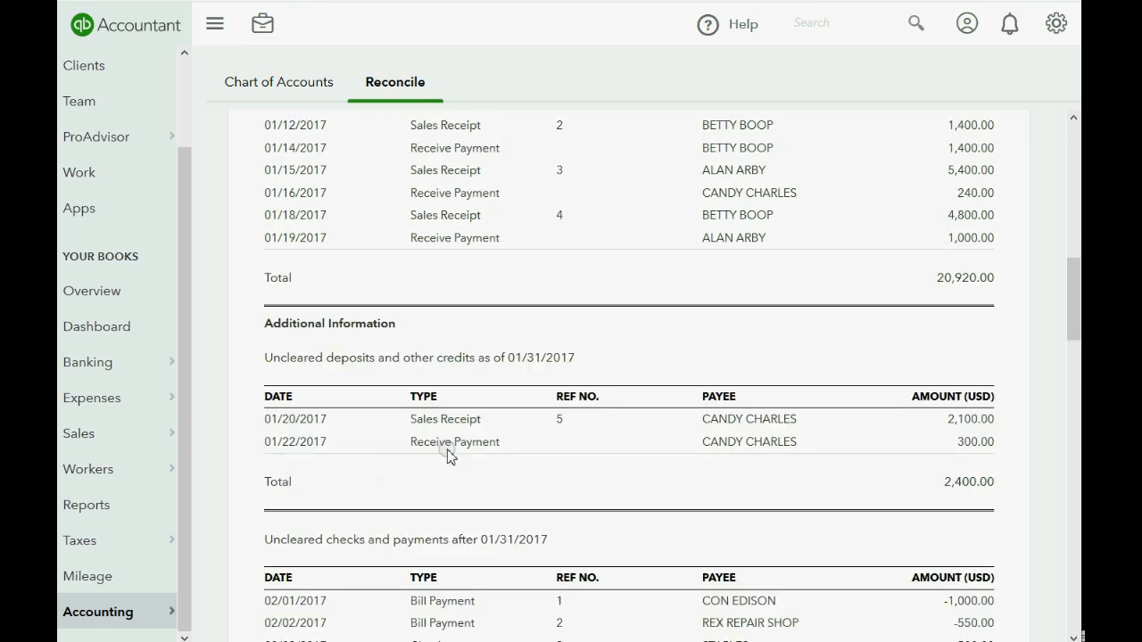
click(447, 451)
scroll(447, 453, down, 2)
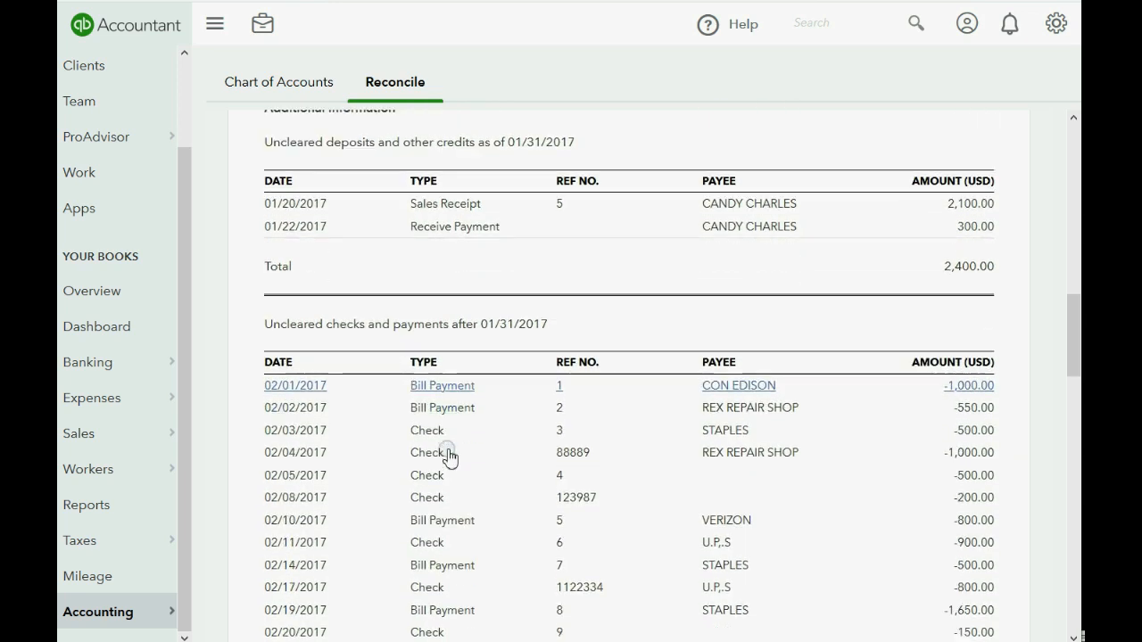
scroll(419, 333, down, 1)
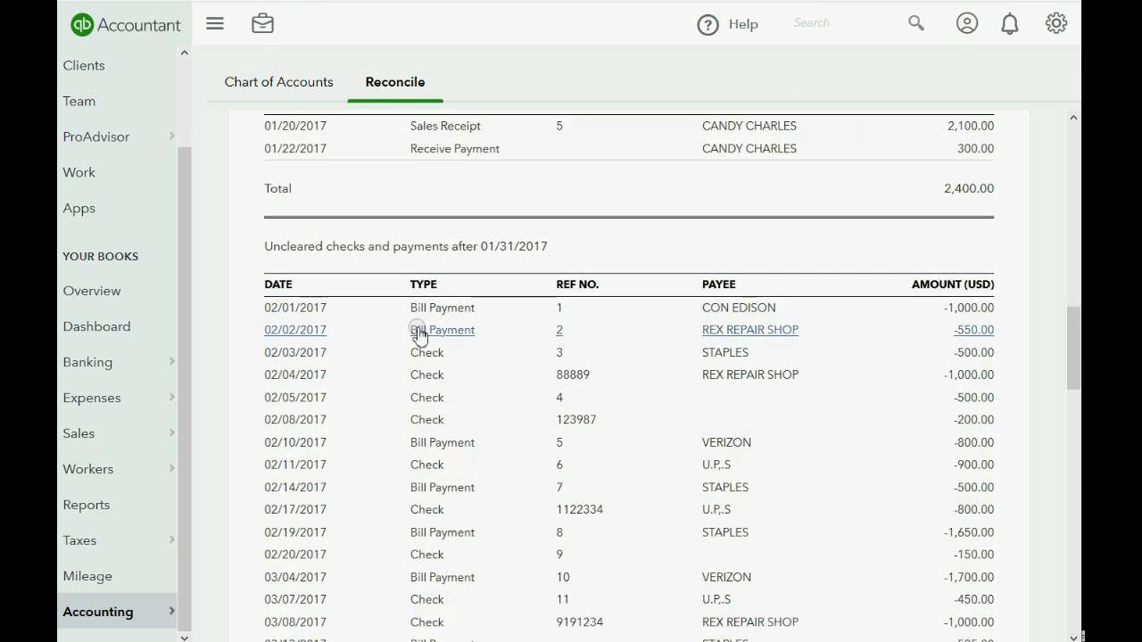
scroll(420, 334, down, 5)
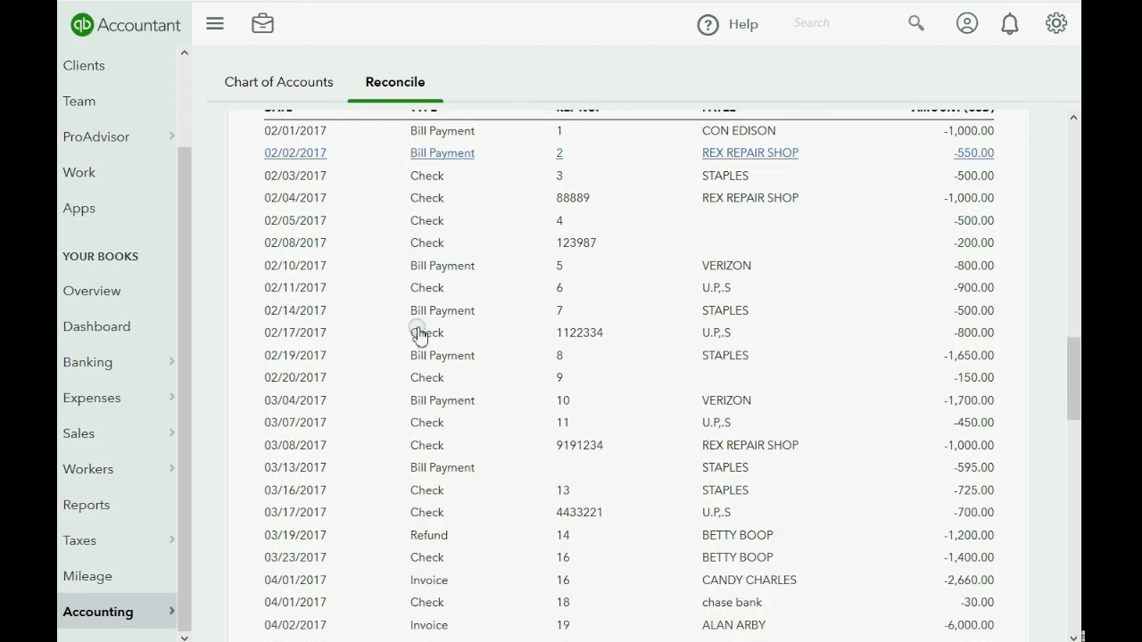
scroll(420, 333, down, 6)
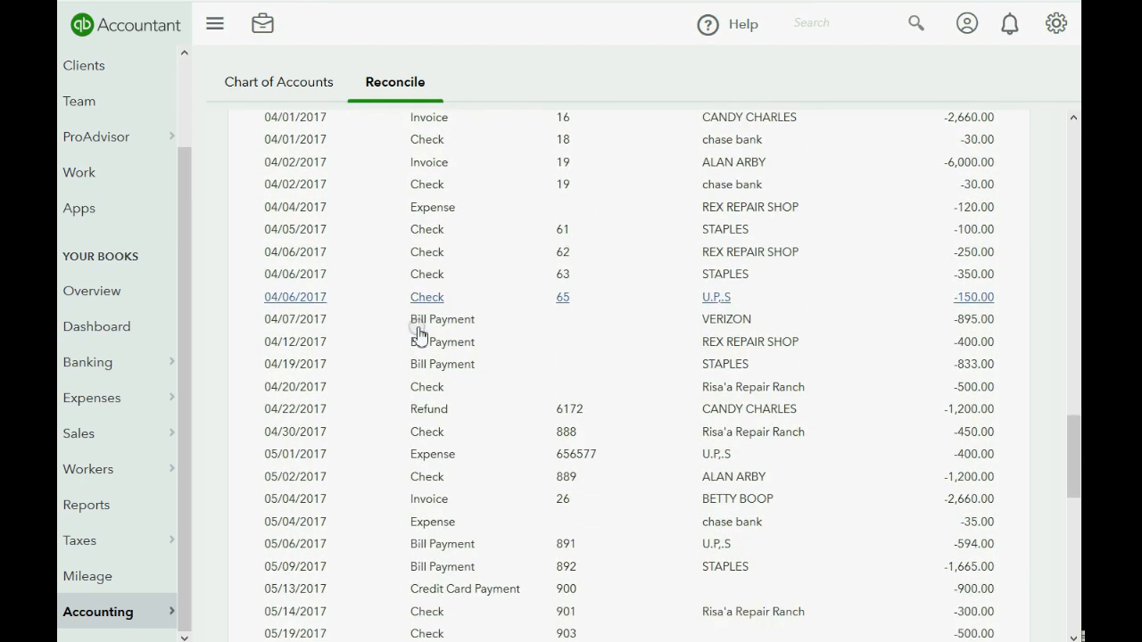
scroll(419, 333, down, 5)
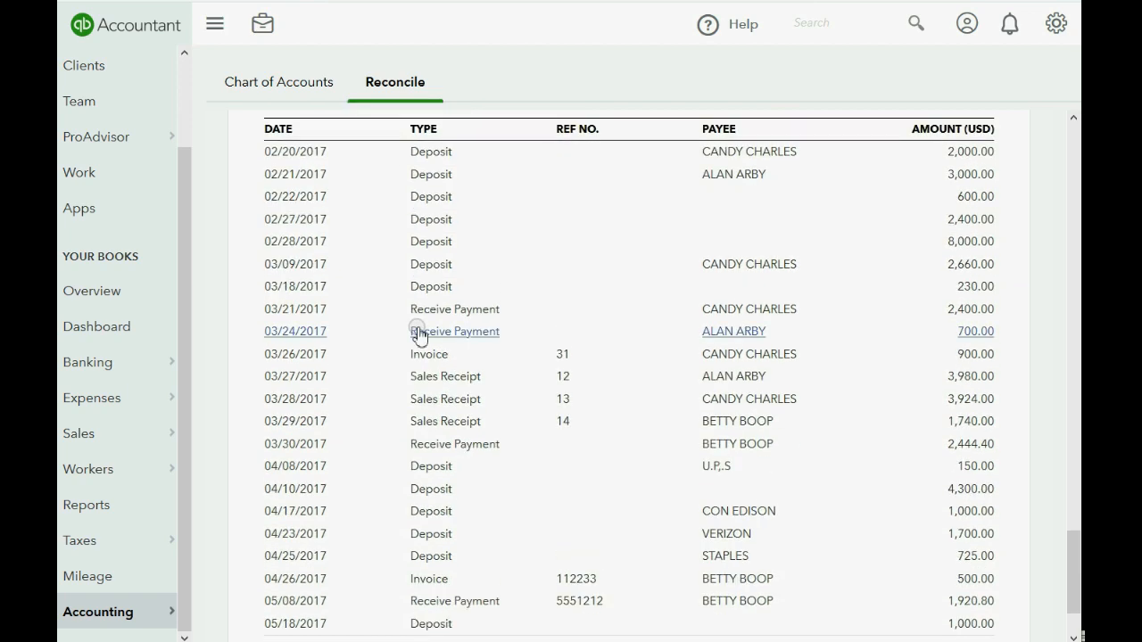
scroll(420, 334, up, 15)
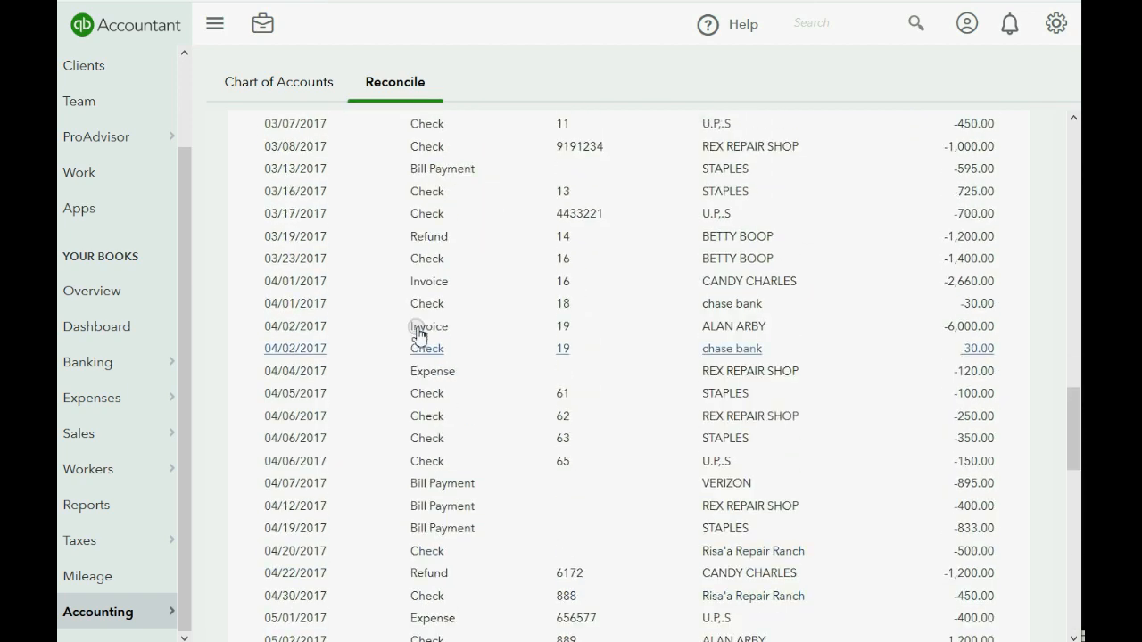
scroll(420, 334, up, 6)
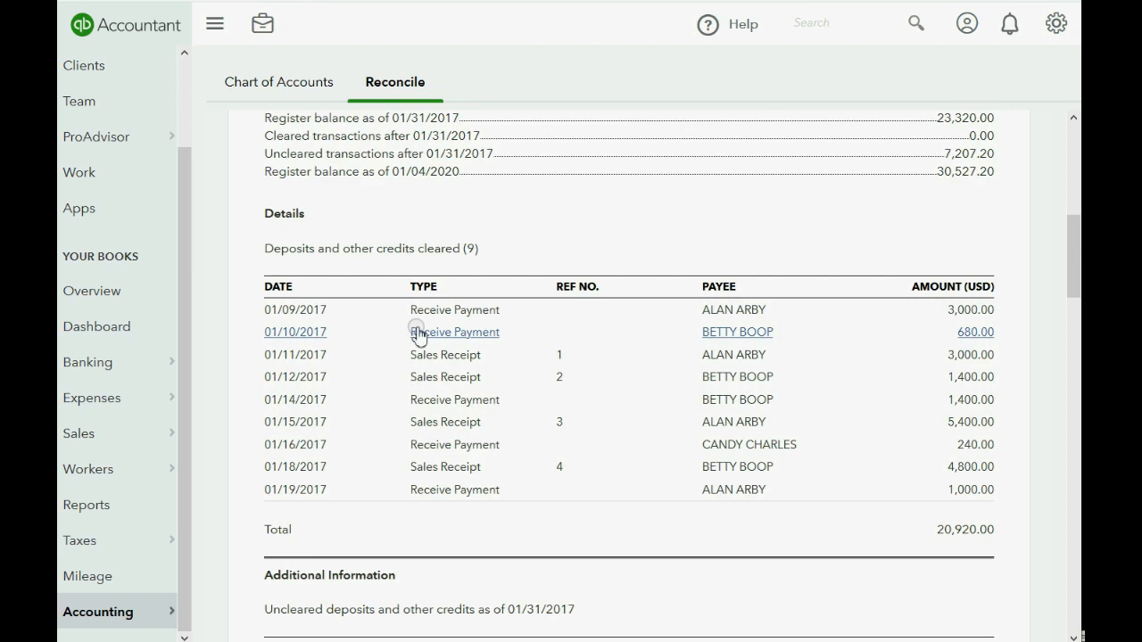
scroll(420, 333, up, 6)
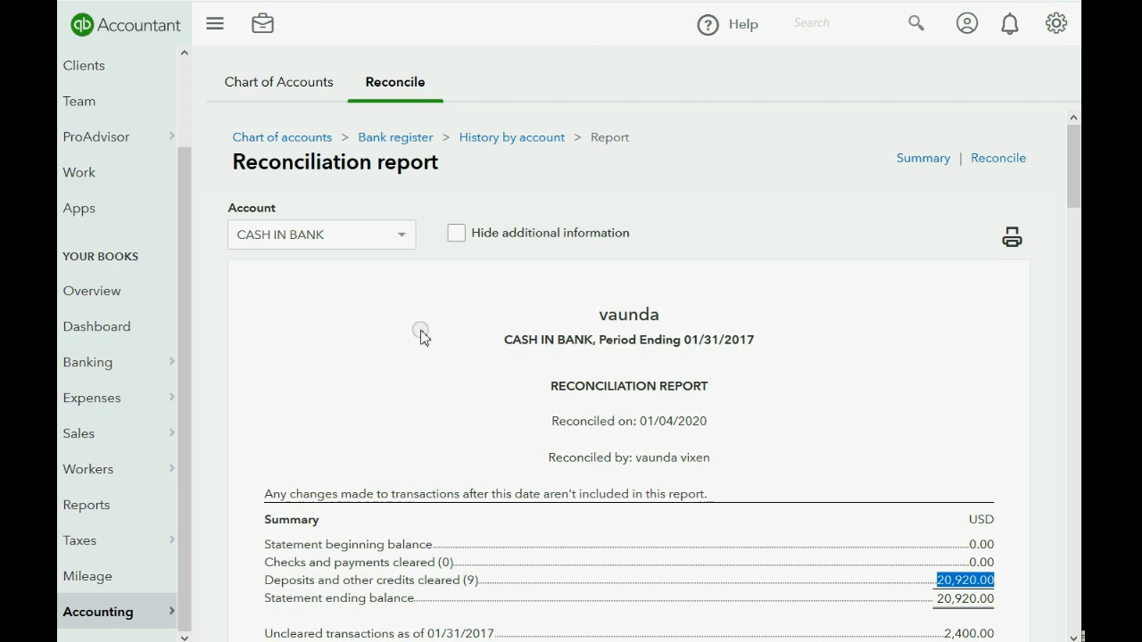
Scroll to the uncleared totals, 46,274.20 in deposits and -39,067.00 in checks, then into the checks list.
scroll(797, 391, down, 9)
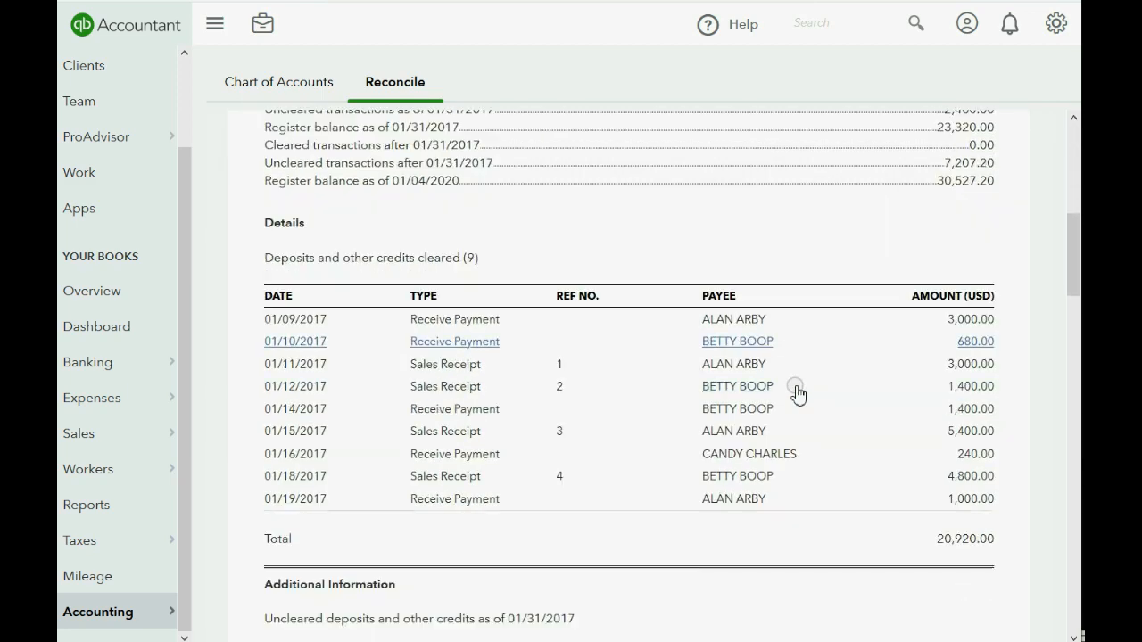
scroll(797, 391, down, 15)
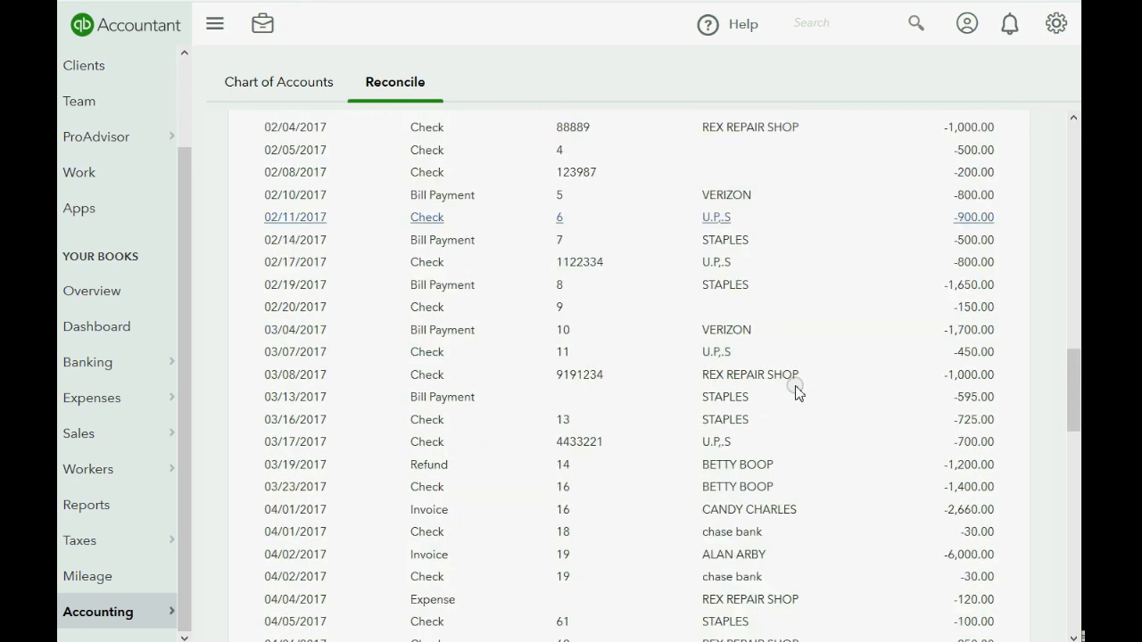
scroll(797, 391, down, 10)
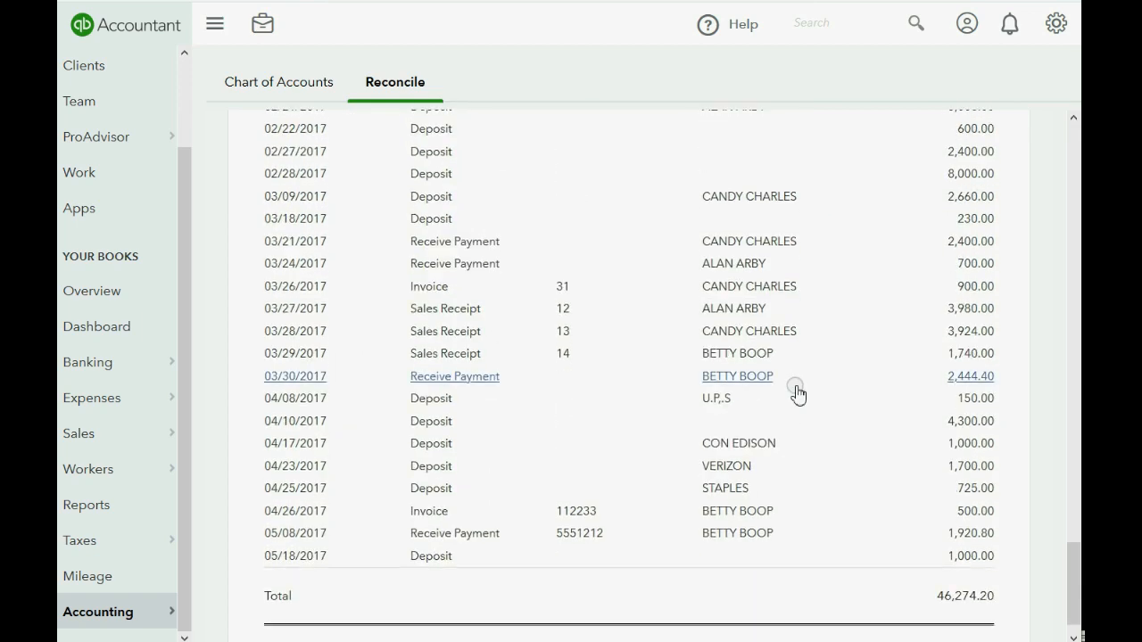
scroll(797, 391, up, 10)
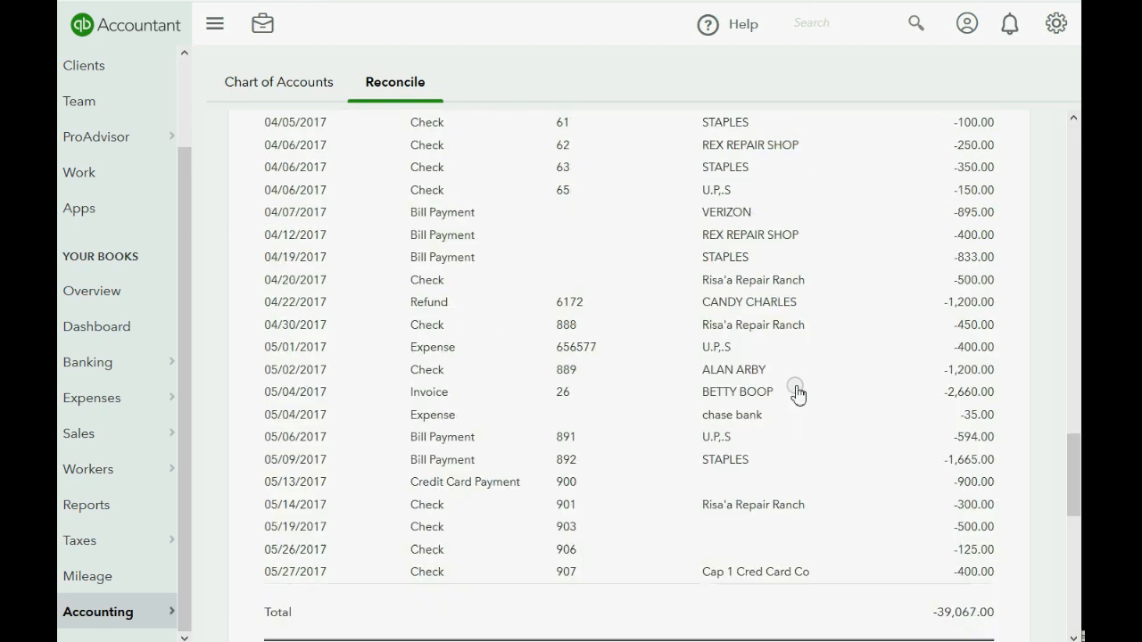
scroll(796, 391, up, 12)
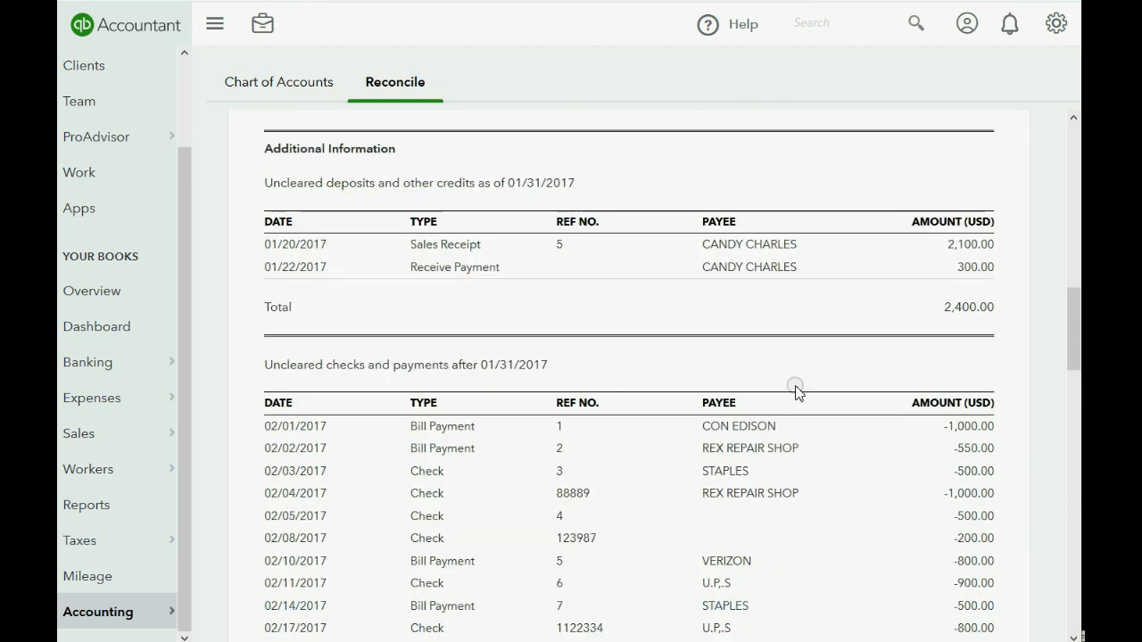
scroll(797, 391, down, 10)
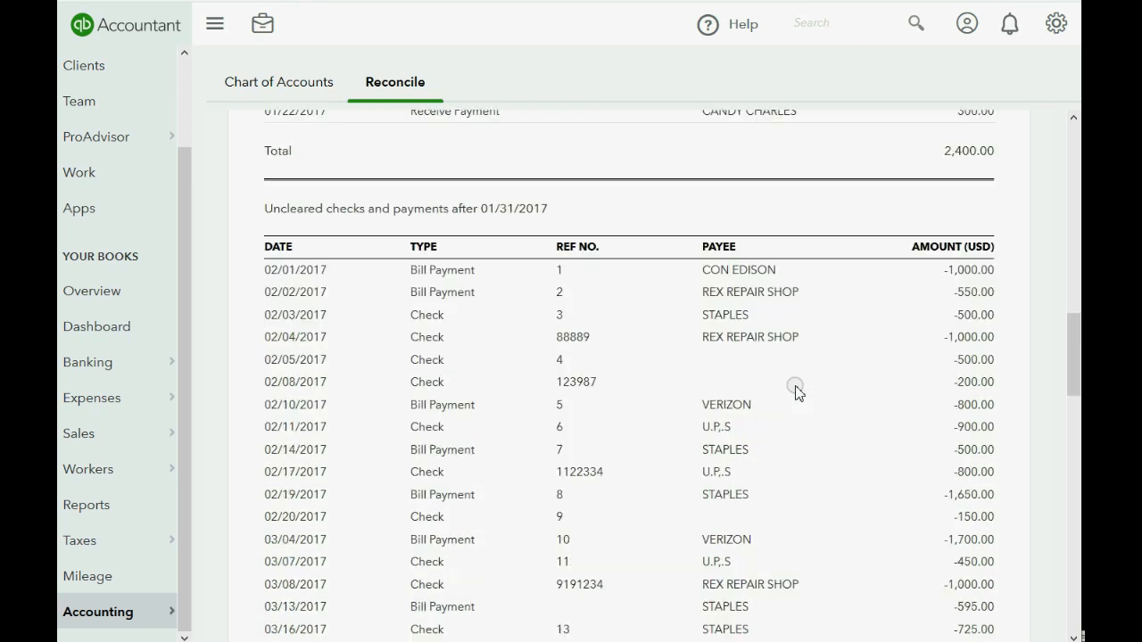
scroll(797, 391, down, 2)
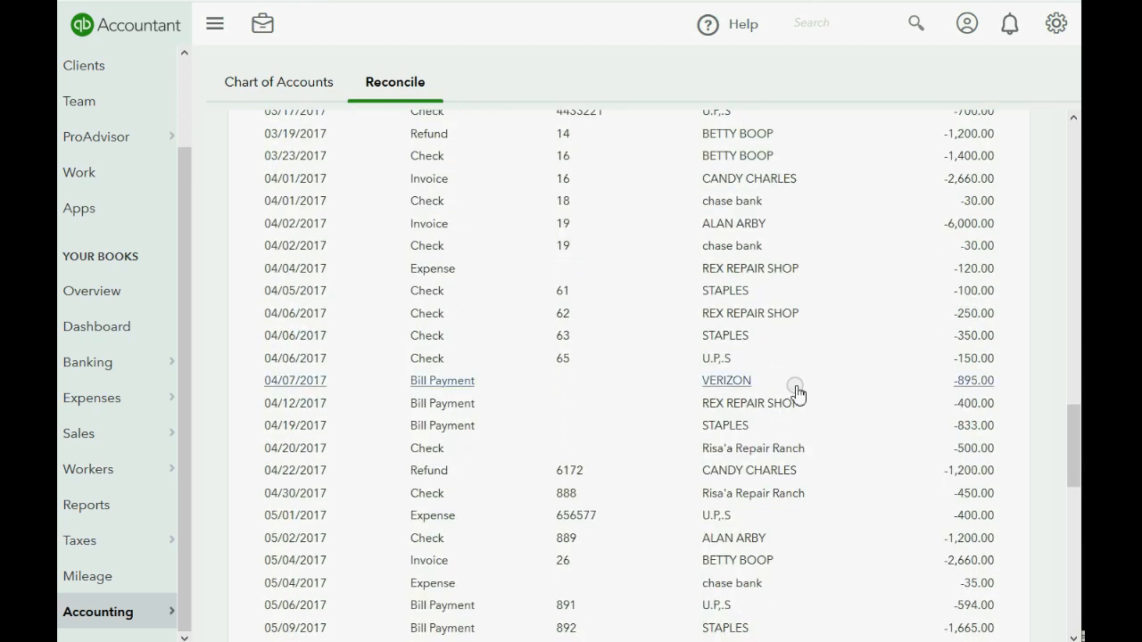